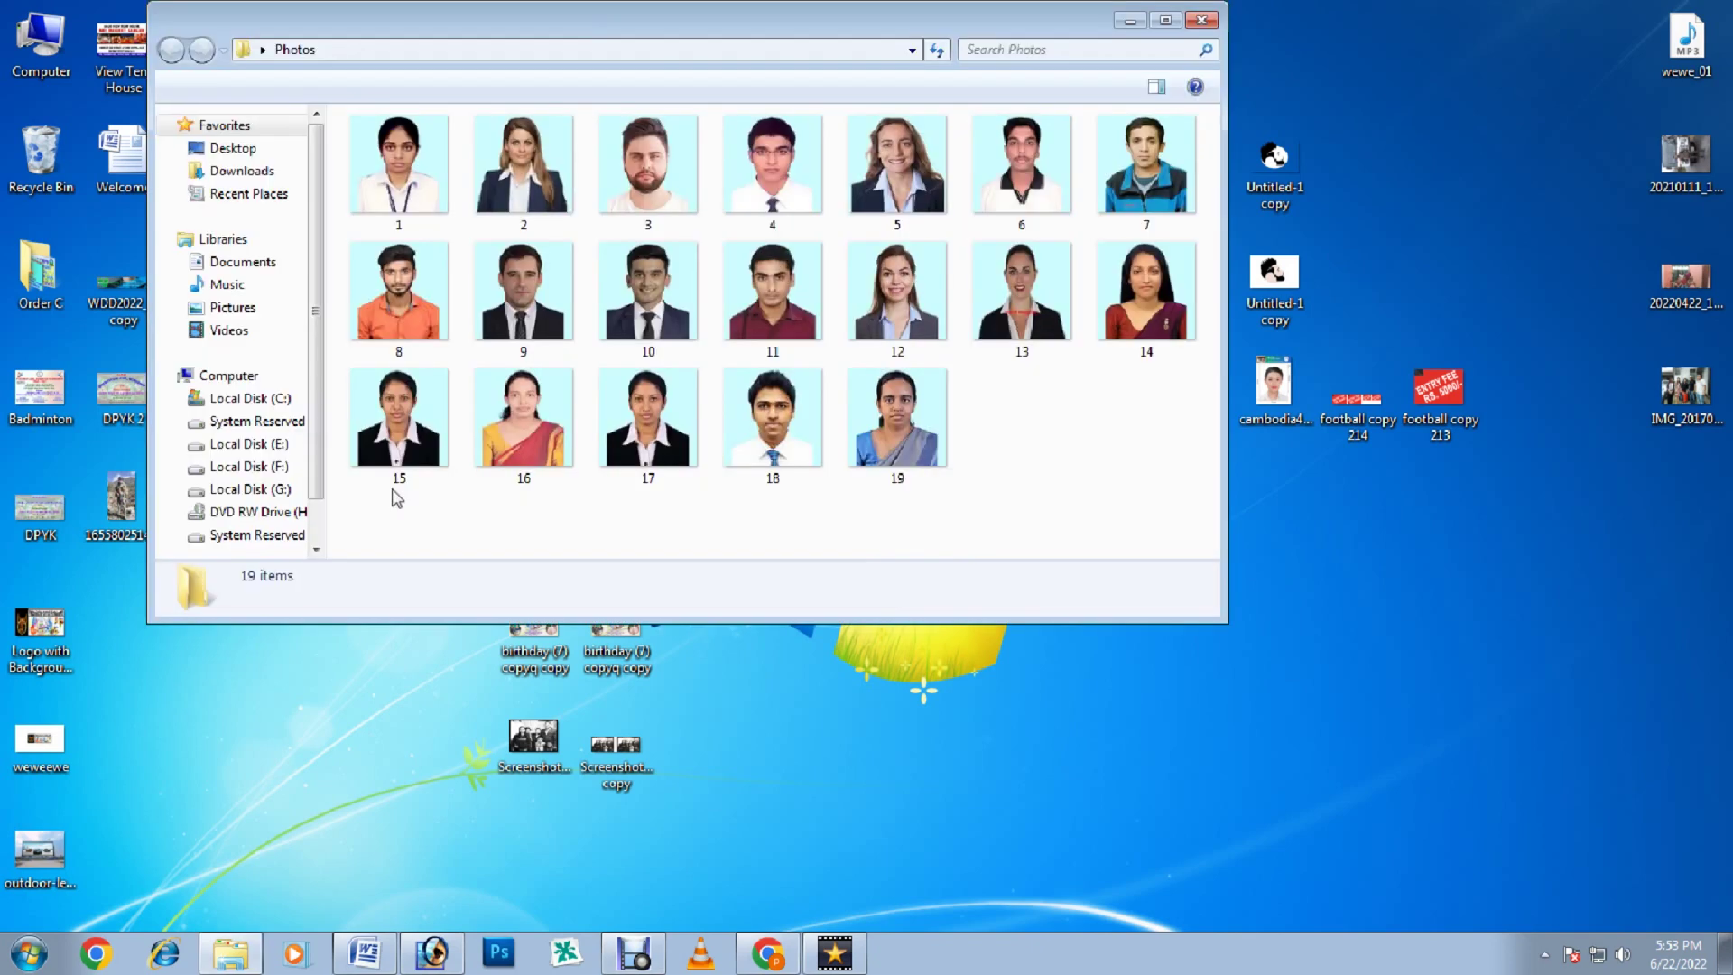
# - View the portraits in the Photos folder full size, going from photo 1 through photo 14
pyautogui.doubleClick(422, 207)
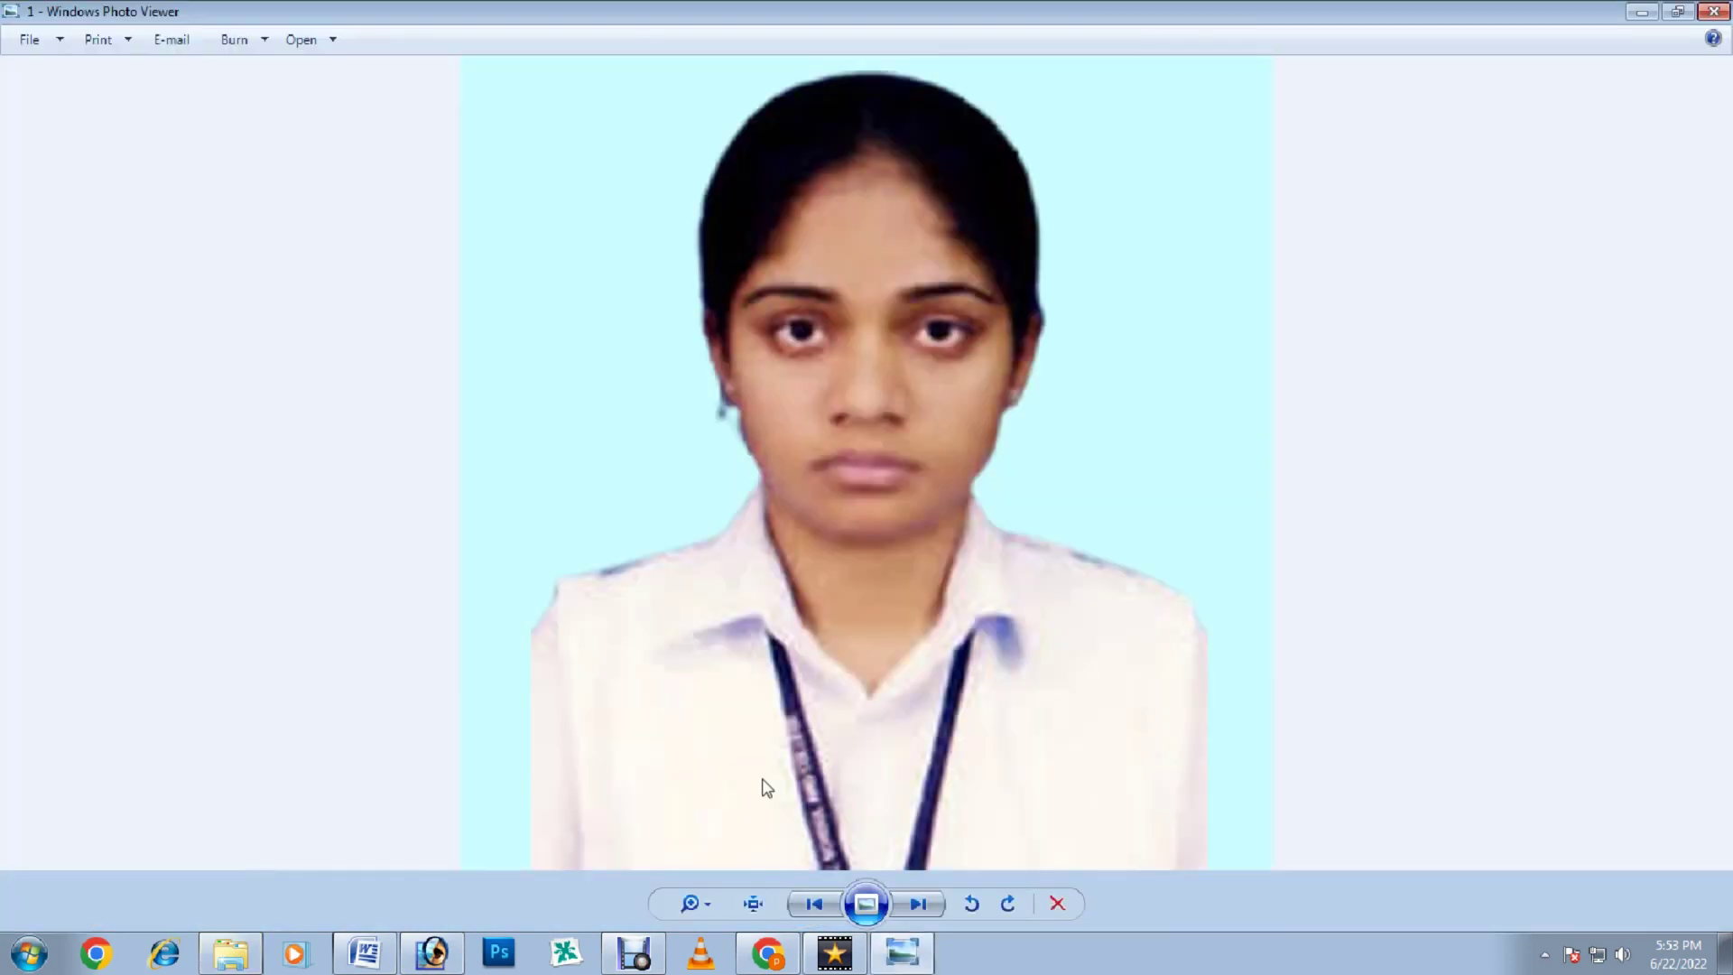
pyautogui.click(922, 905)
pyautogui.click(923, 905)
pyautogui.click(920, 902)
pyautogui.click(920, 902)
pyautogui.click(919, 902)
pyautogui.click(919, 901)
pyautogui.click(920, 902)
pyautogui.click(920, 902)
pyautogui.click(921, 901)
pyautogui.click(920, 902)
pyautogui.click(922, 902)
pyautogui.click(923, 902)
pyautogui.click(922, 902)
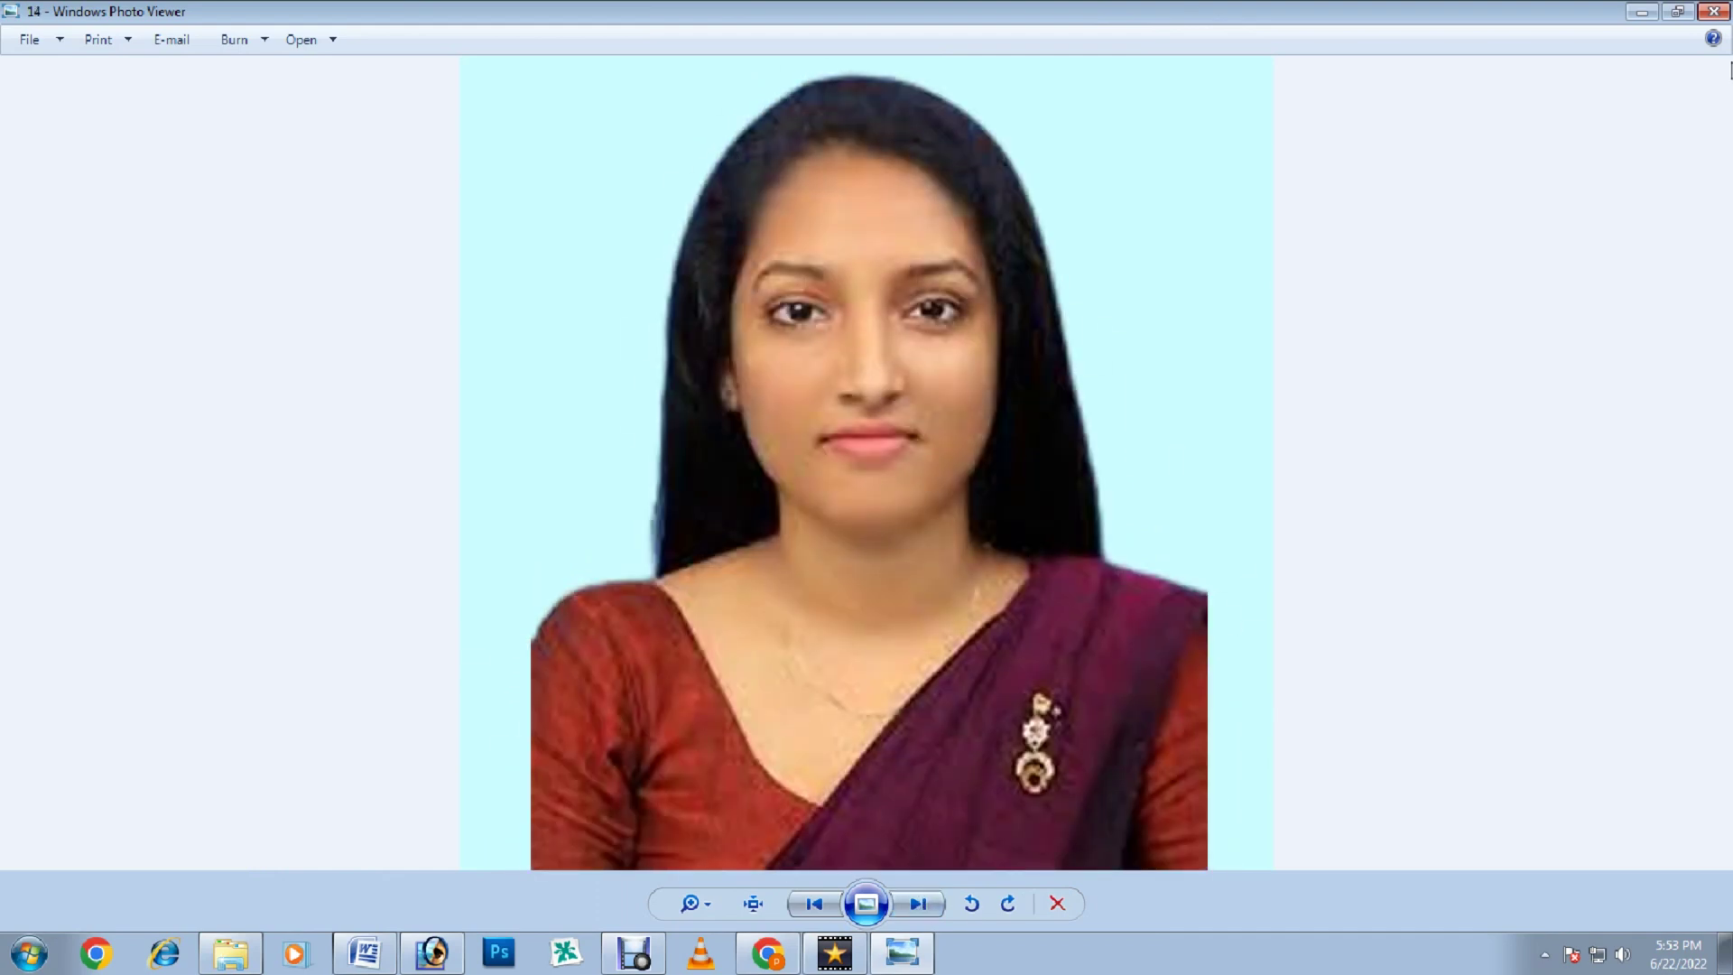
pyautogui.click(1713, 11)
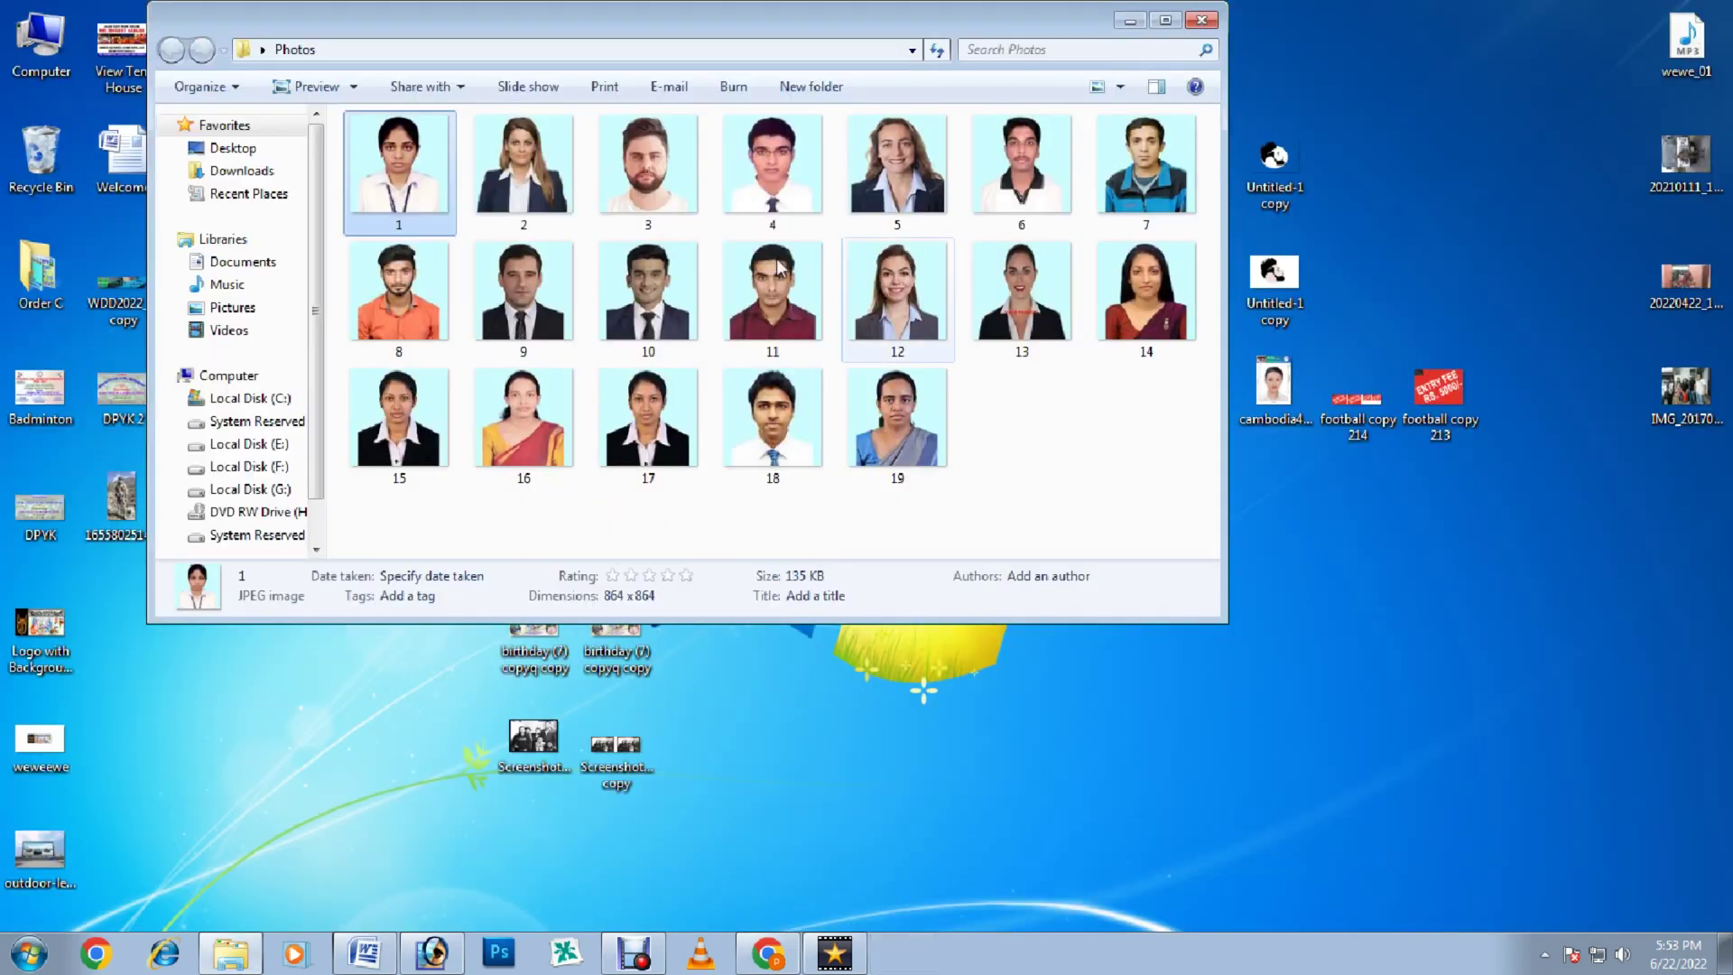
# - Switch to Photoshop and create a new action named Action 1 with recording started
pyautogui.click(1202, 20)
pyautogui.click(424, 948)
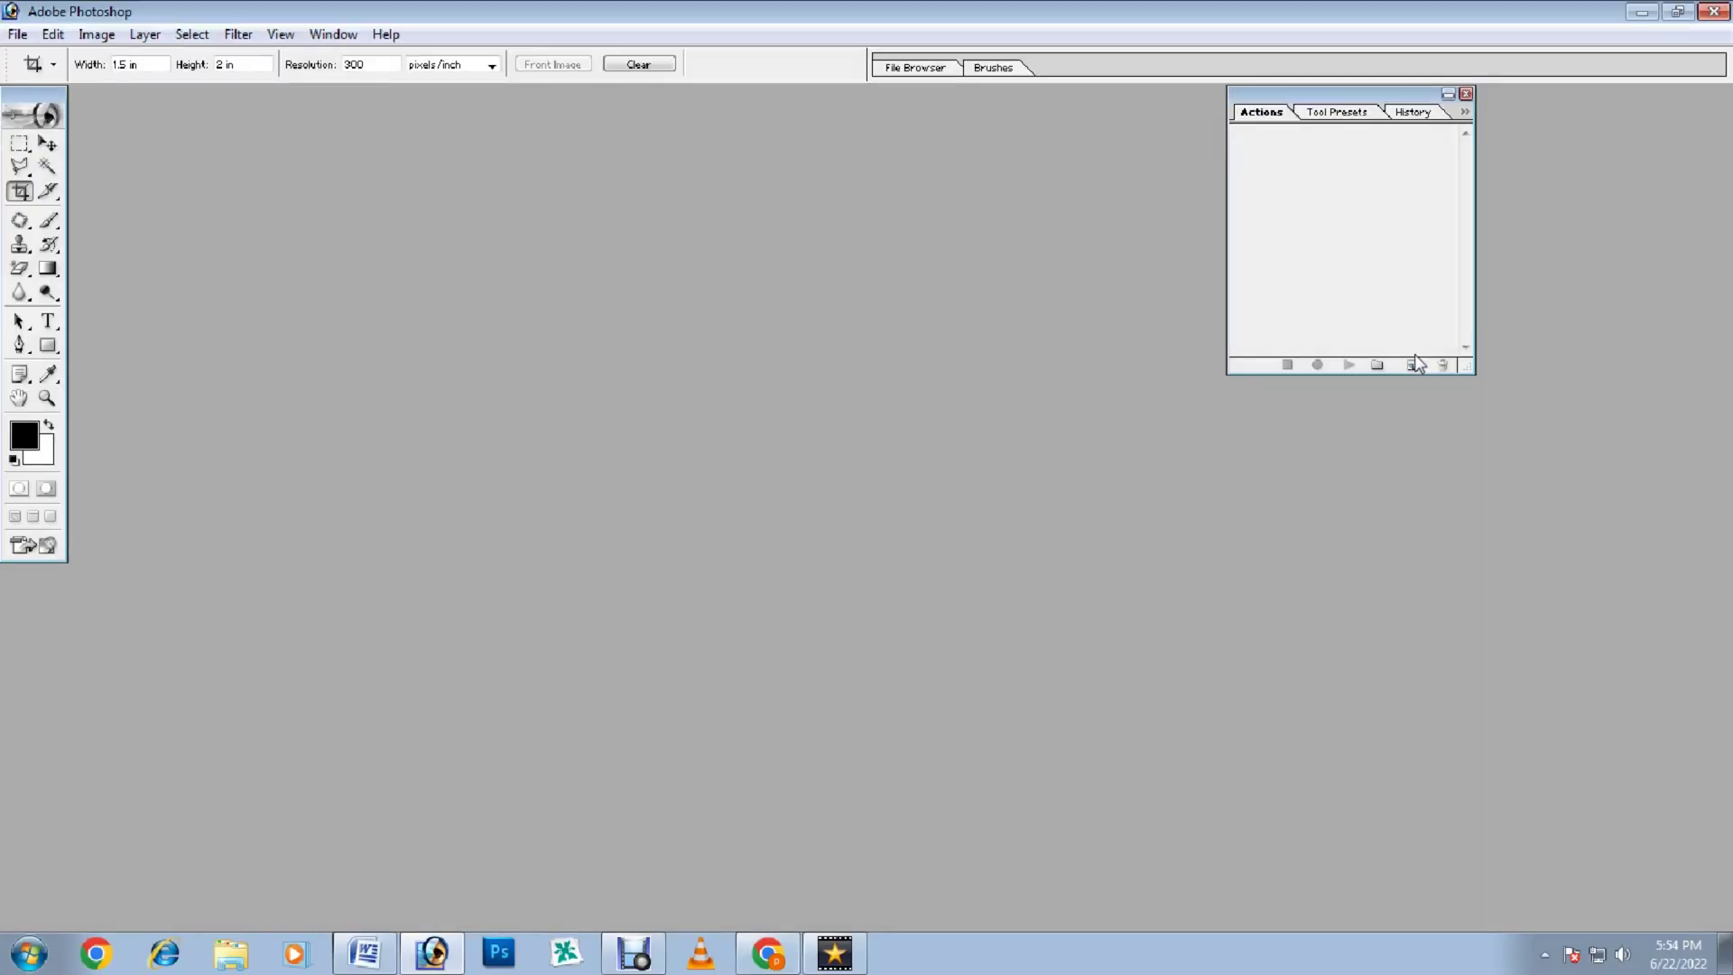
pyautogui.click(1412, 362)
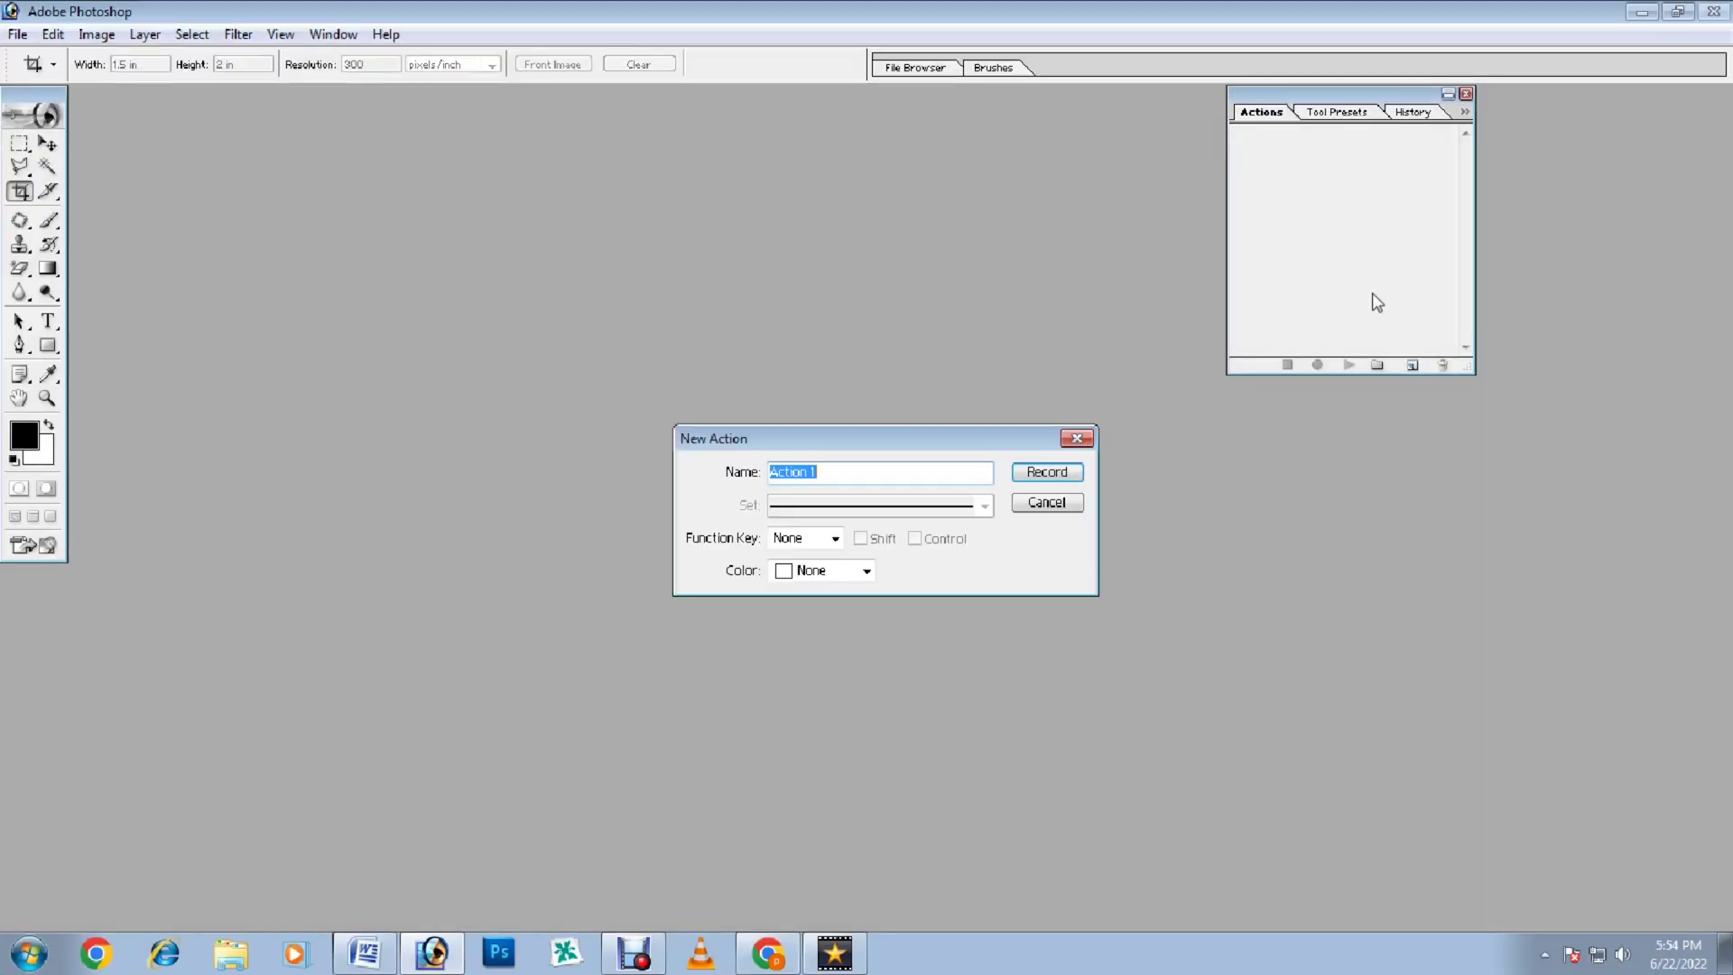
pyautogui.click(1050, 475)
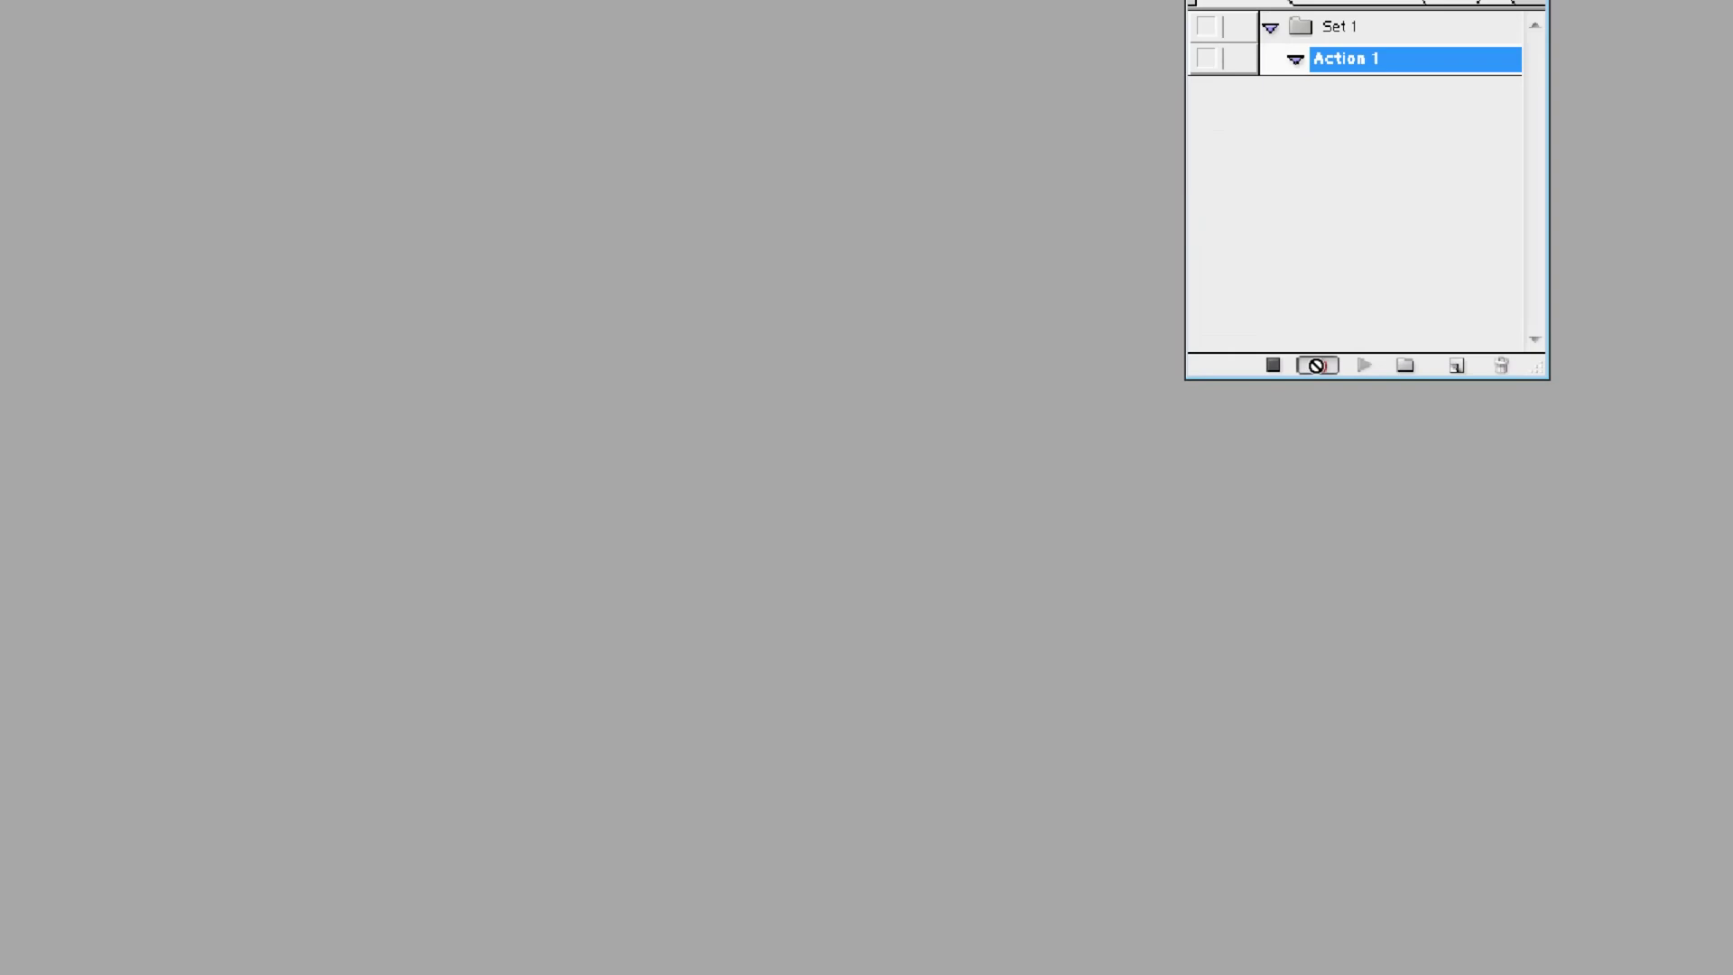
pyautogui.moveTo(1287, 348)
pyautogui.mouseDown()
pyautogui.moveTo(1347, 404)
pyautogui.moveTo(1289, 346)
pyautogui.moveTo(1321, 404)
pyautogui.mouseUp()
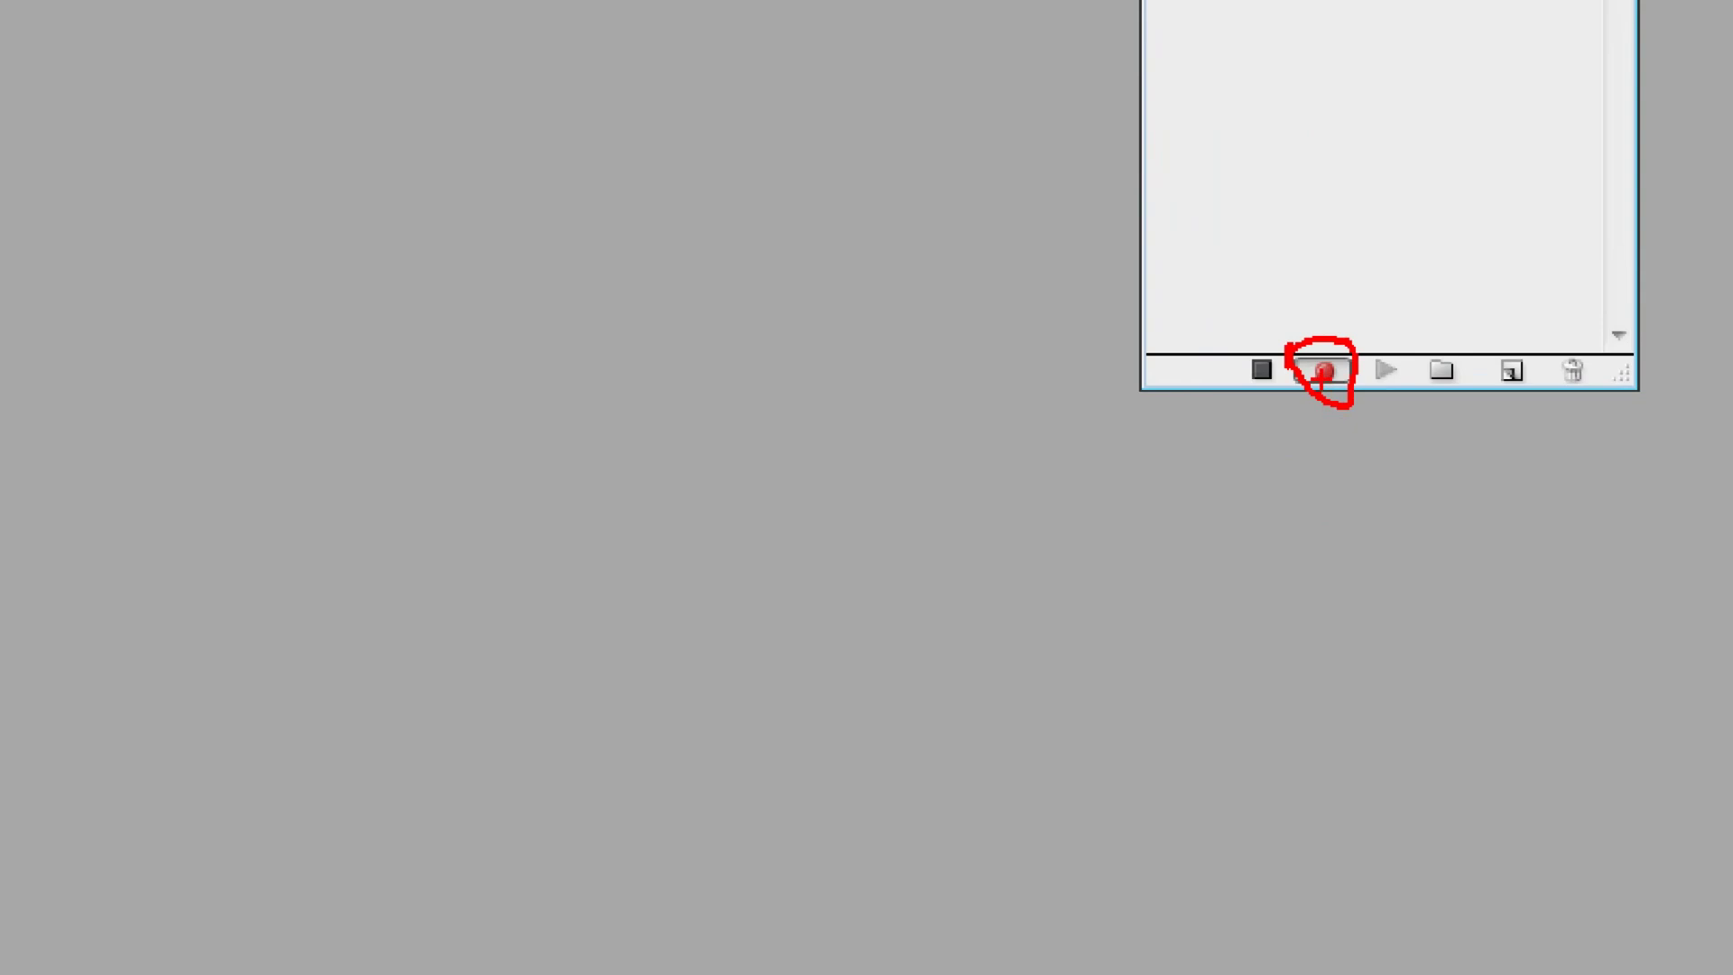
pyautogui.press('Escape')
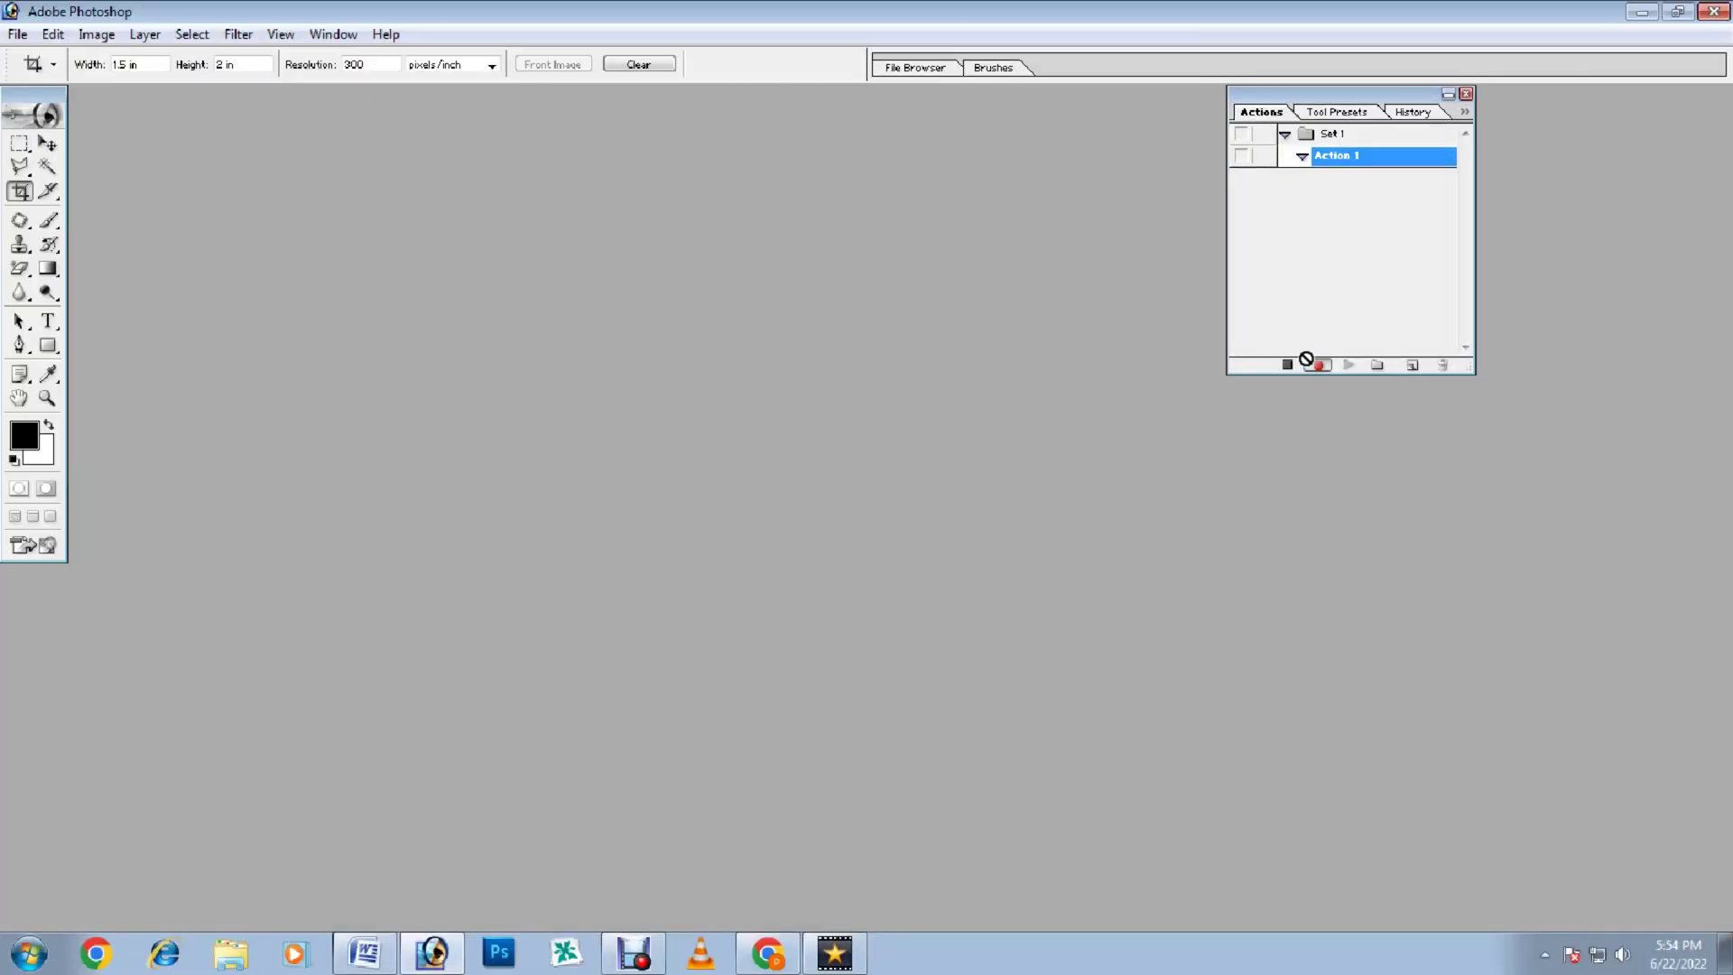
# - Open photo 1 from the Photos folder and move its window clear of the toolbox
pyautogui.click(17, 34)
pyautogui.click(62, 85)
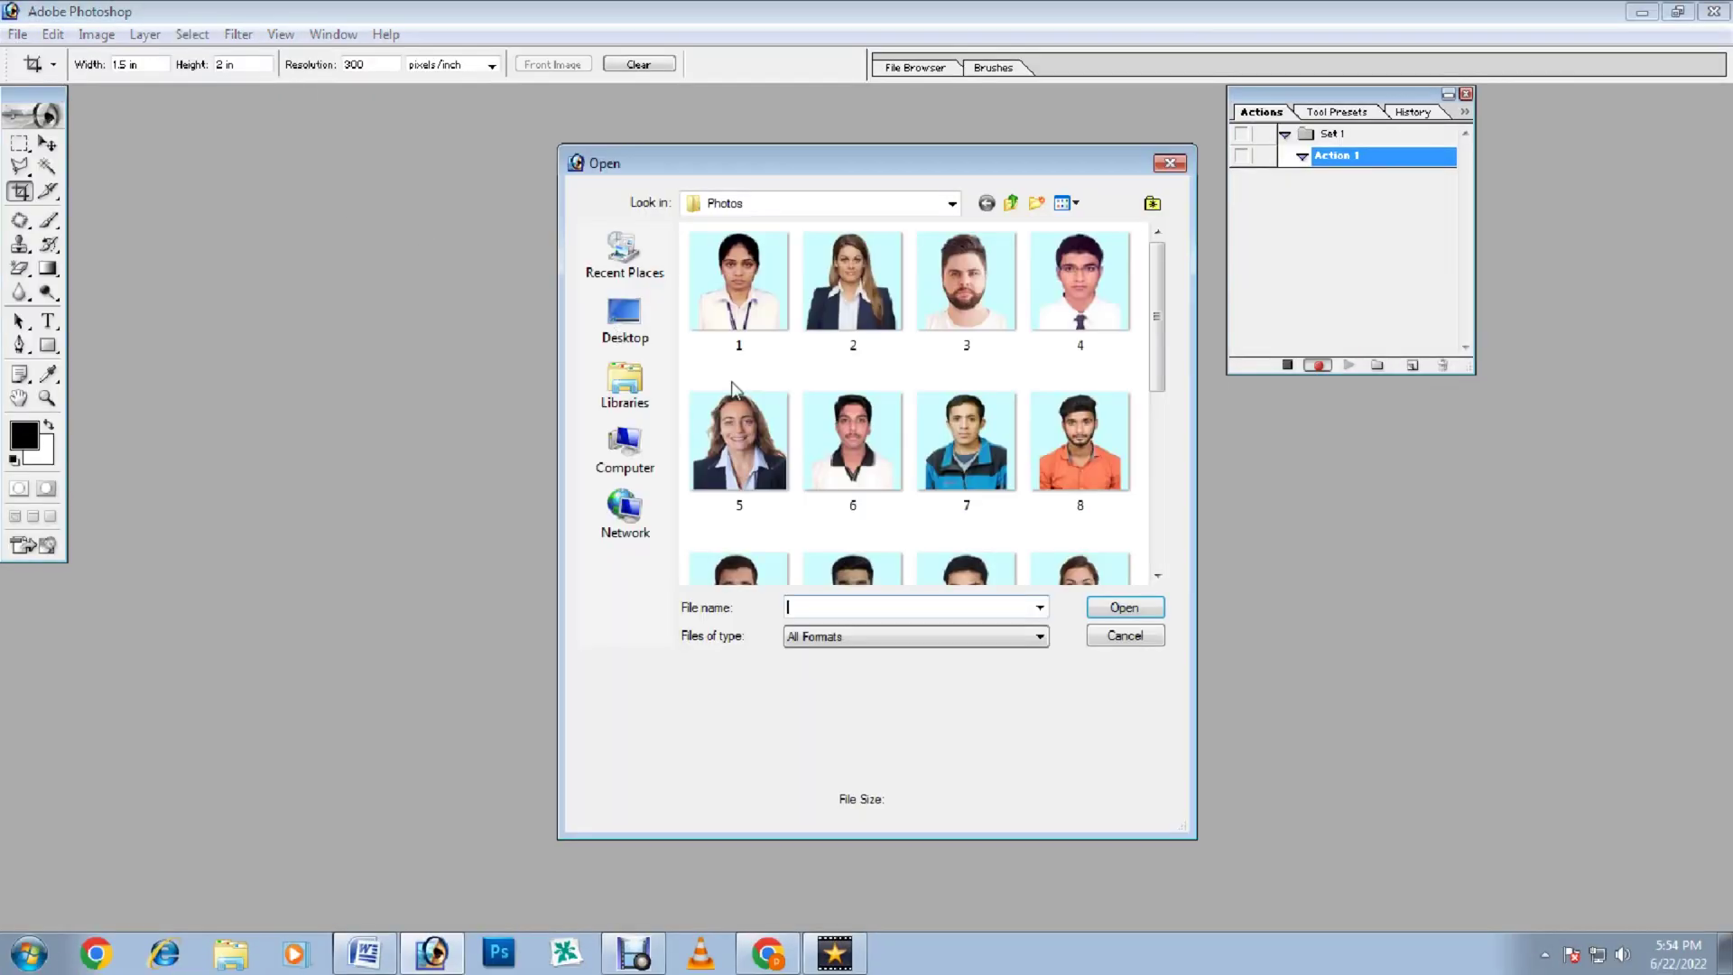
pyautogui.click(739, 290)
pyautogui.click(1110, 603)
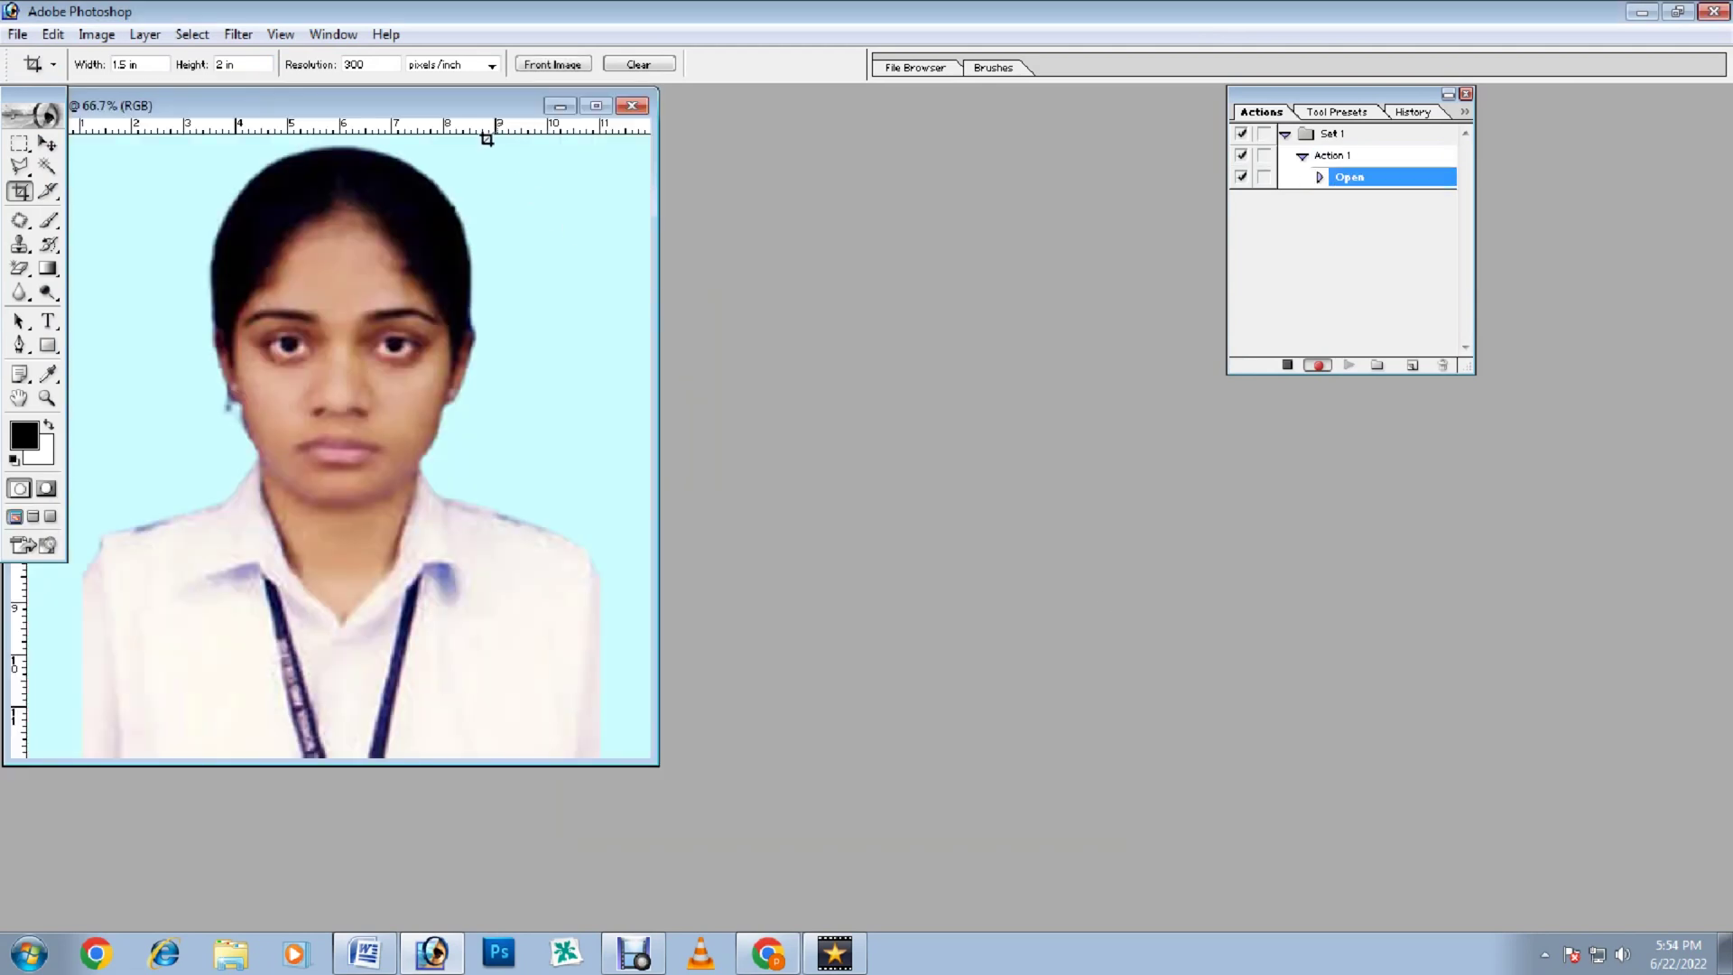
pyautogui.moveTo(493, 113); pyautogui.dragTo(701, 154)
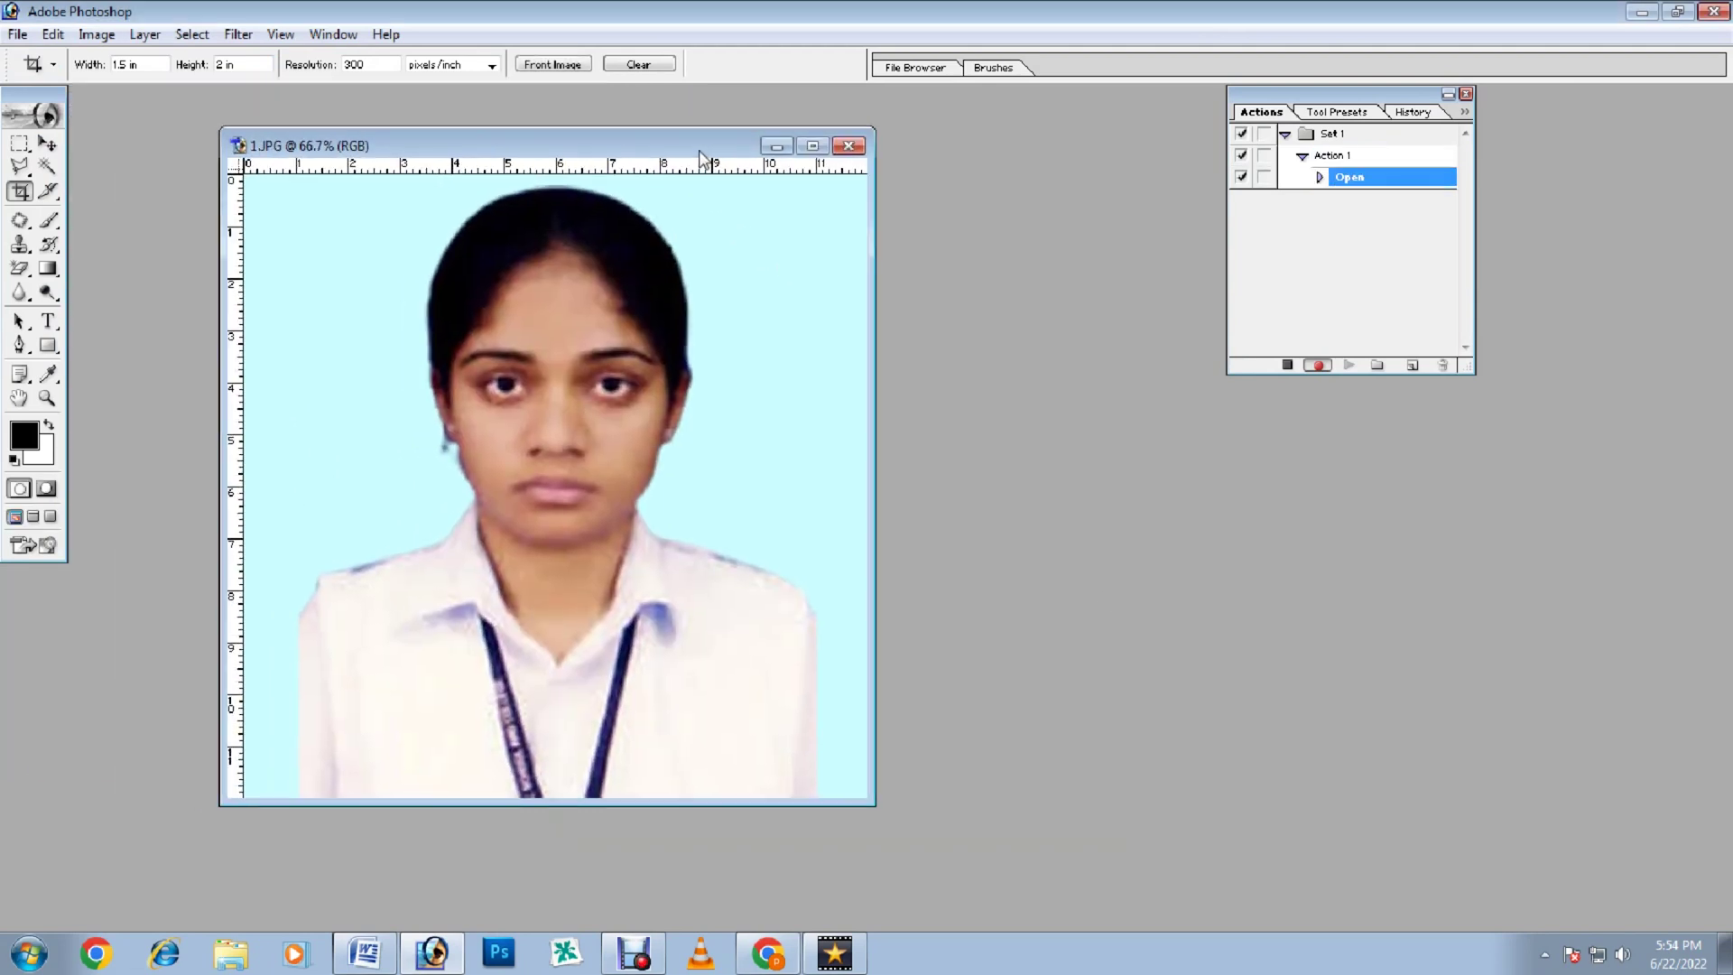
# - Duplicate the portrait as "1 copy" and close the original 1.JPG
pyautogui.rightClick(415, 147)
pyautogui.click(481, 158)
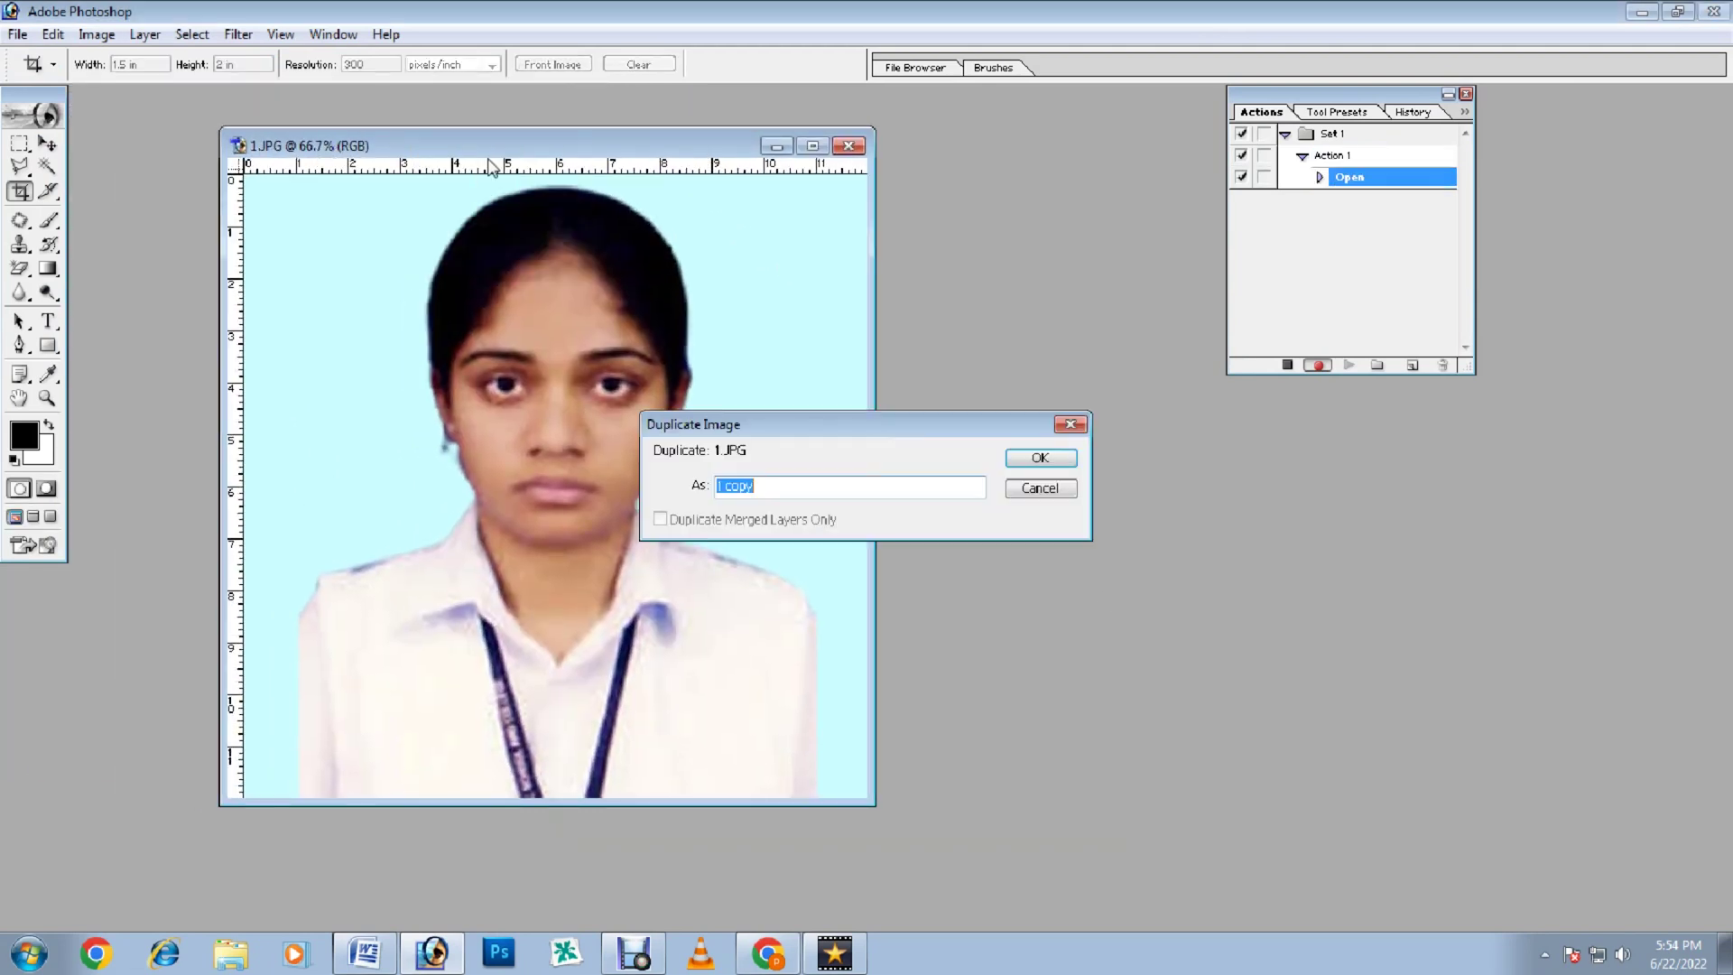
pyautogui.click(1041, 459)
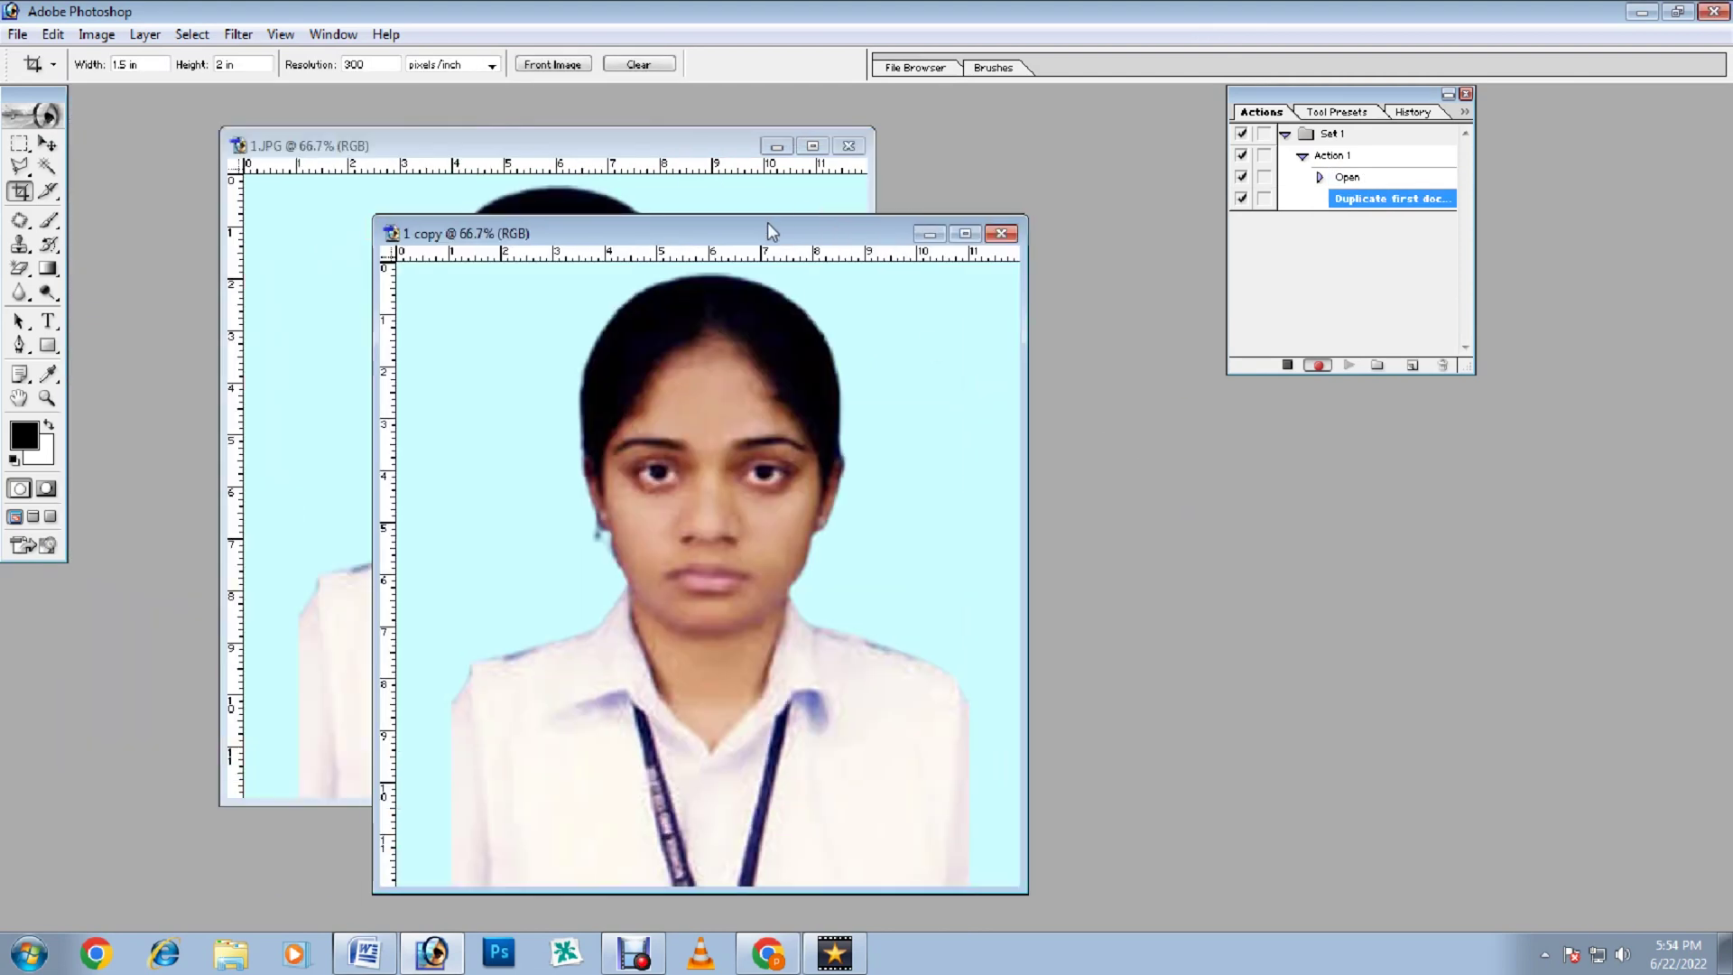
pyautogui.moveTo(768, 224); pyautogui.dragTo(718, 208)
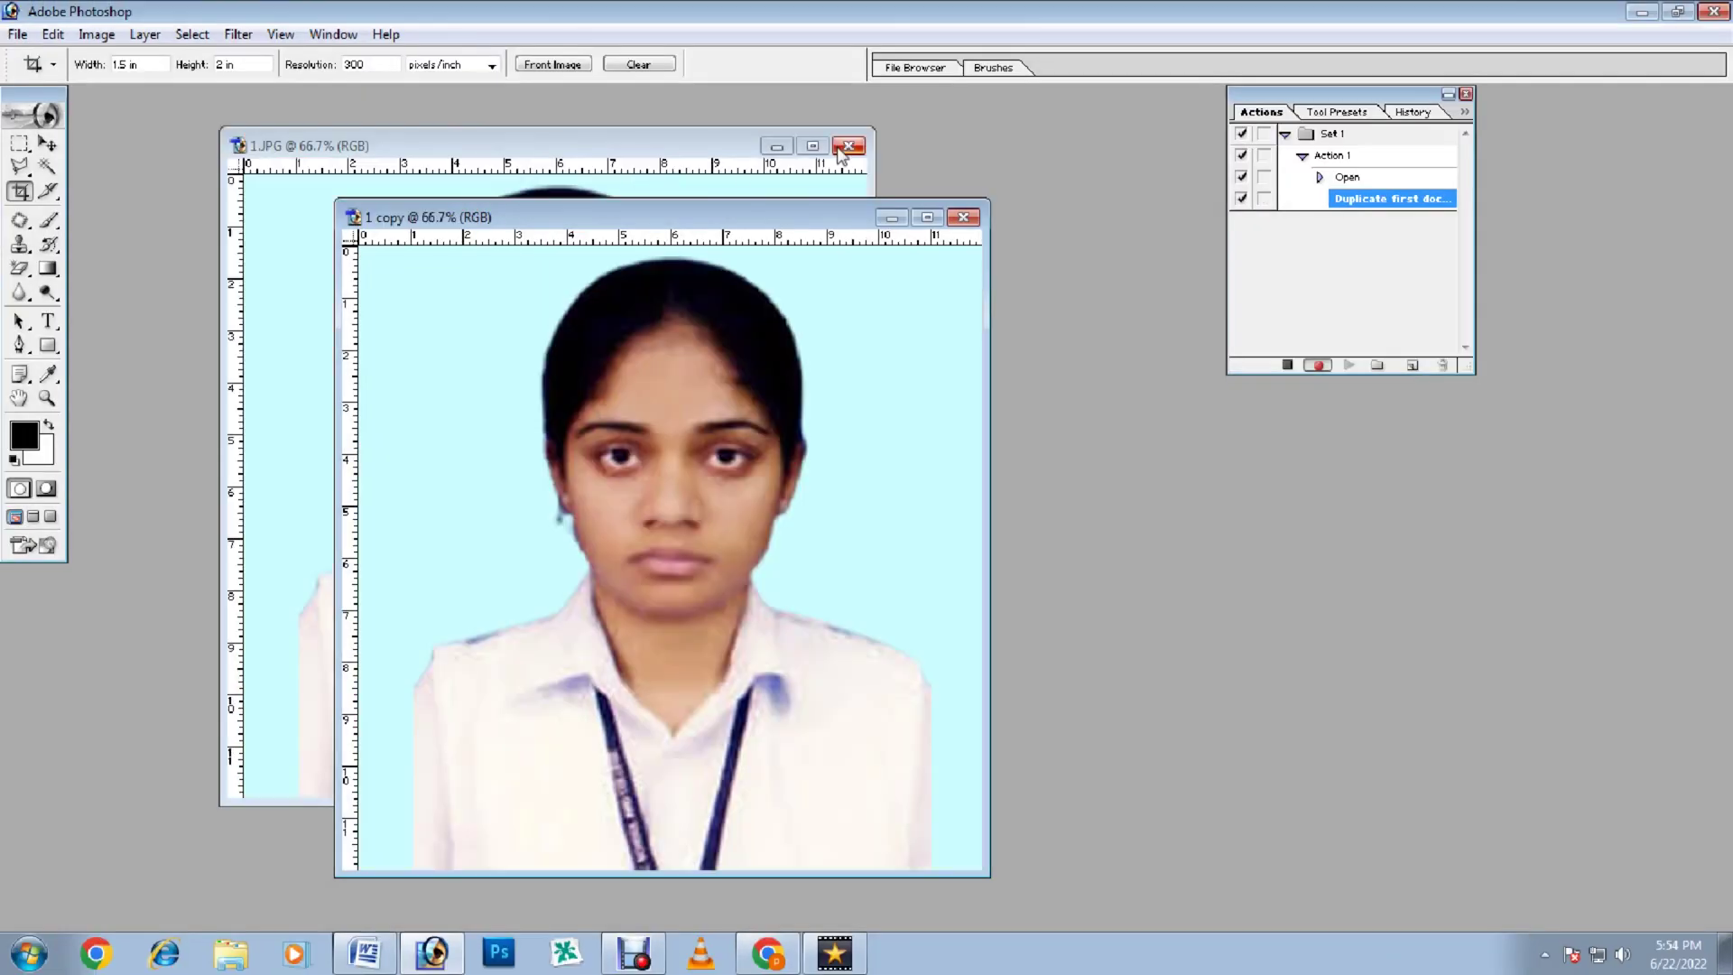
pyautogui.click(848, 147)
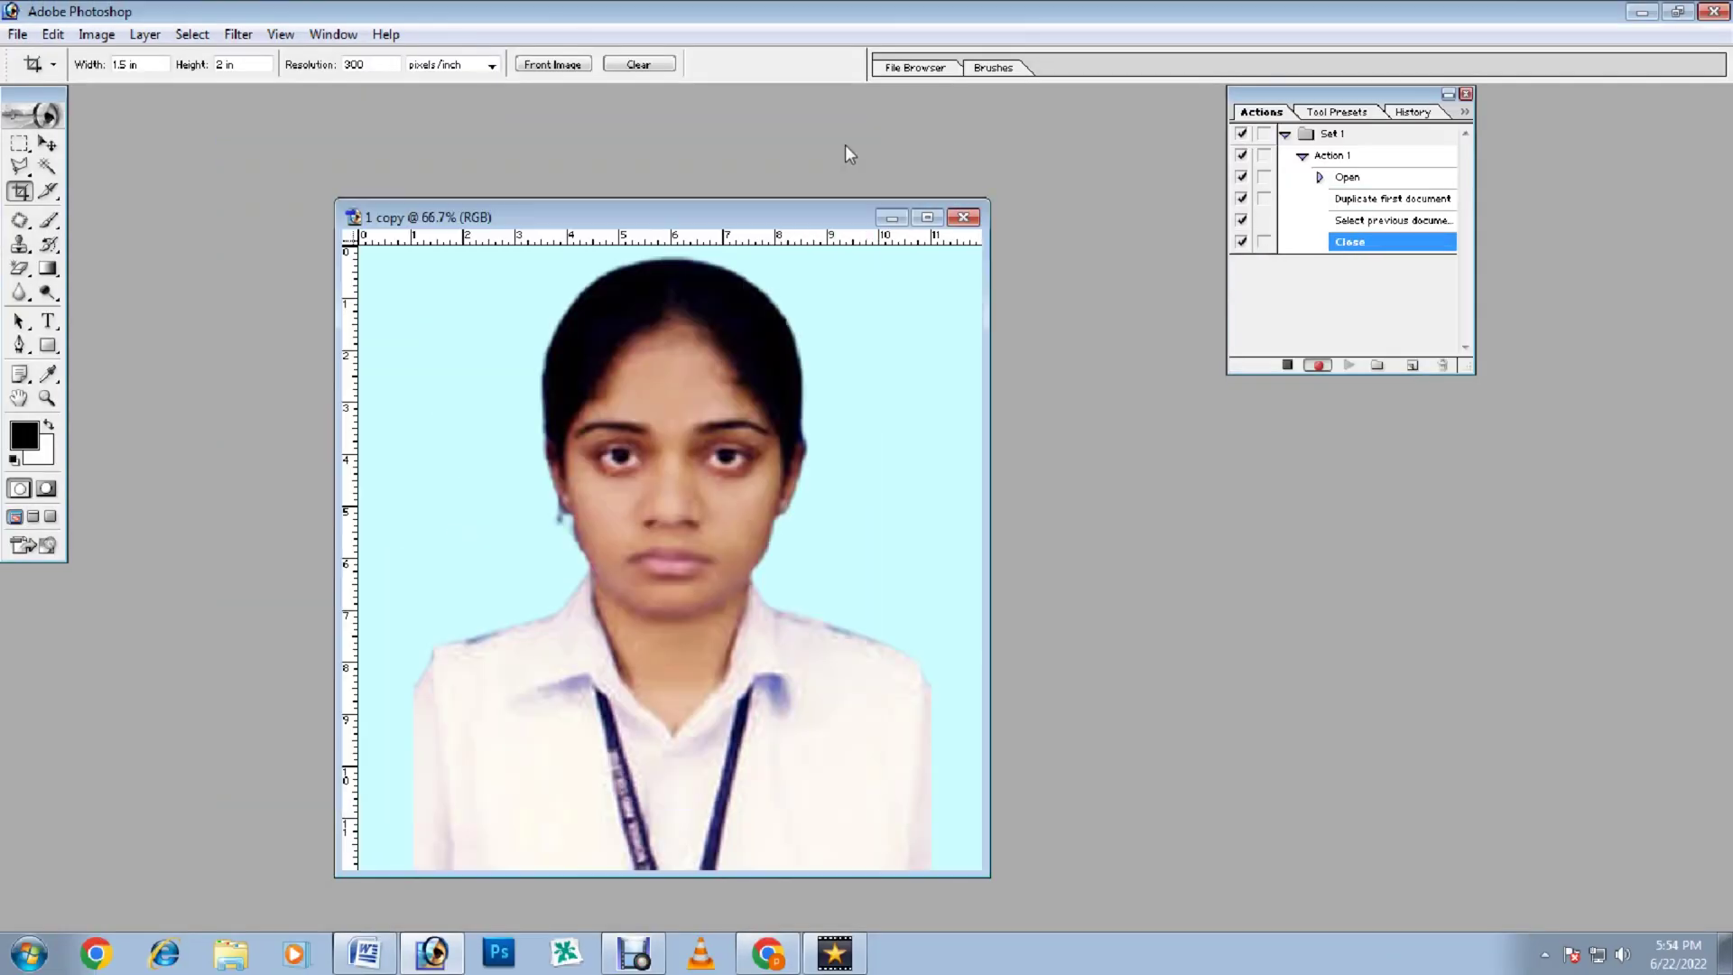
# - Check the duplicate's pixel dimensions, document size and resolution in Image Size without changing them
pyautogui.moveTo(674, 231); pyautogui.dragTo(619, 176)
pyautogui.rightClick(622, 164)
pyautogui.click(667, 201)
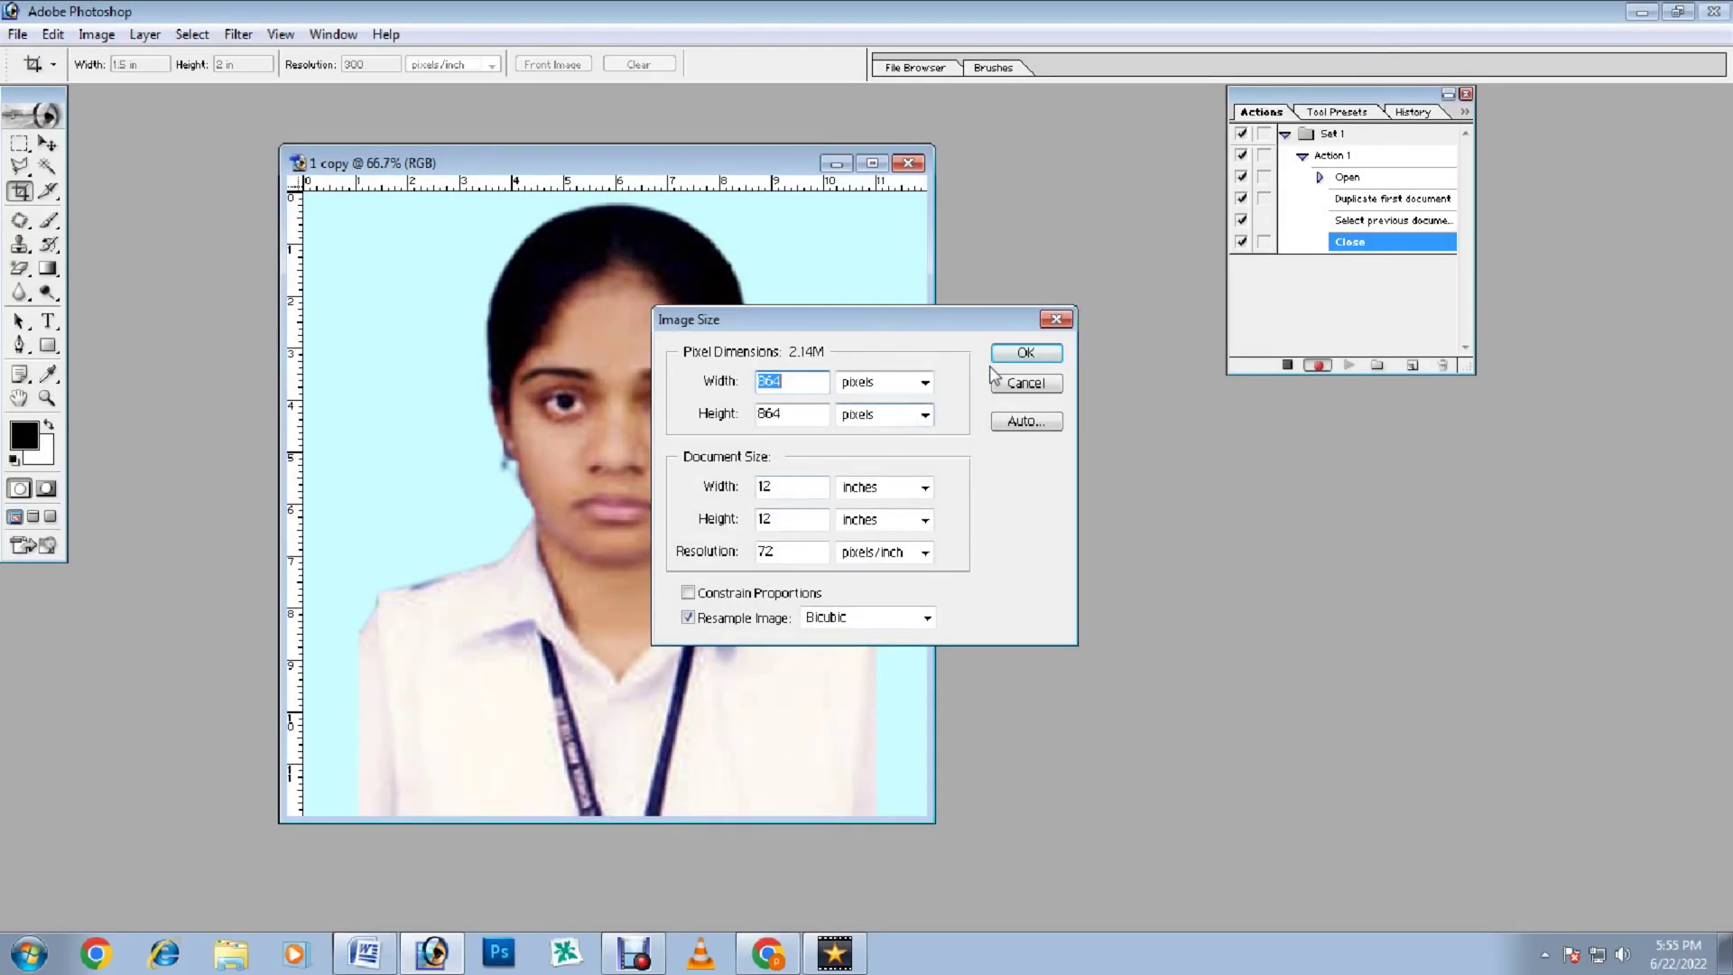
pyautogui.click(1015, 360)
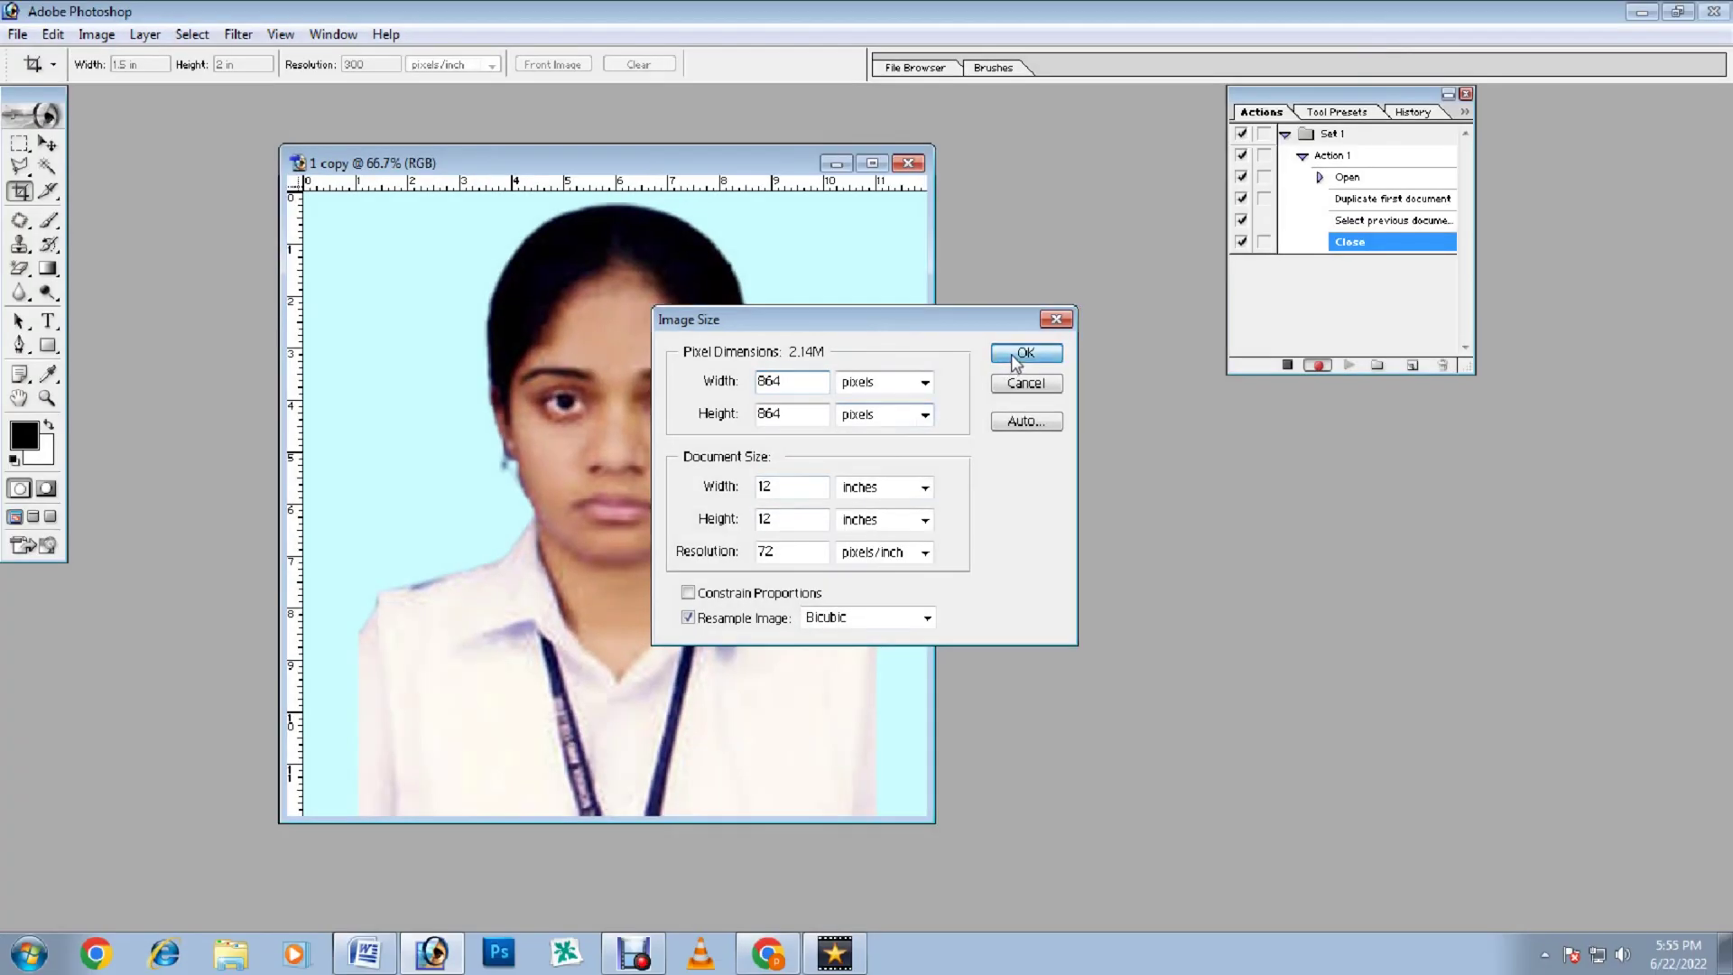
# - Crop the duplicate around the head and shoulders over the full height, to 1.5 in wide by 2 in high at 300 pixels/inch
pyautogui.click(662, 67)
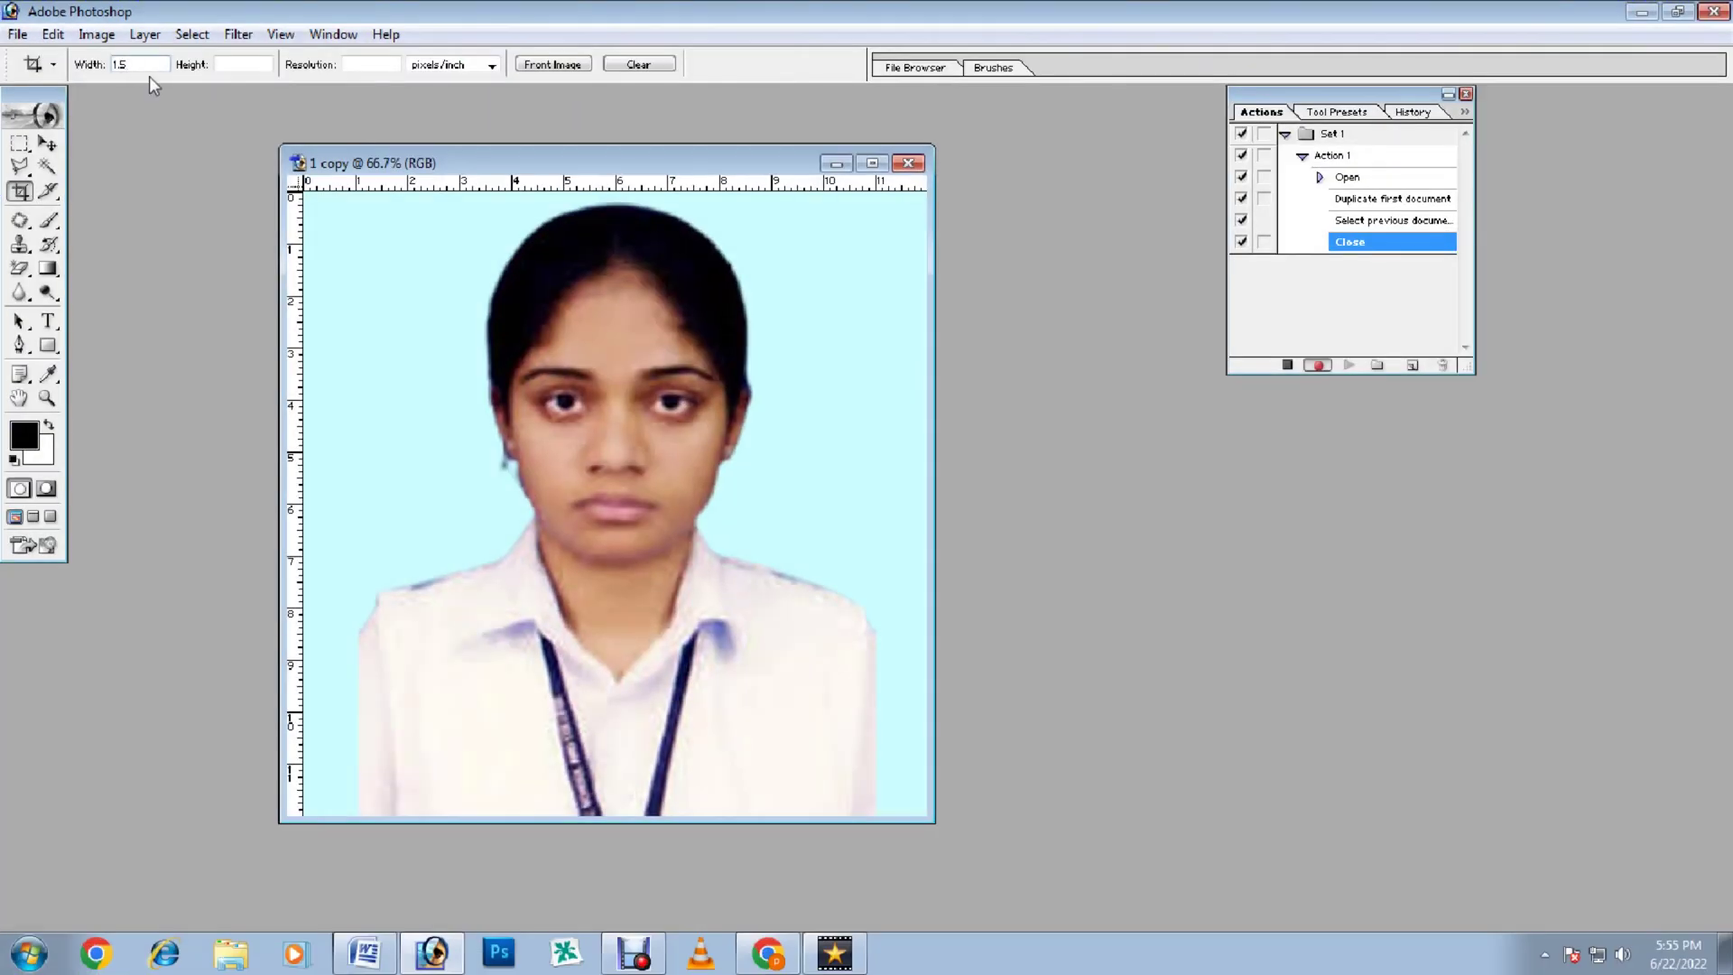
pyautogui.press('Tab')
pyautogui.write('2')
pyautogui.press('Tab')
pyautogui.write('30')
pyautogui.press('Tab')
pyautogui.hotkey('ctrl', '-')
pyautogui.moveTo(413, 244); pyautogui.dragTo(868, 818)
pyautogui.hotkey('shift', 'Right')
pyautogui.hotkey('shift', 'Right')
pyautogui.moveTo(745, 582)
pyautogui.mouseDown()
pyautogui.moveTo(786, 582)
pyautogui.moveTo(747, 583)
pyautogui.mouseUp()
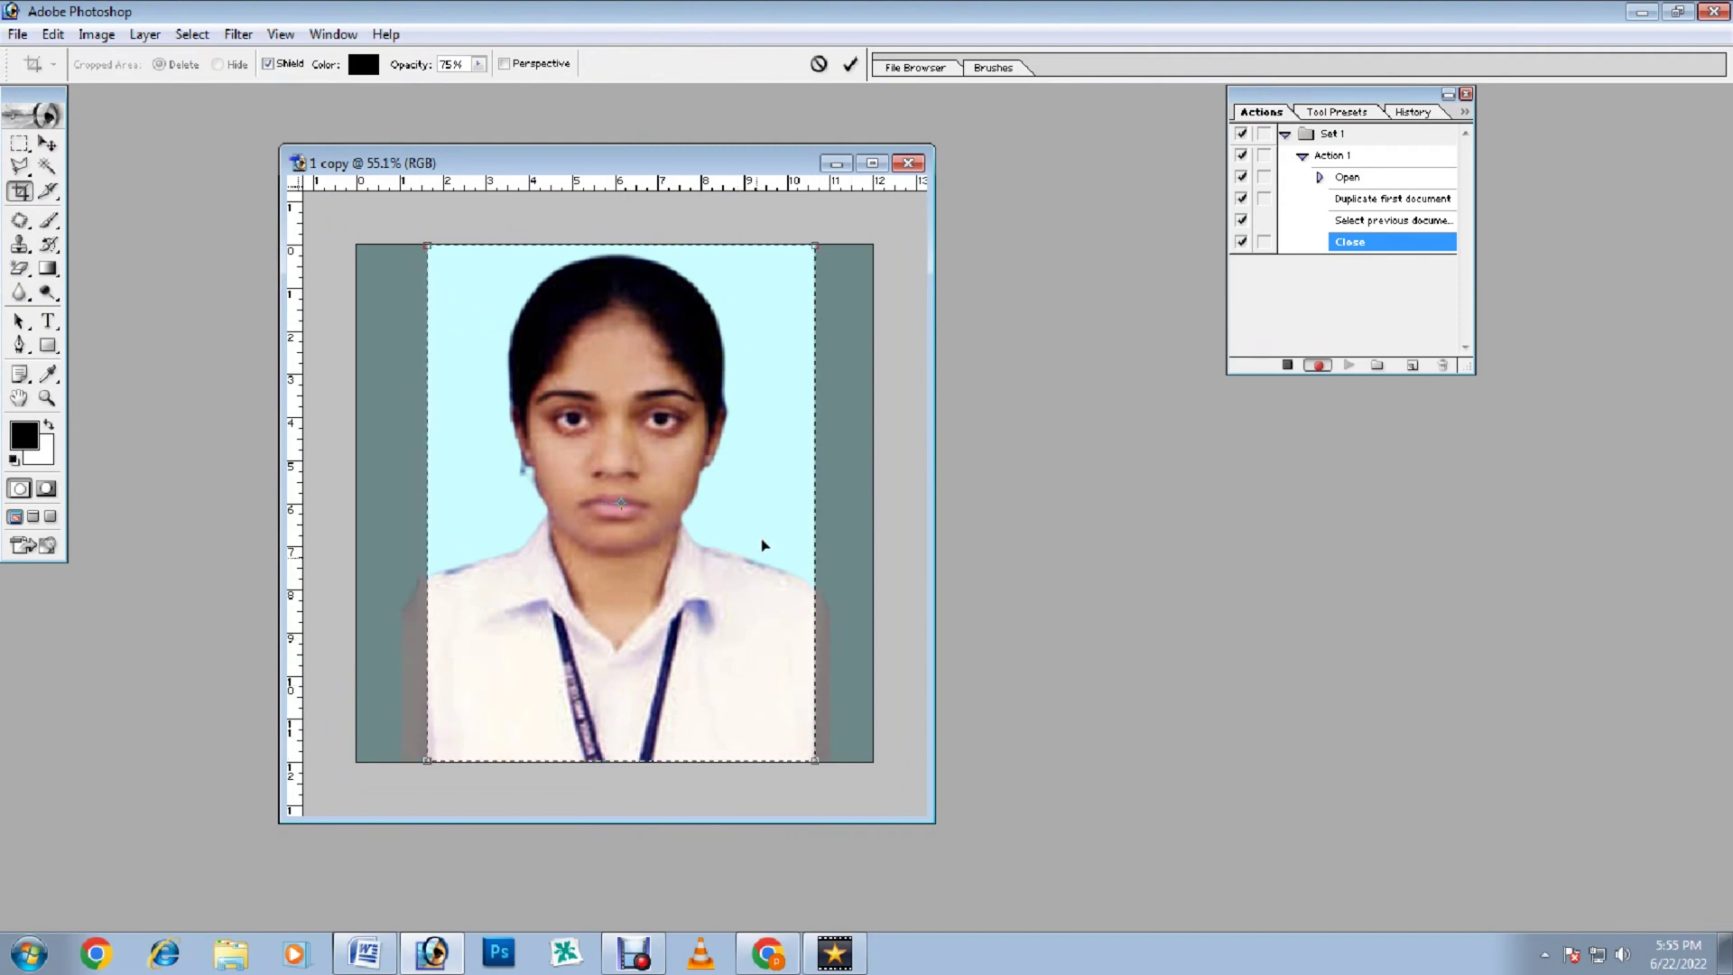
pyautogui.press('Return')
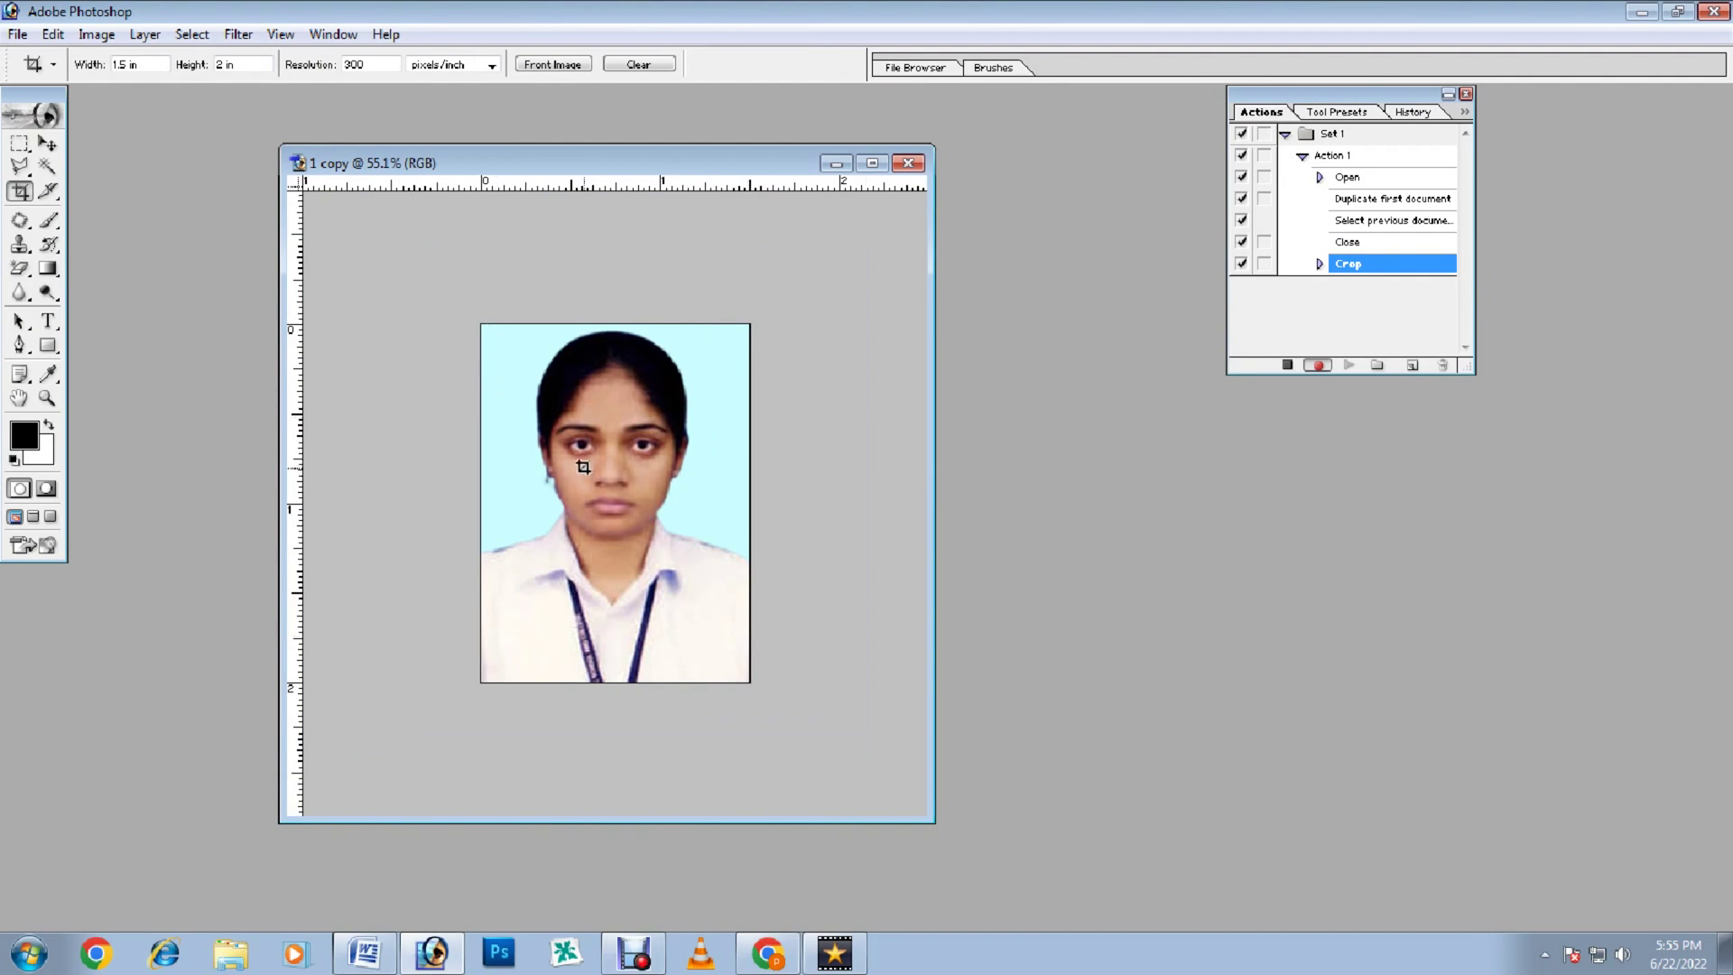
# - Add a black 3 px centered stroke around the entire photo, then clear the selection
pyautogui.hotkey('ctrl', 'a')
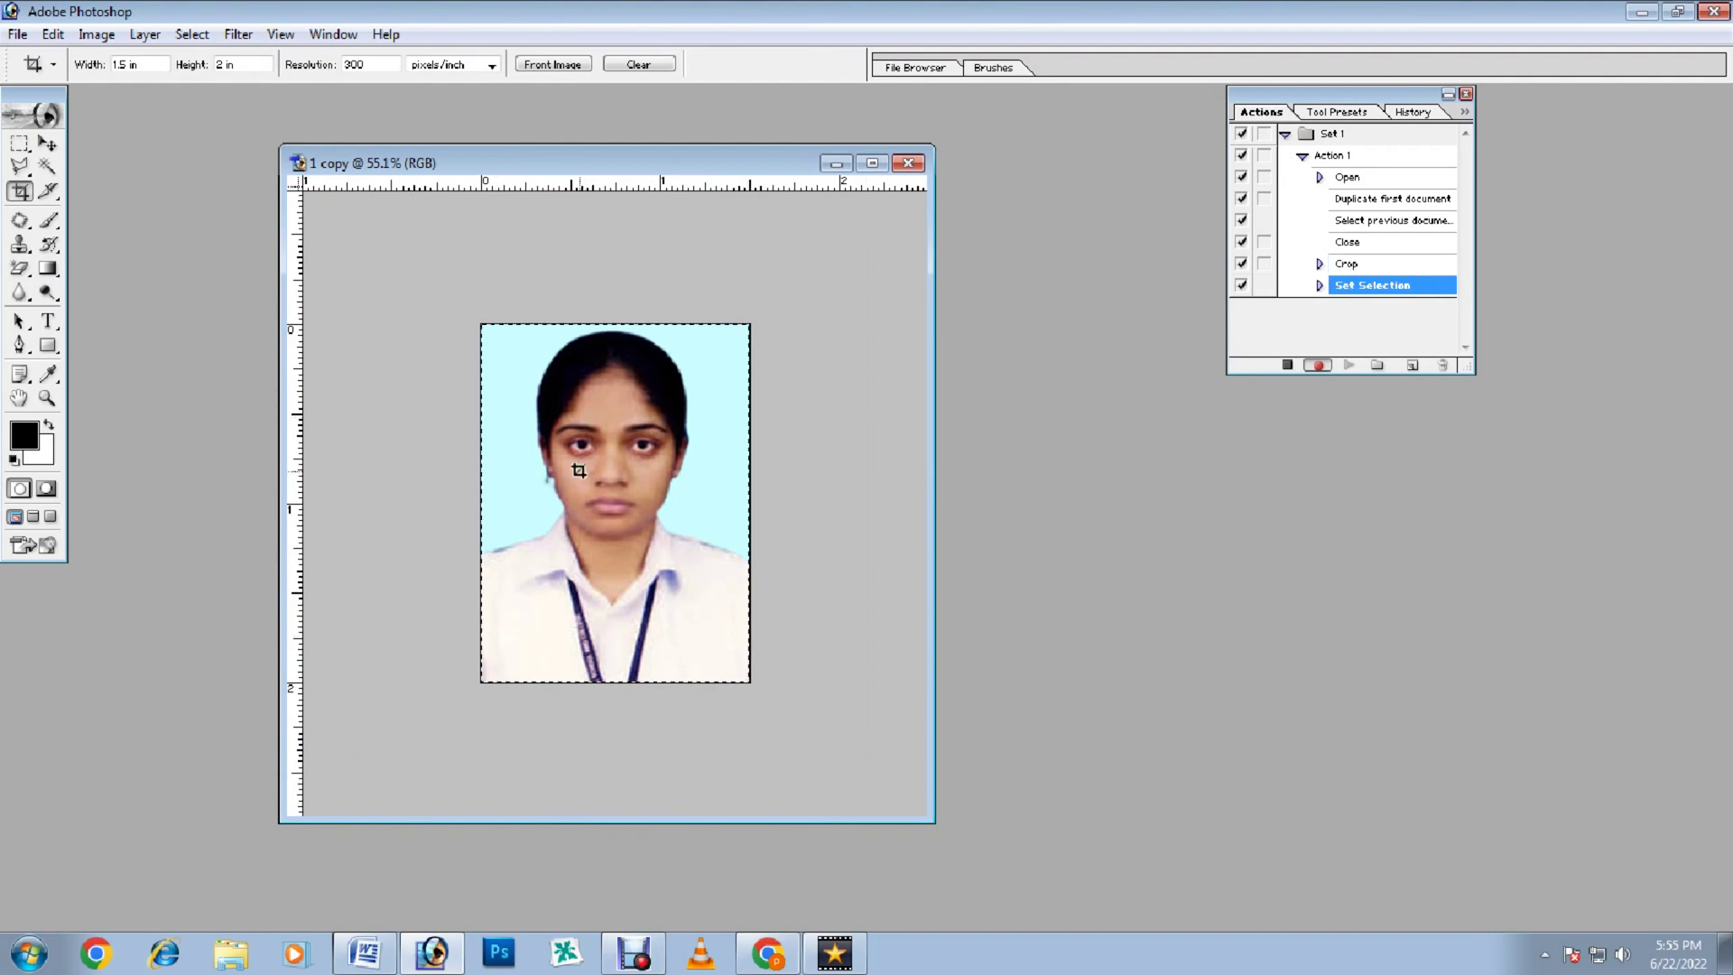
pyautogui.click(50, 35)
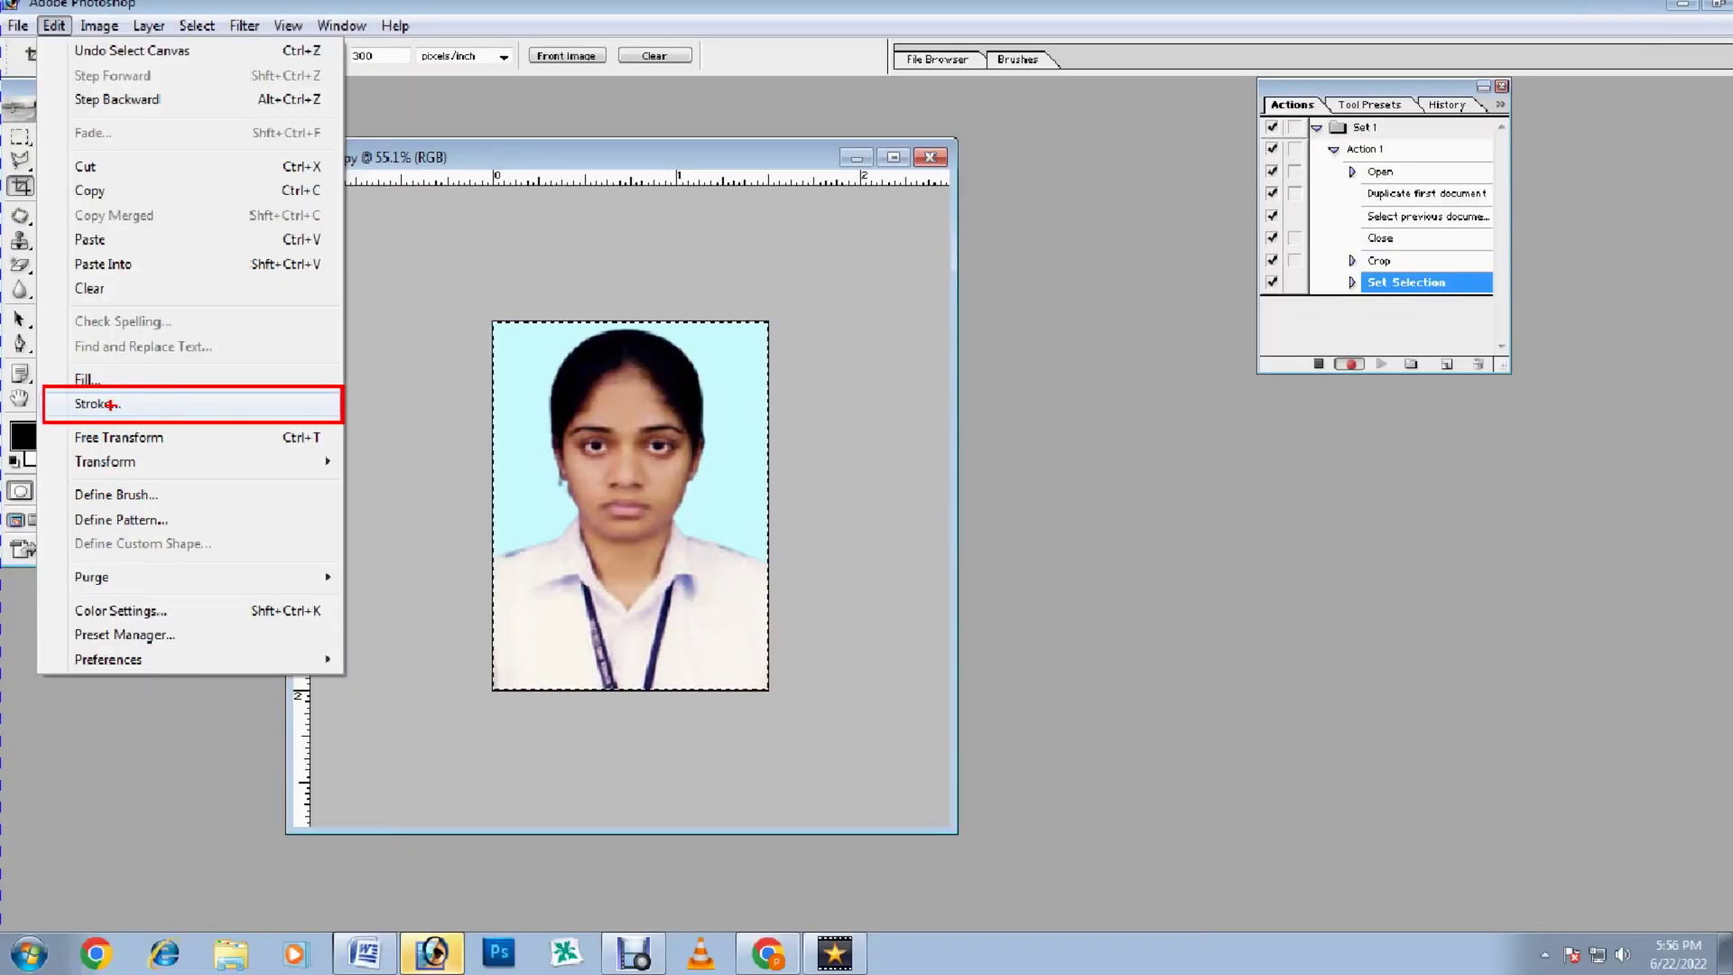
pyautogui.click(199, 415)
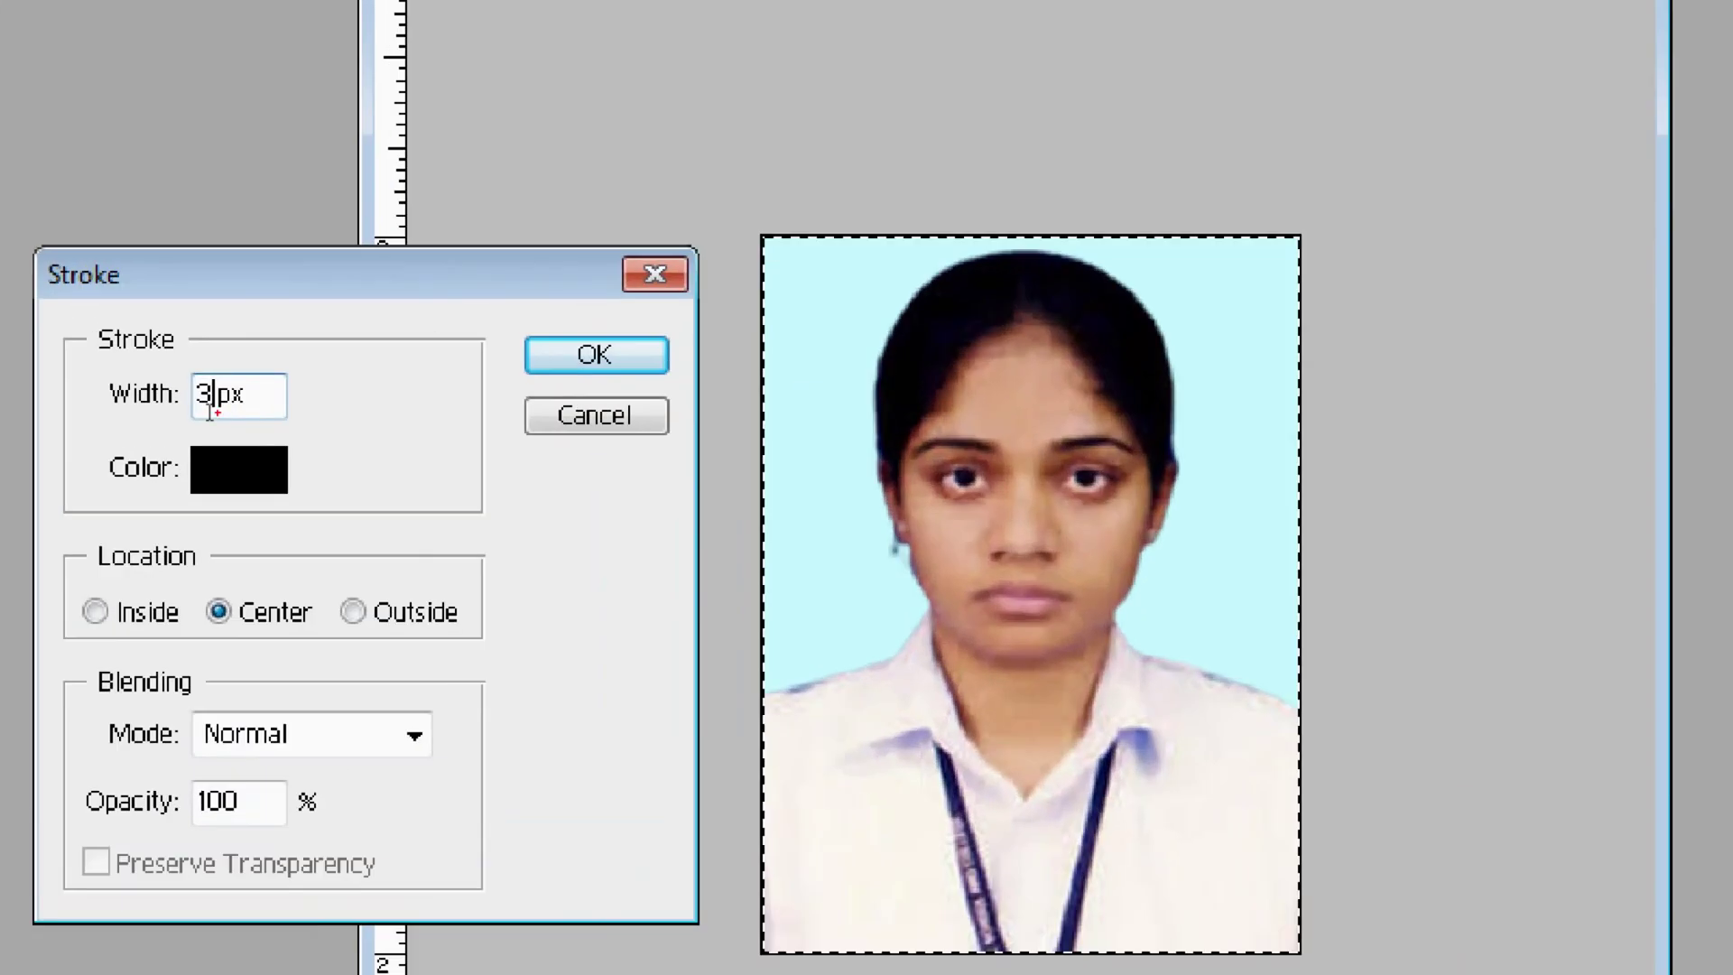
pyautogui.moveTo(177, 362); pyautogui.dragTo(311, 421)
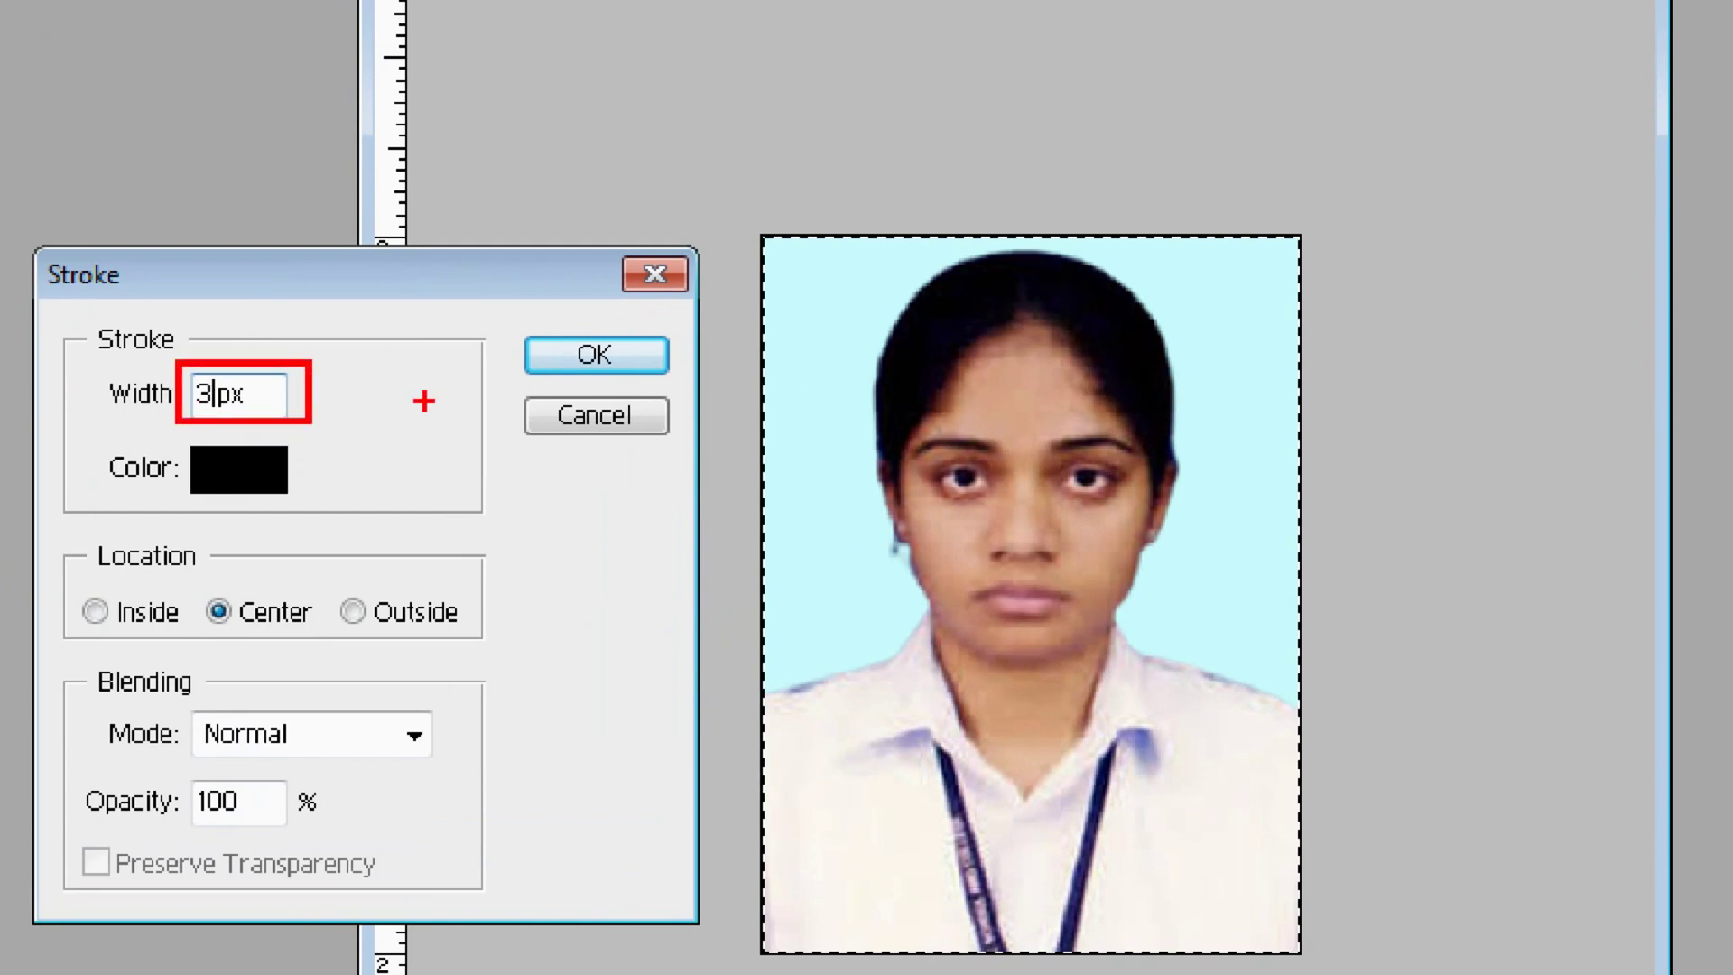
pyautogui.moveTo(499, 302); pyautogui.dragTo(688, 381)
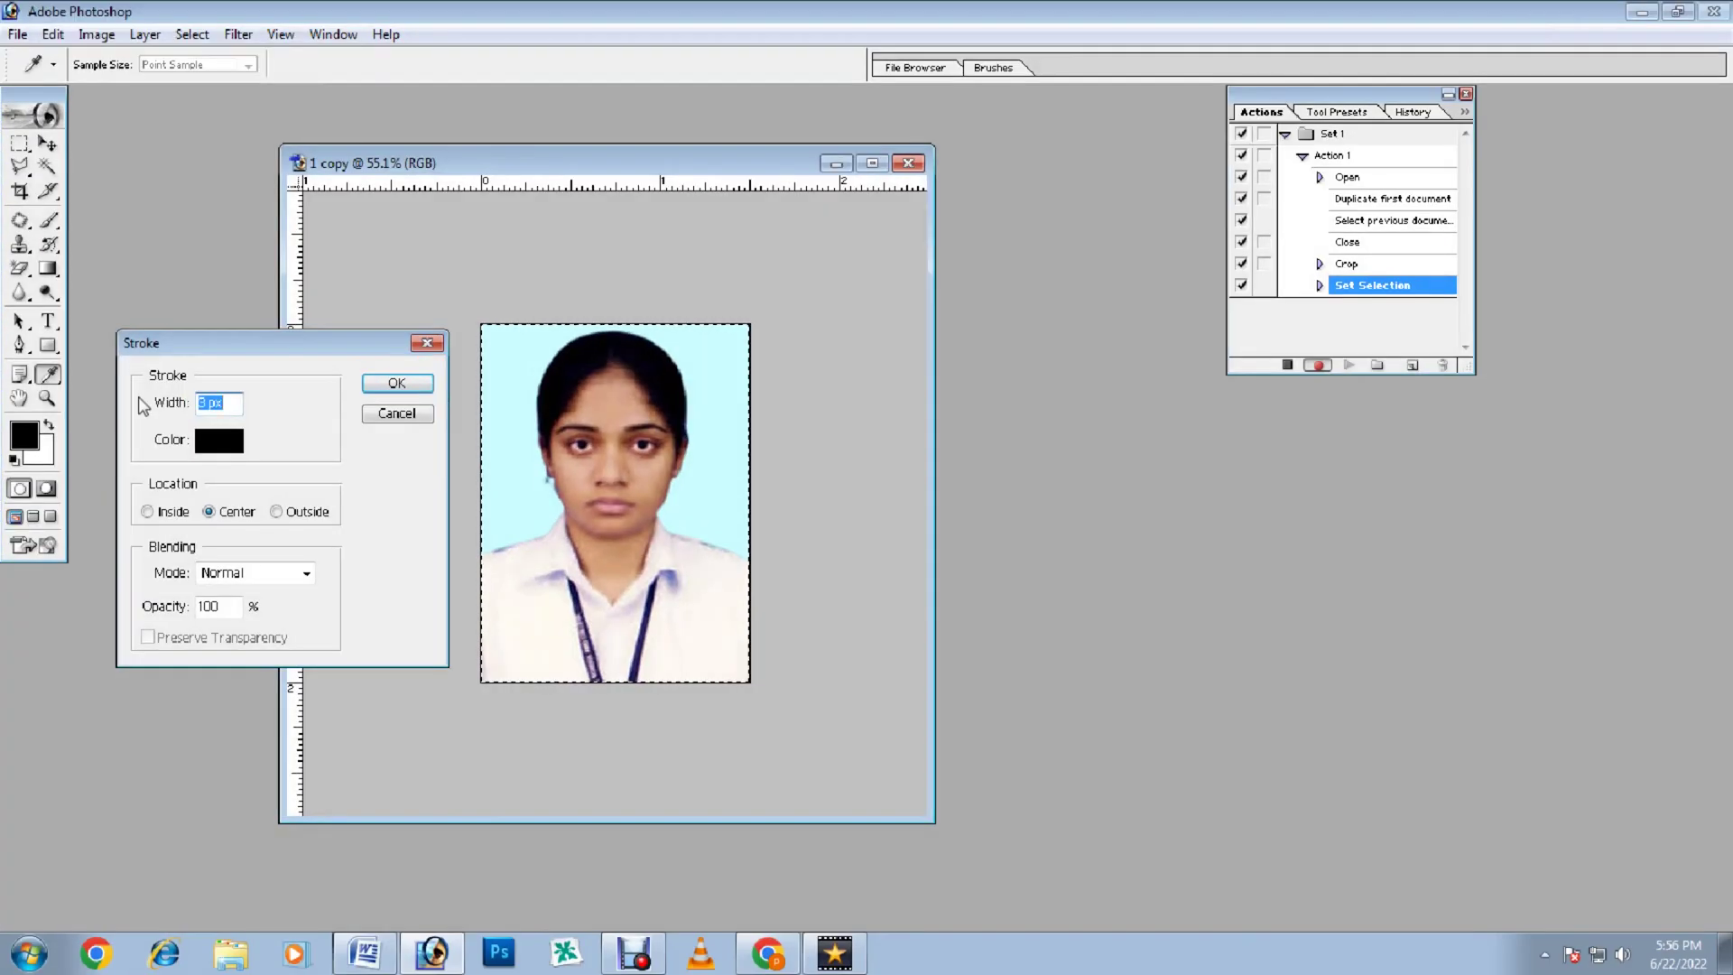
pyautogui.click(390, 382)
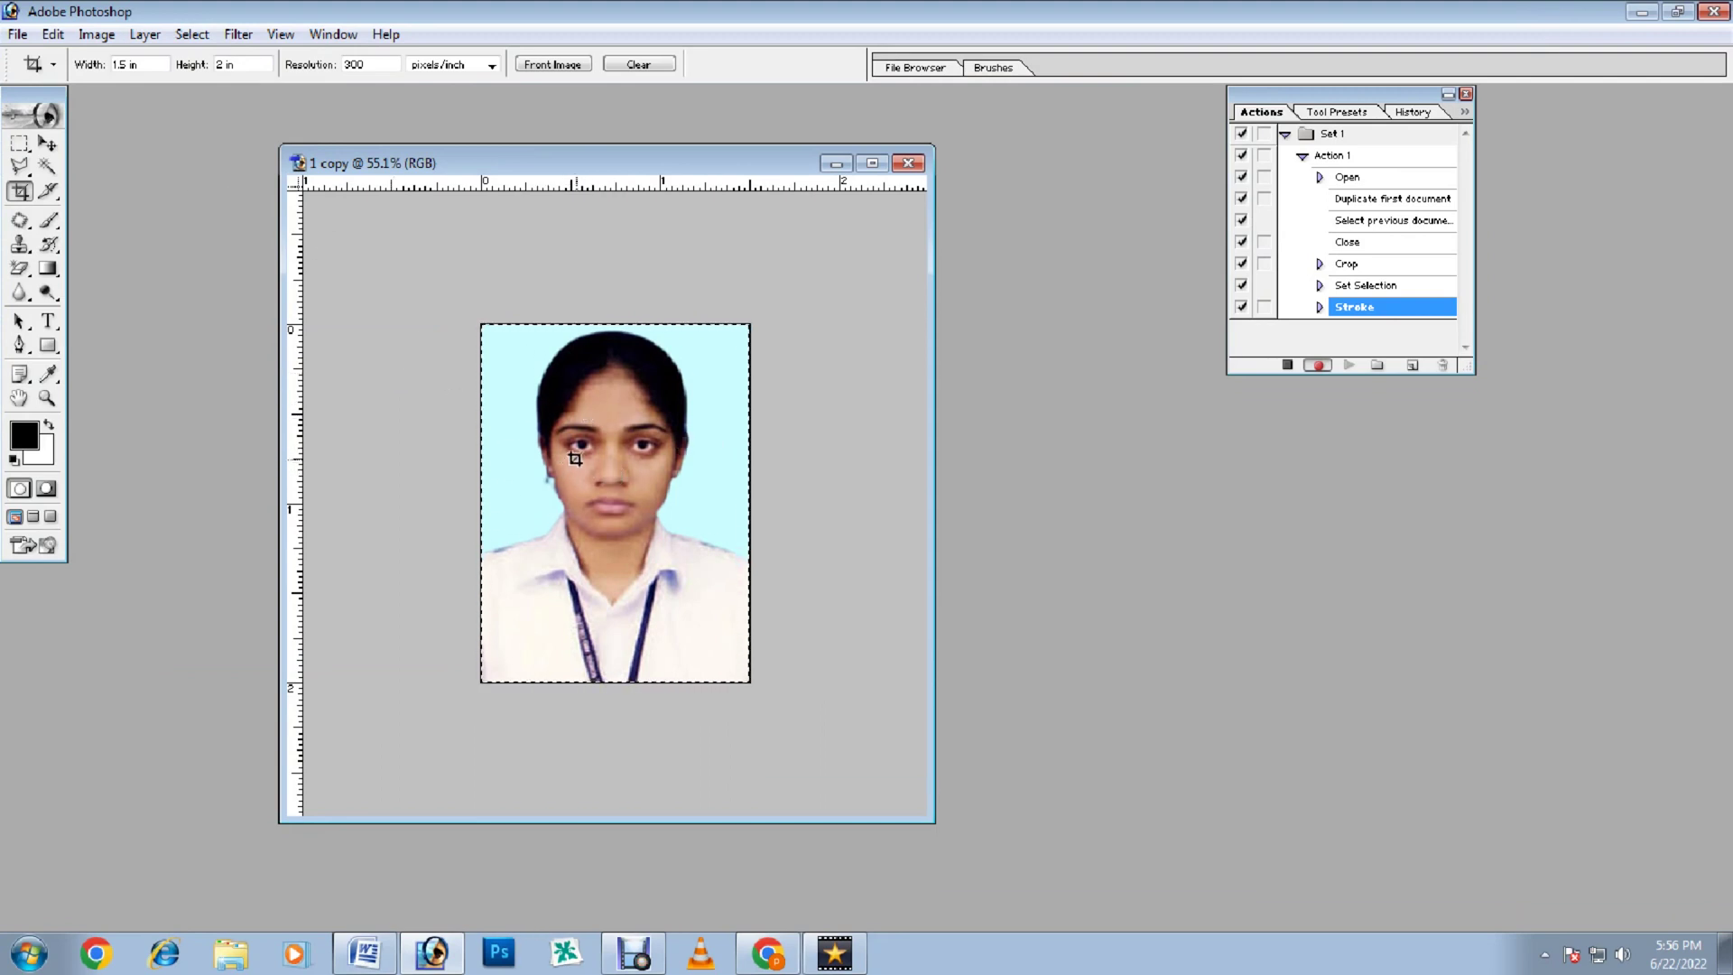
pyautogui.hotkey('ctrl', 'd')
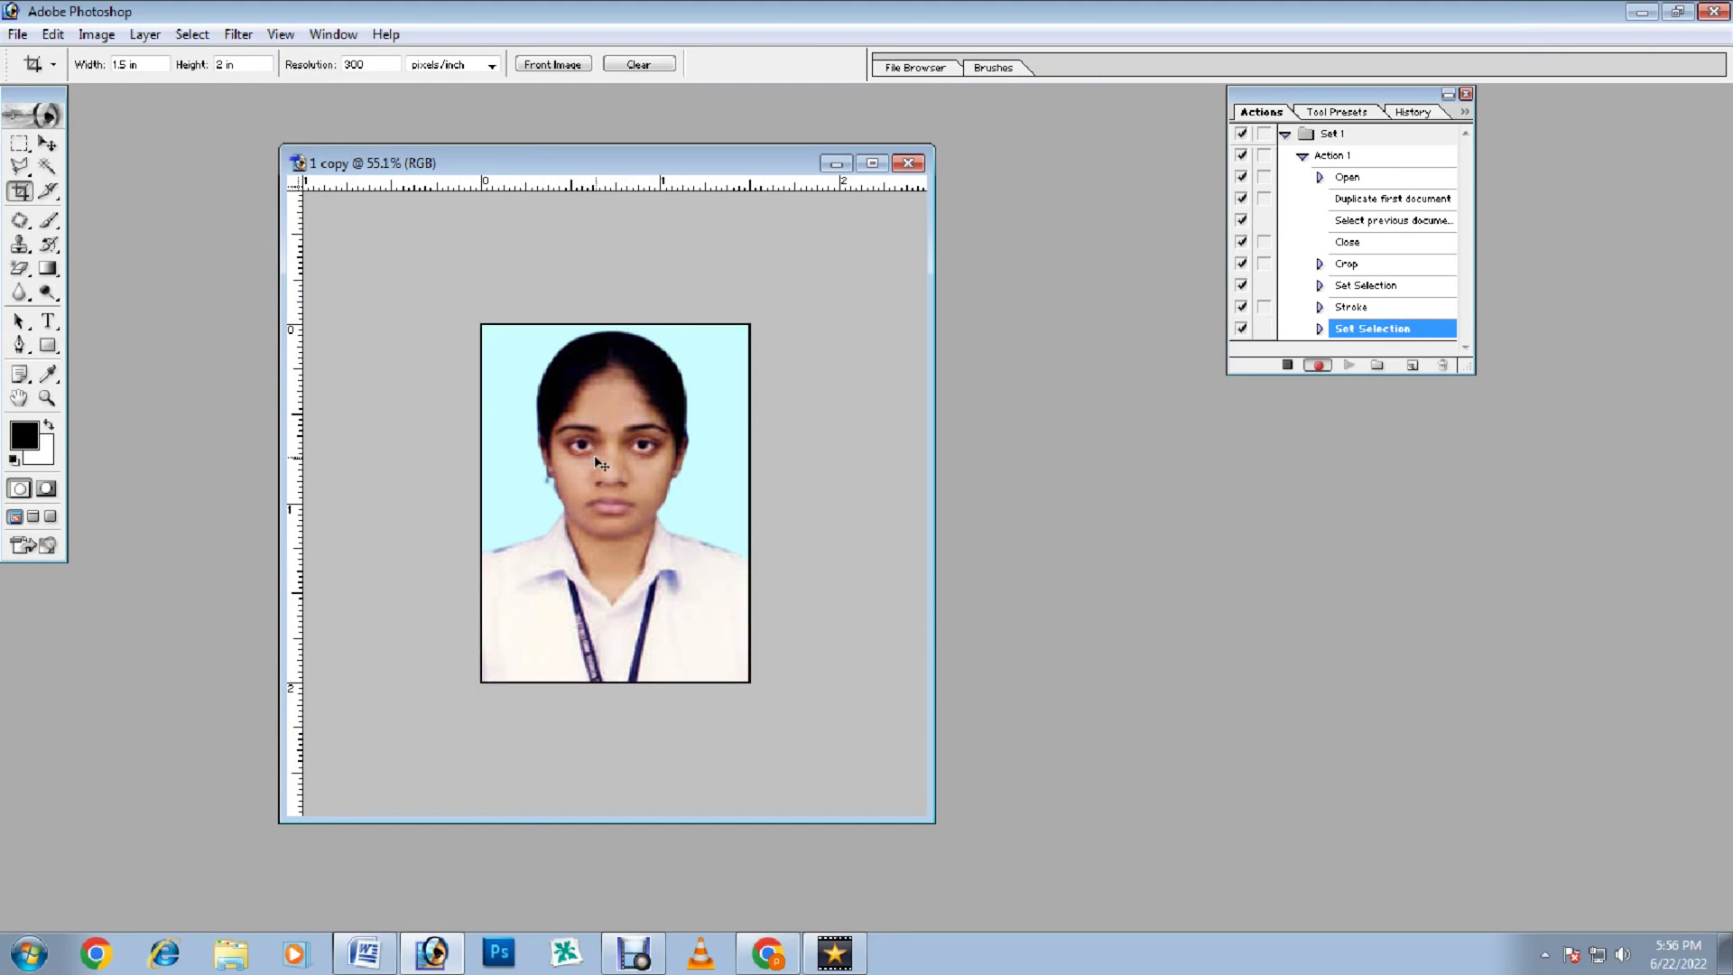
# - Brighten the photo with a Curves adjustment on the RGB channel, mapping input 120 to output 142
pyautogui.click(96, 34)
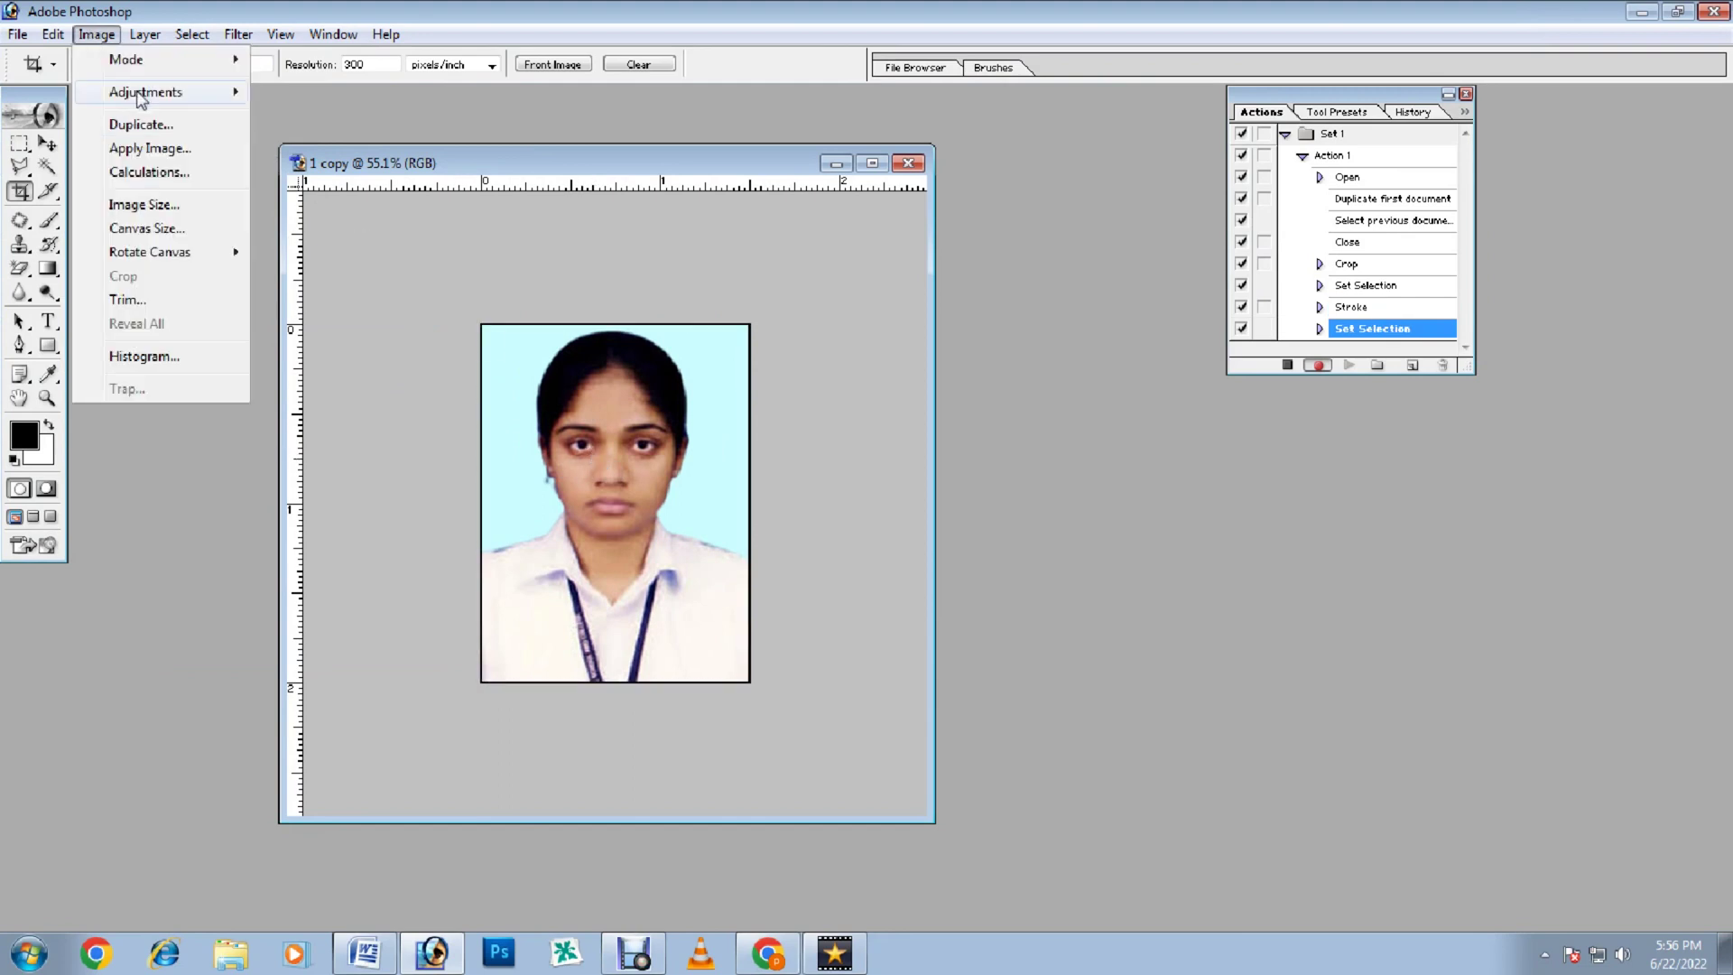
pyautogui.moveTo(144, 93)
pyautogui.click(287, 184)
pyautogui.moveTo(683, 561); pyautogui.dragTo(901, 401)
pyautogui.moveTo(881, 541); pyautogui.dragTo(882, 526)
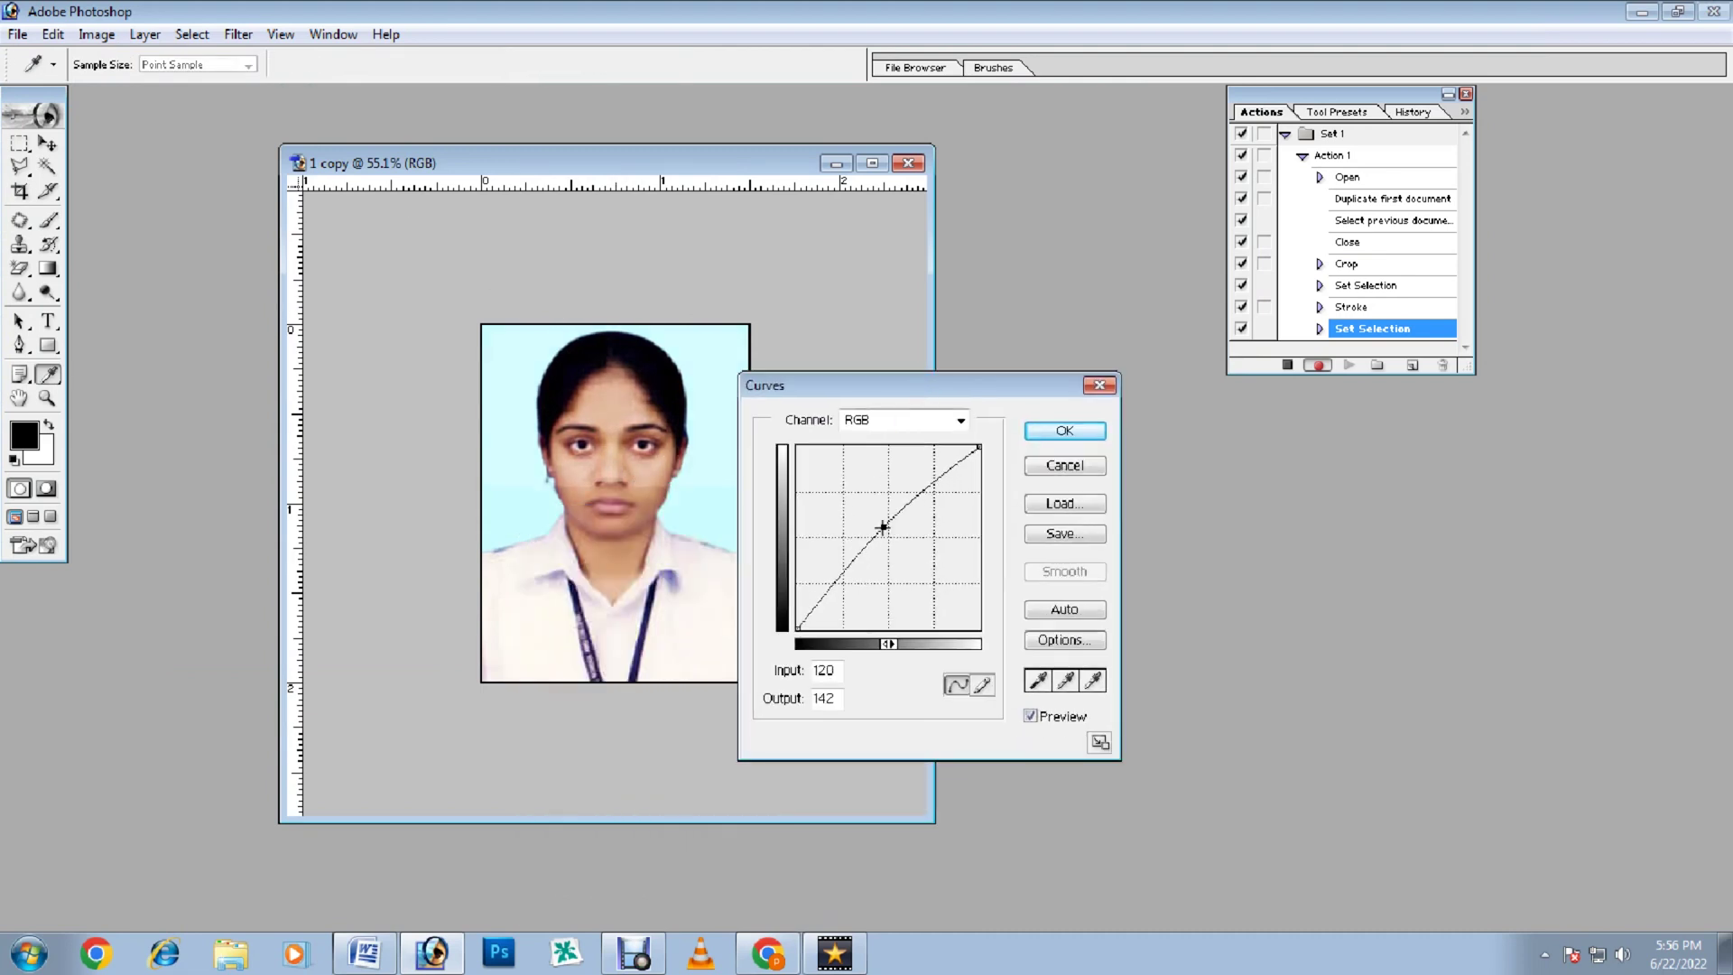
pyautogui.click(1054, 432)
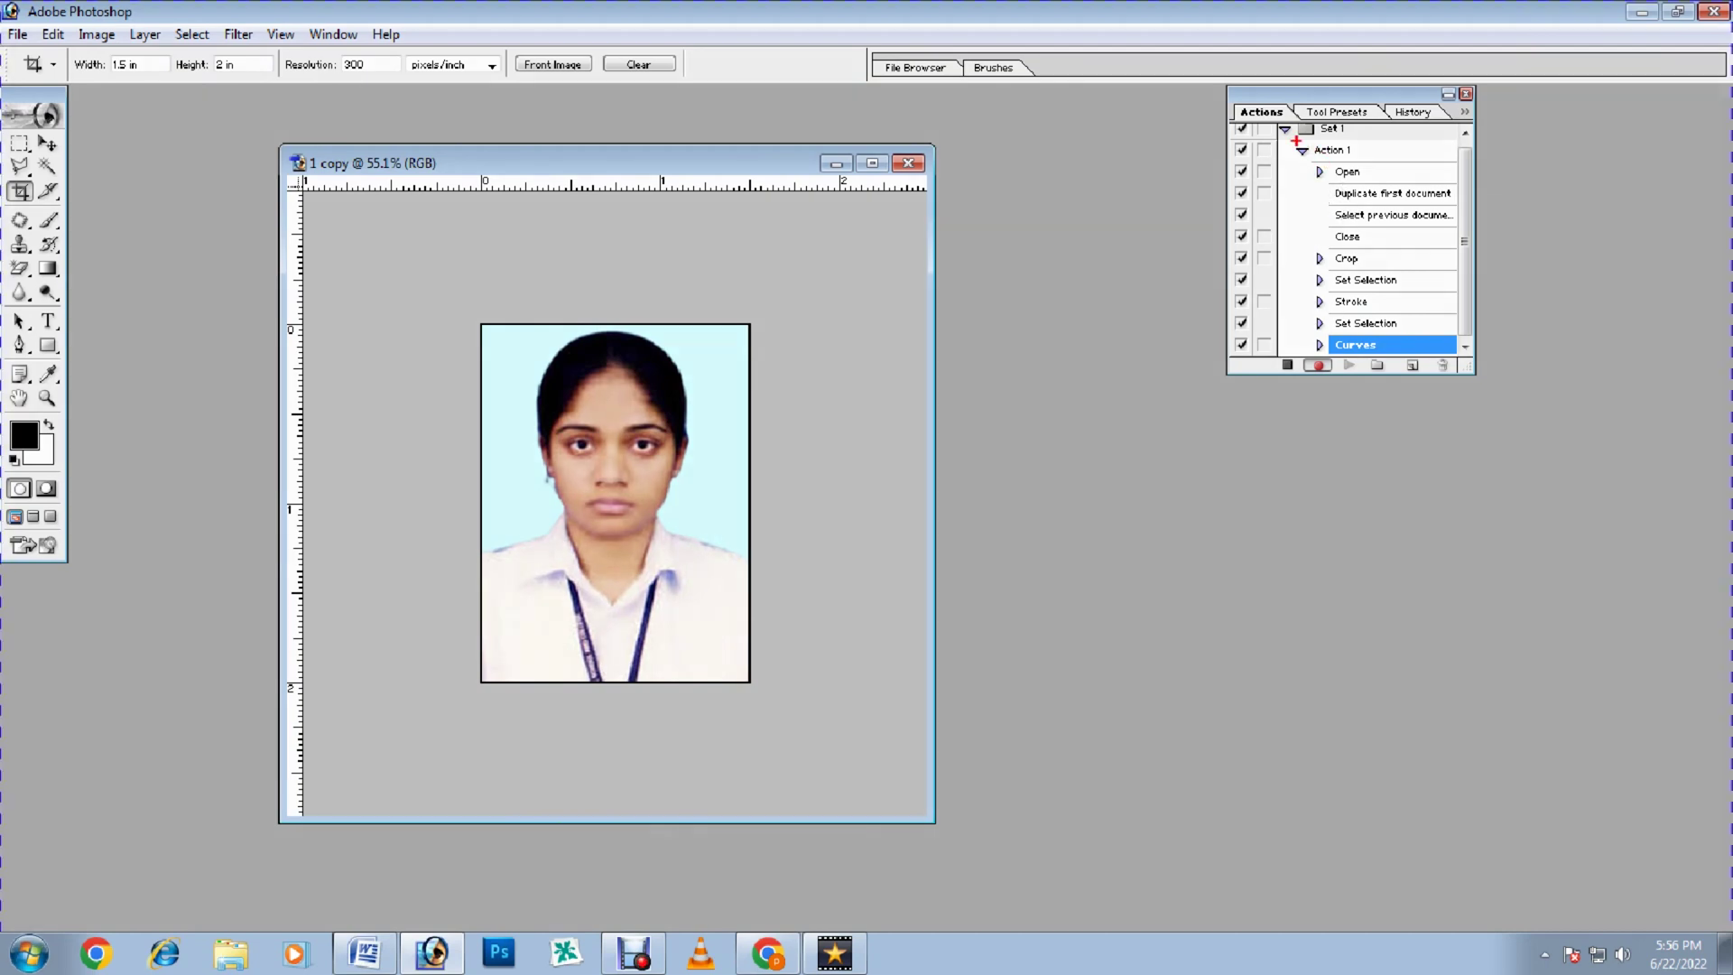
pyautogui.moveTo(1308, 161)
pyautogui.mouseDown()
pyautogui.moveTo(1379, 178)
pyautogui.moveTo(1390, 245)
pyautogui.moveTo(1457, 245)
pyautogui.mouseUp()
pyautogui.moveTo(1312, 252)
pyautogui.mouseDown()
pyautogui.moveTo(1380, 265)
pyautogui.moveTo(1356, 289)
pyautogui.moveTo(1405, 288)
pyautogui.moveTo(1378, 310)
pyautogui.moveTo(1390, 333)
pyautogui.mouseUp()
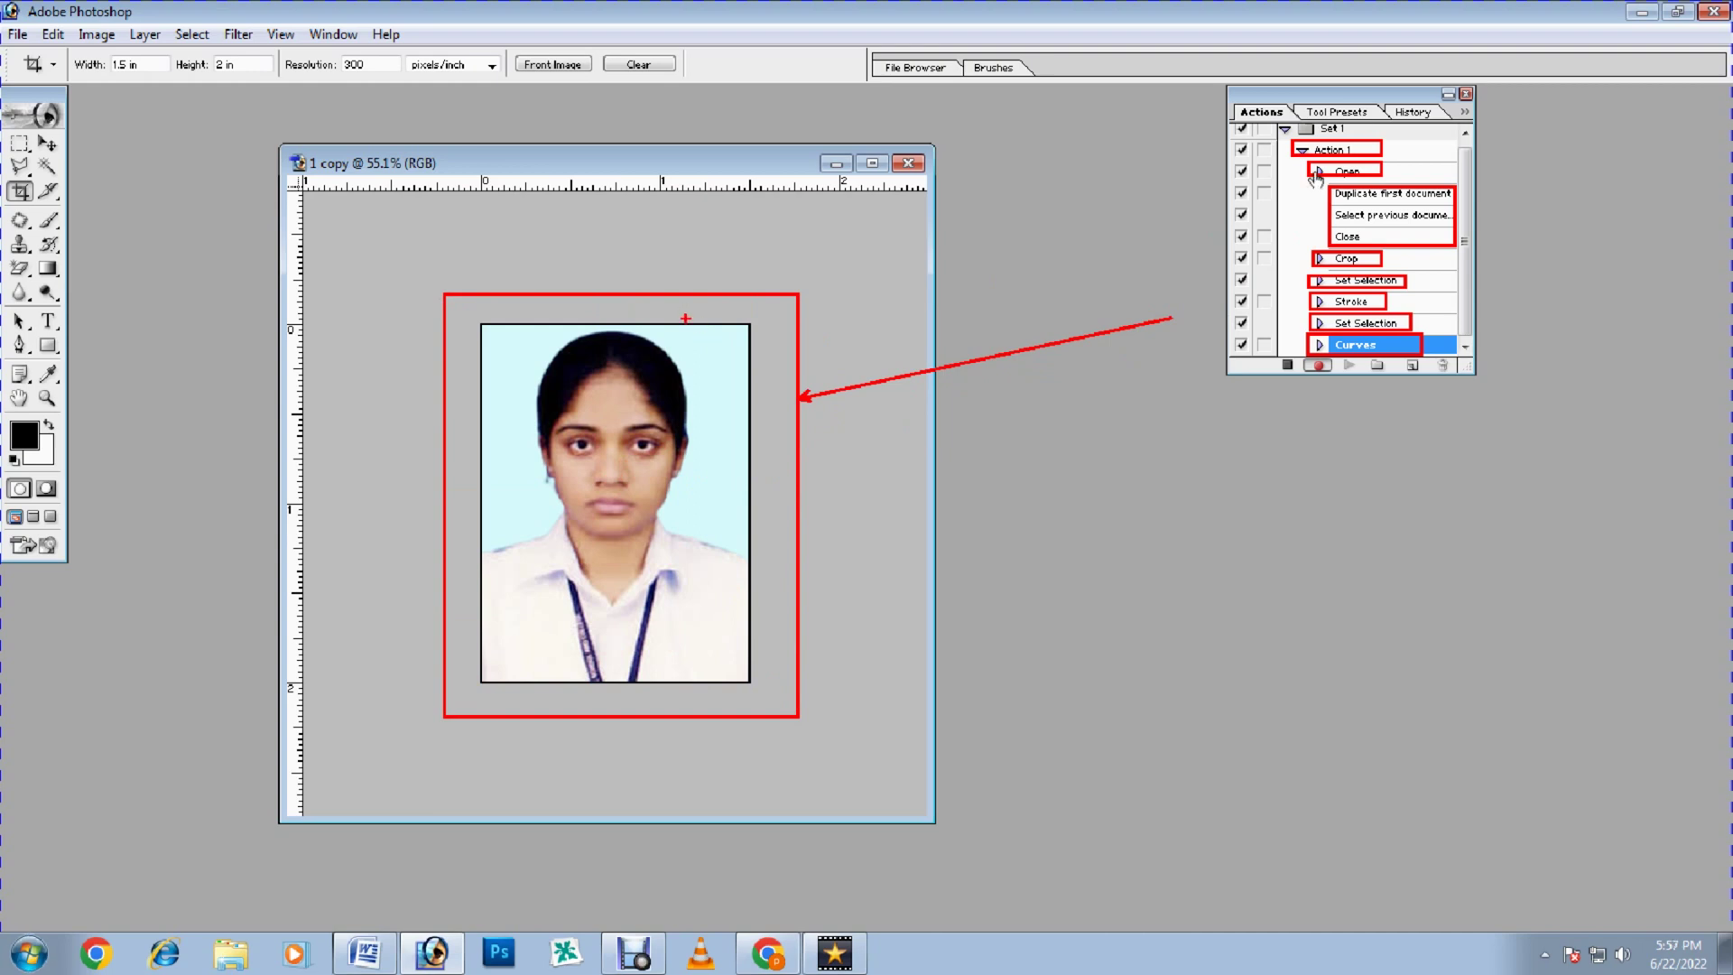
# - Save the photo as the JPEG "1 copy" in the Final Photo folder on the Desktop, and close it
pyautogui.click(17, 35)
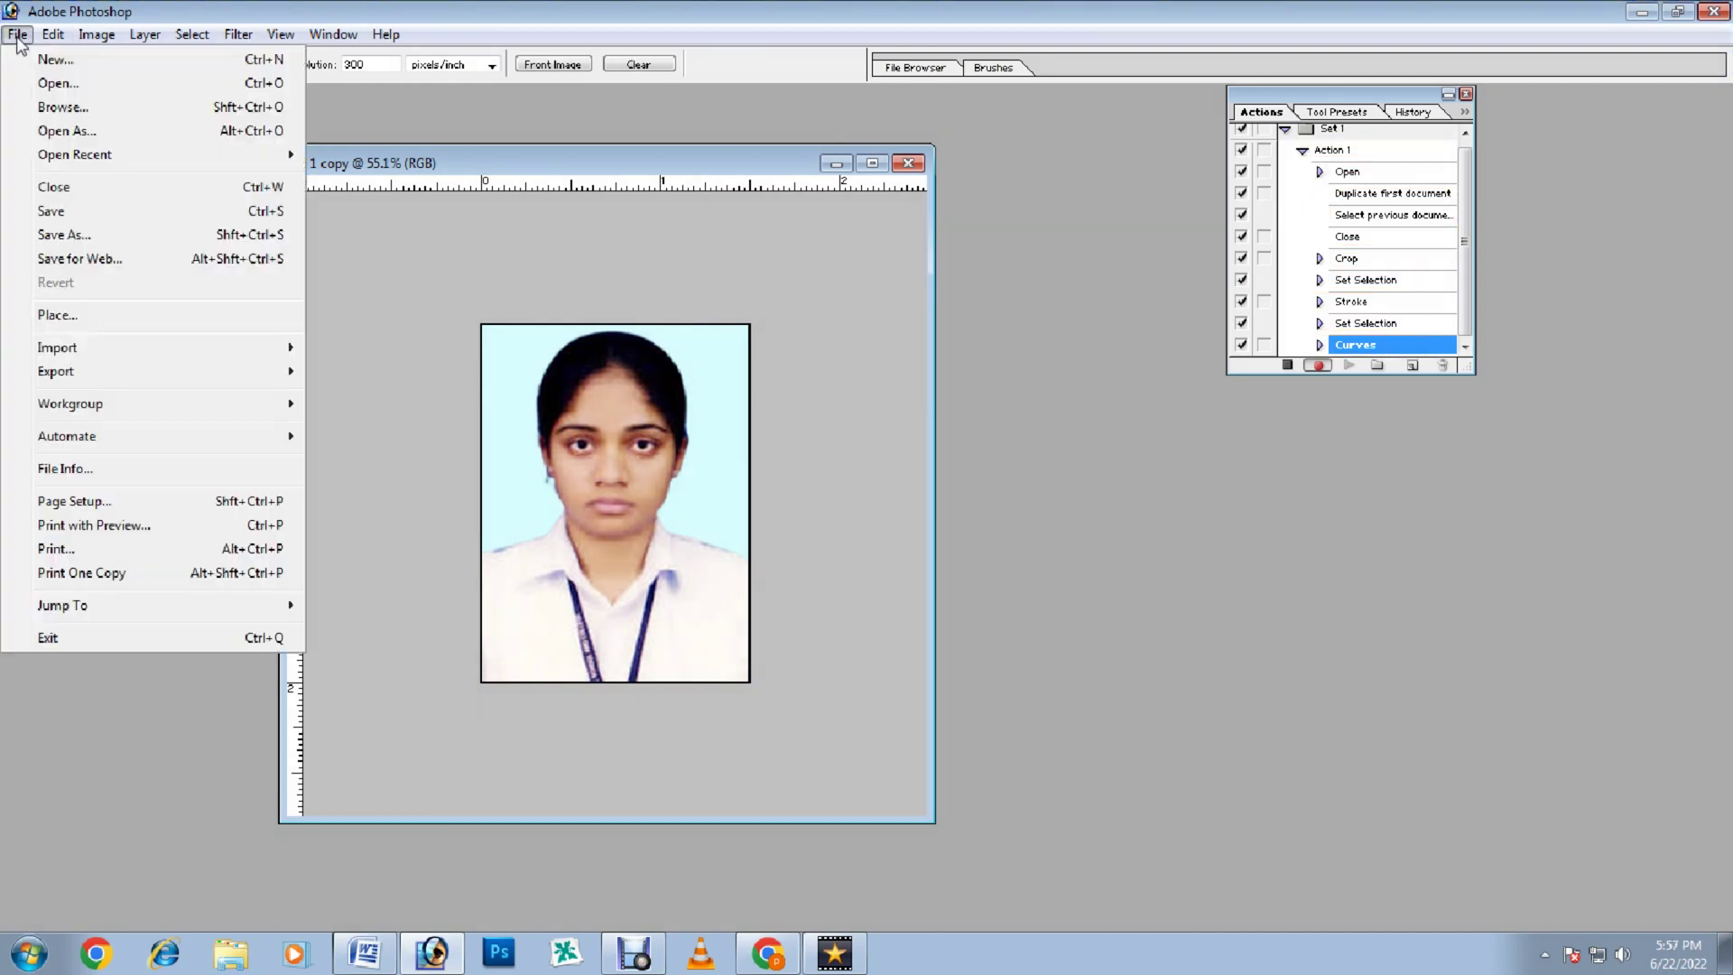
pyautogui.click(64, 235)
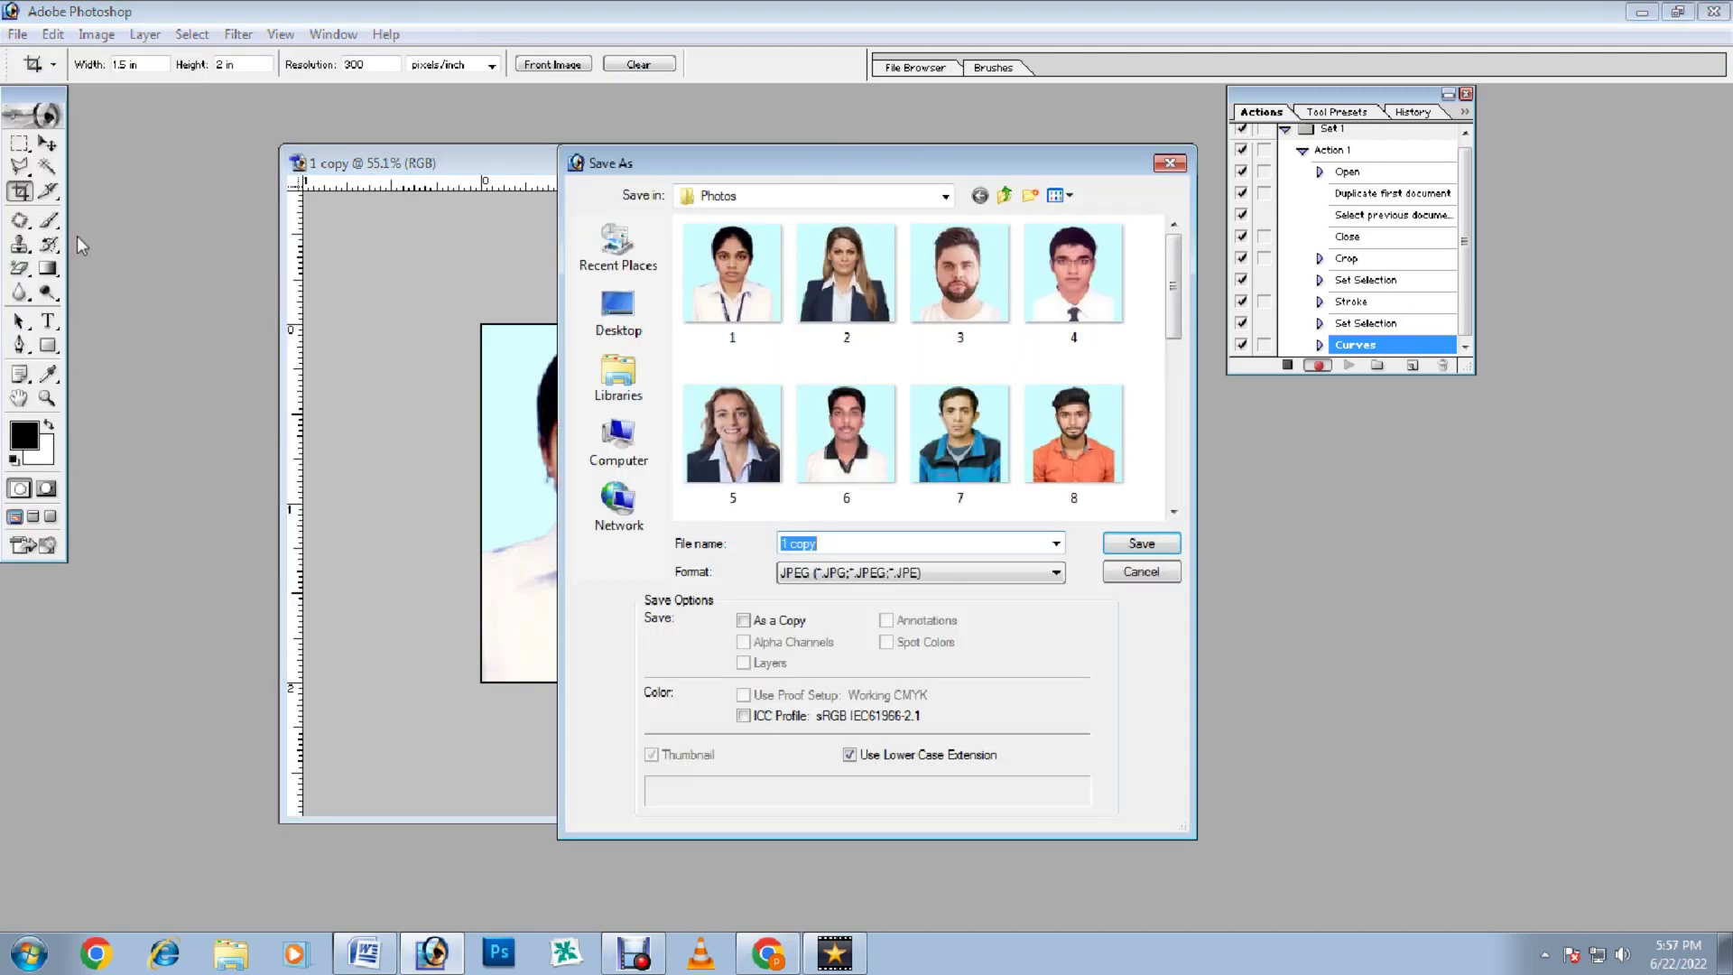
pyautogui.click(630, 320)
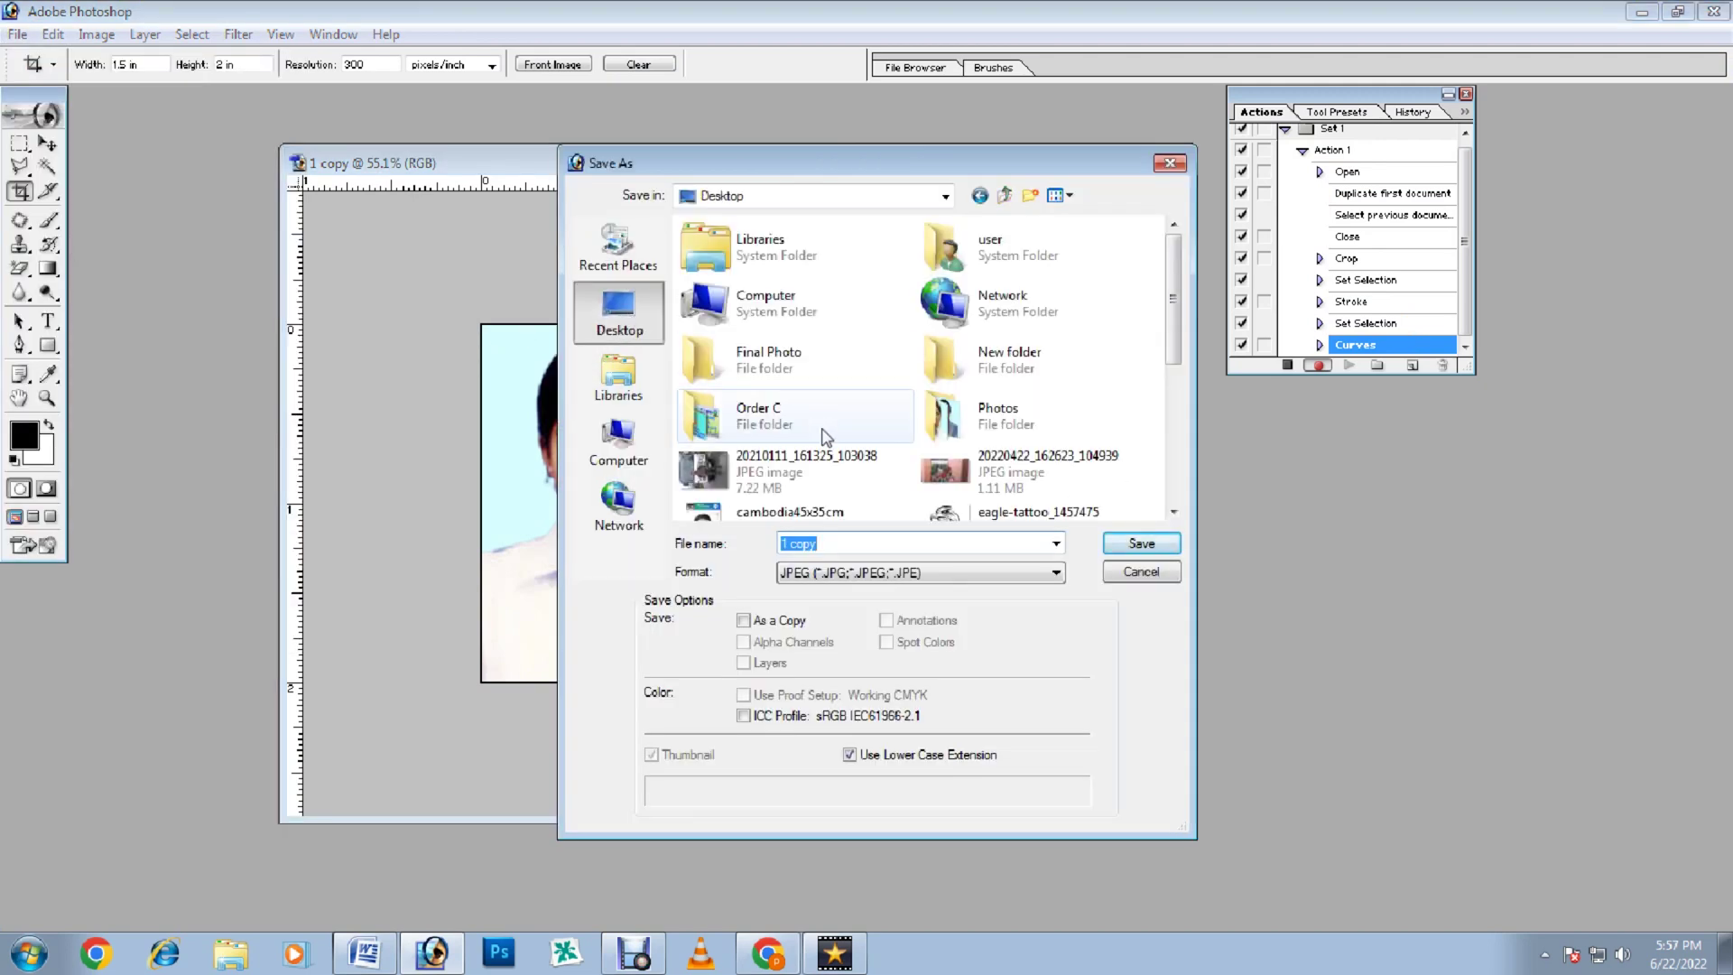
pyautogui.click(774, 361)
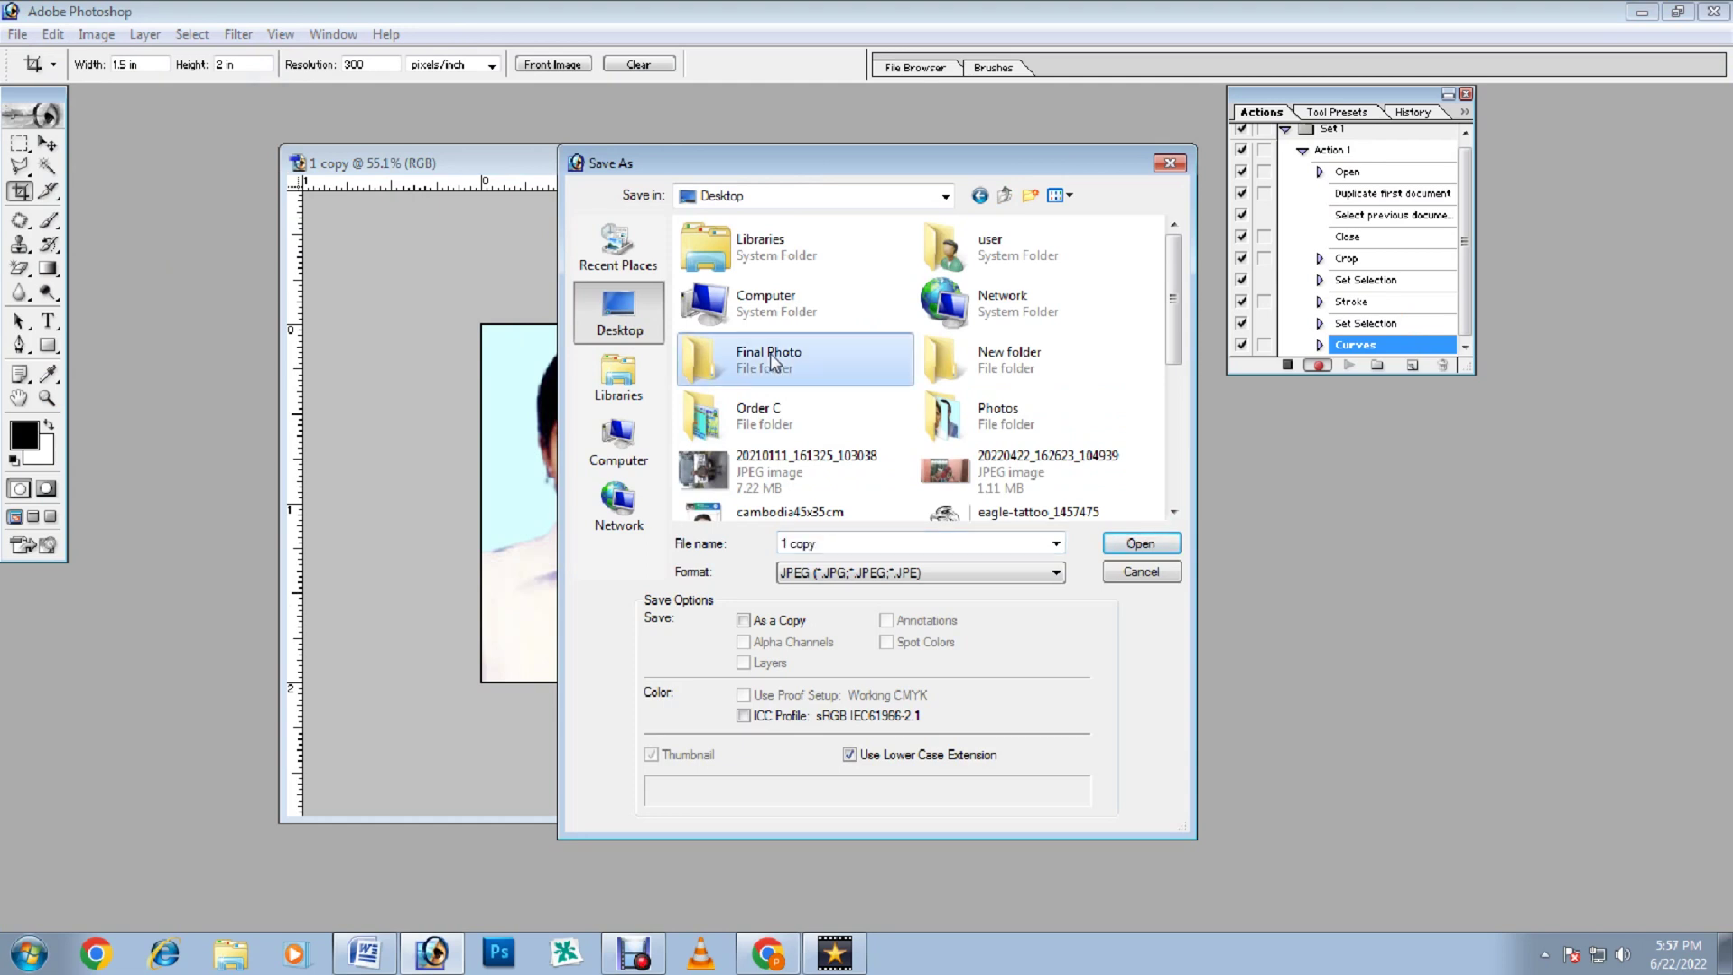
pyautogui.doubleClick(770, 353)
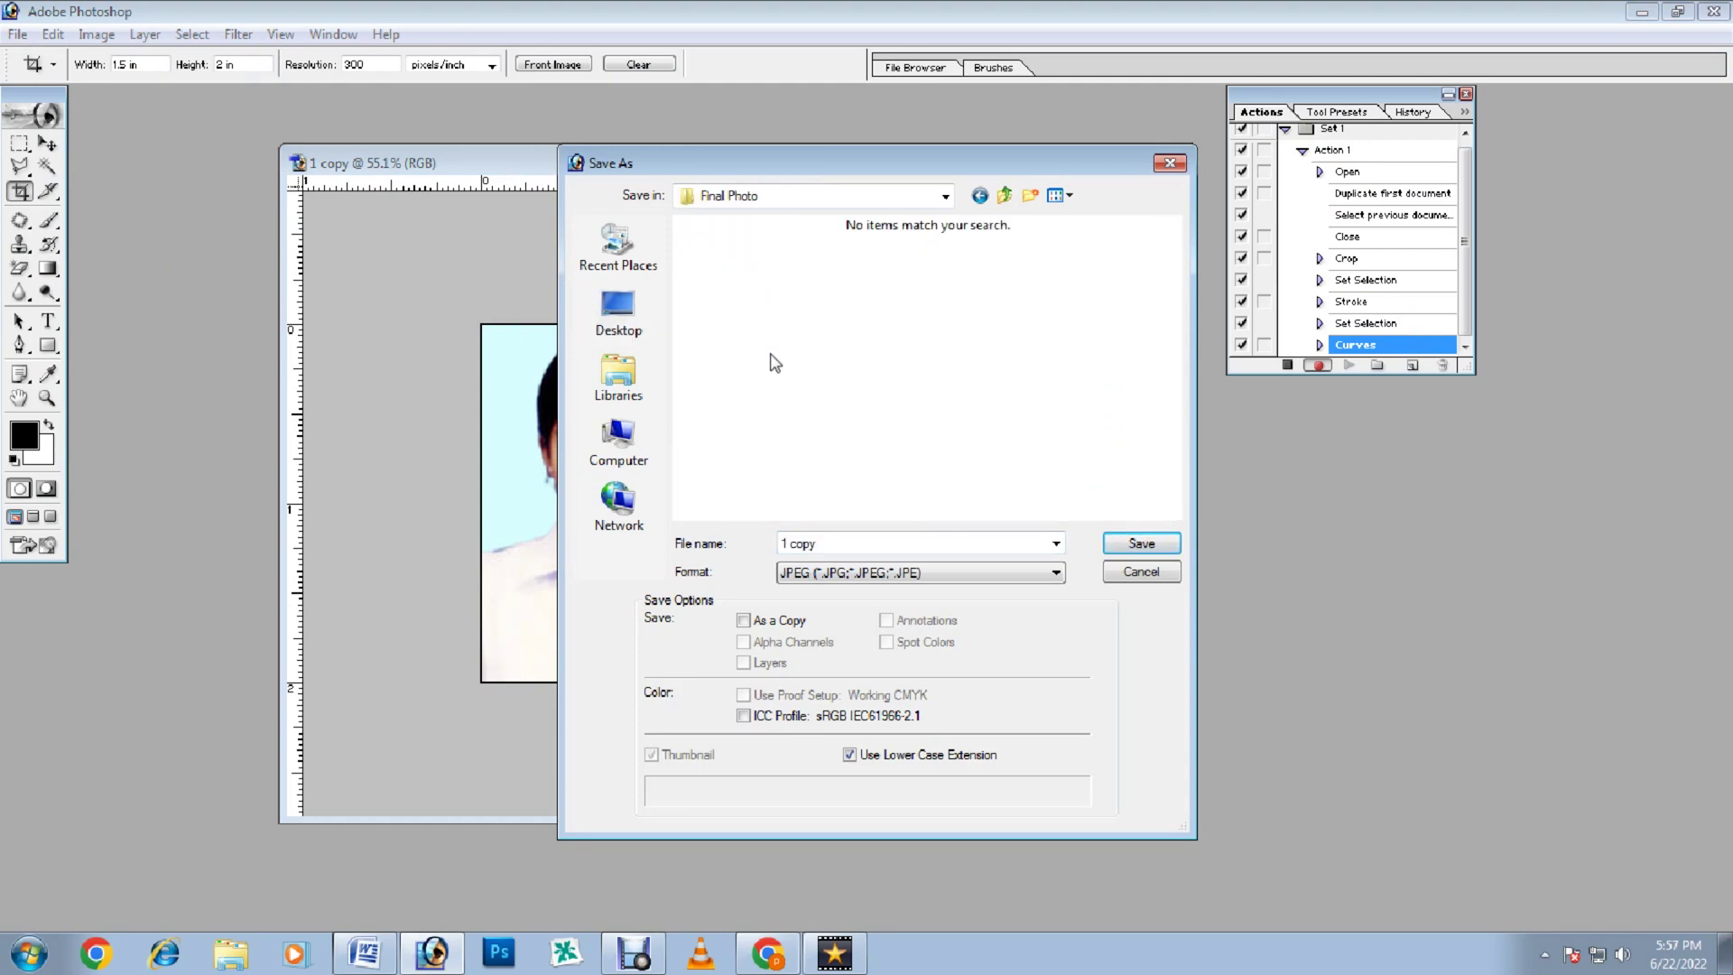
pyautogui.click(1128, 545)
pyautogui.click(1016, 329)
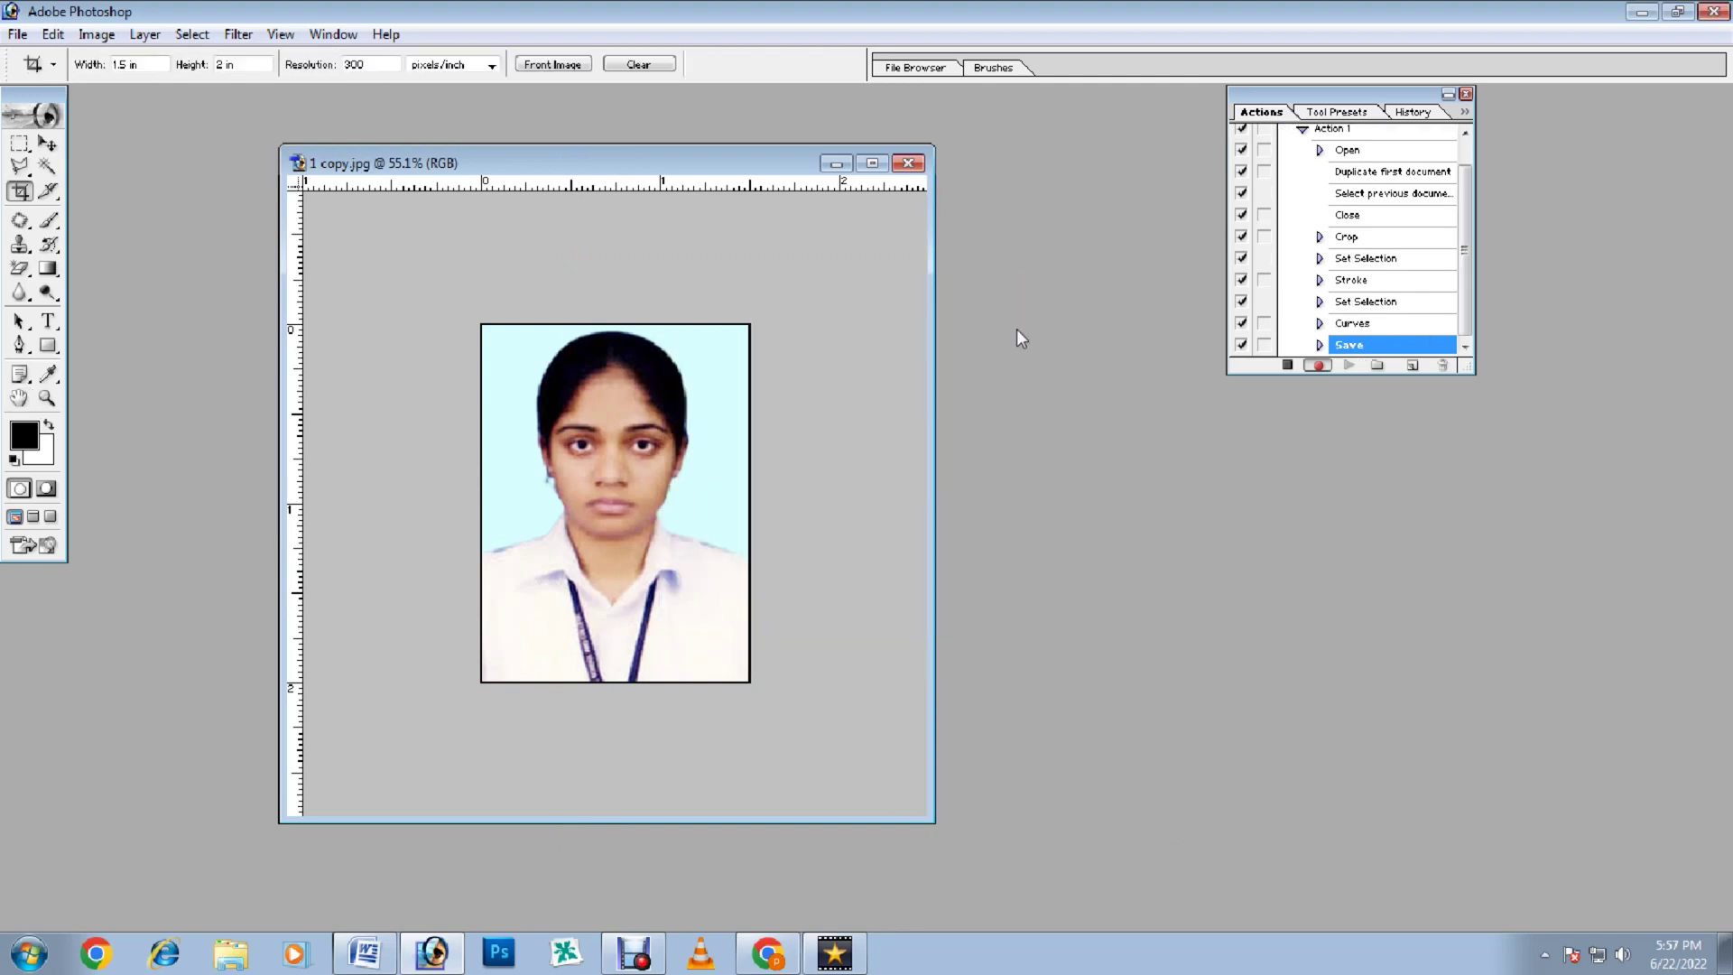
pyautogui.click(908, 164)
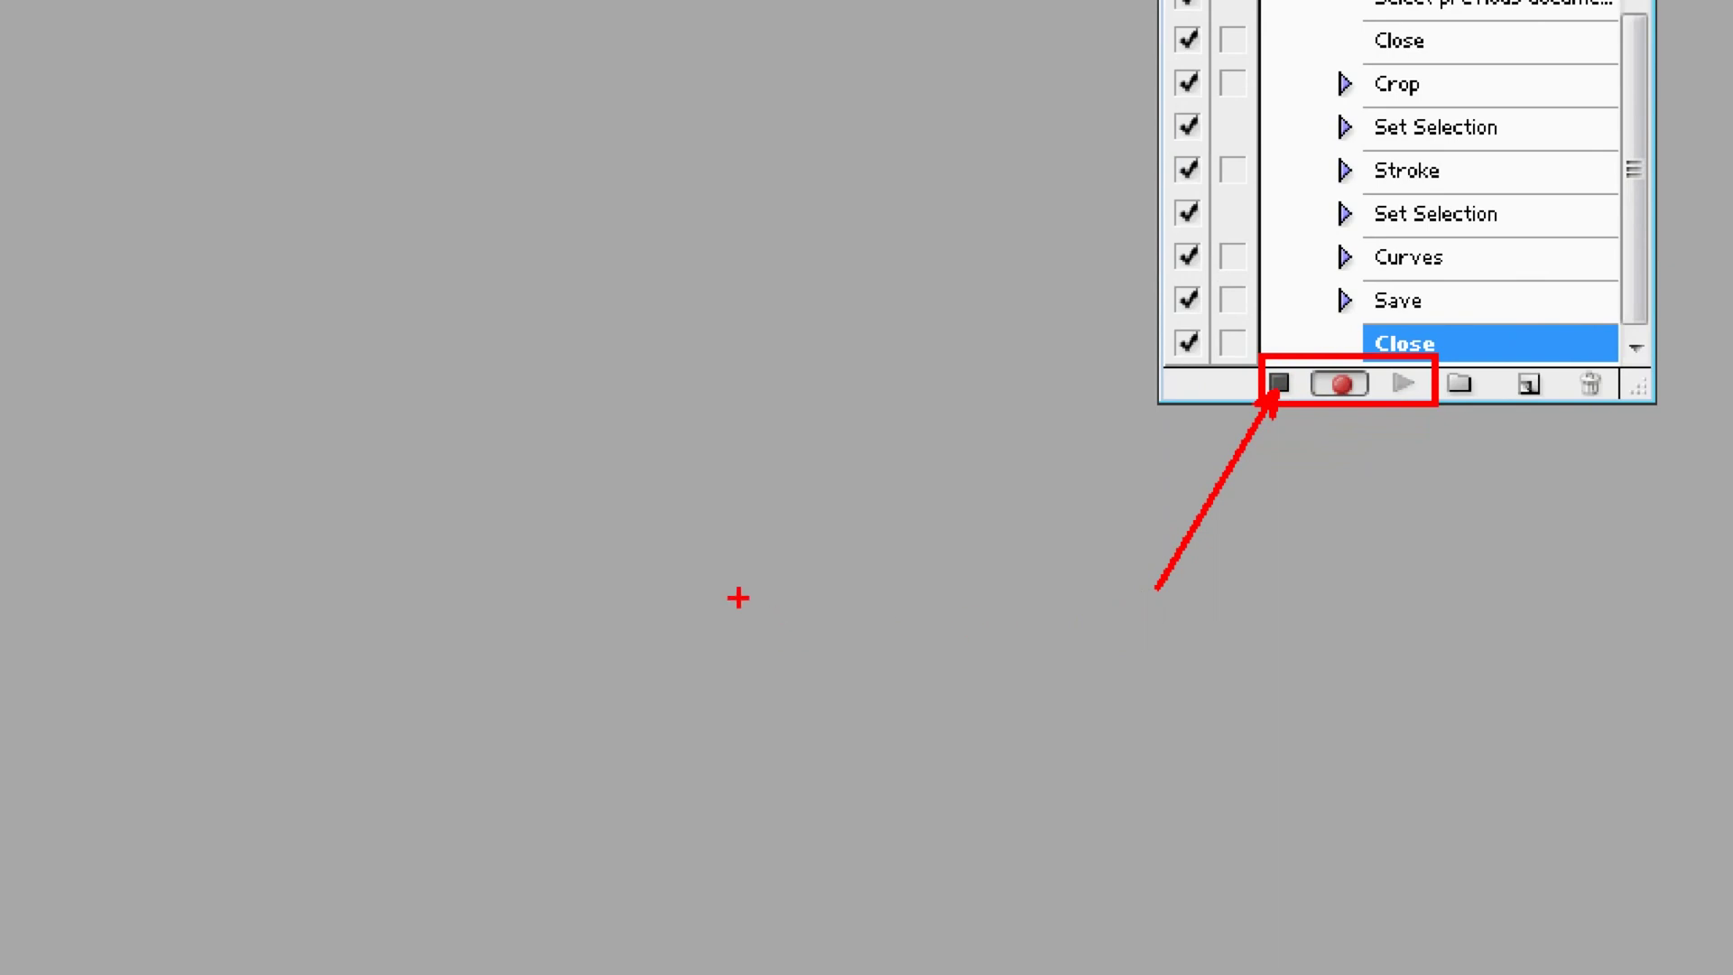
# - Stop recording the action and enlarge the Actions palette enough to show all recorded commands
pyautogui.write('off')
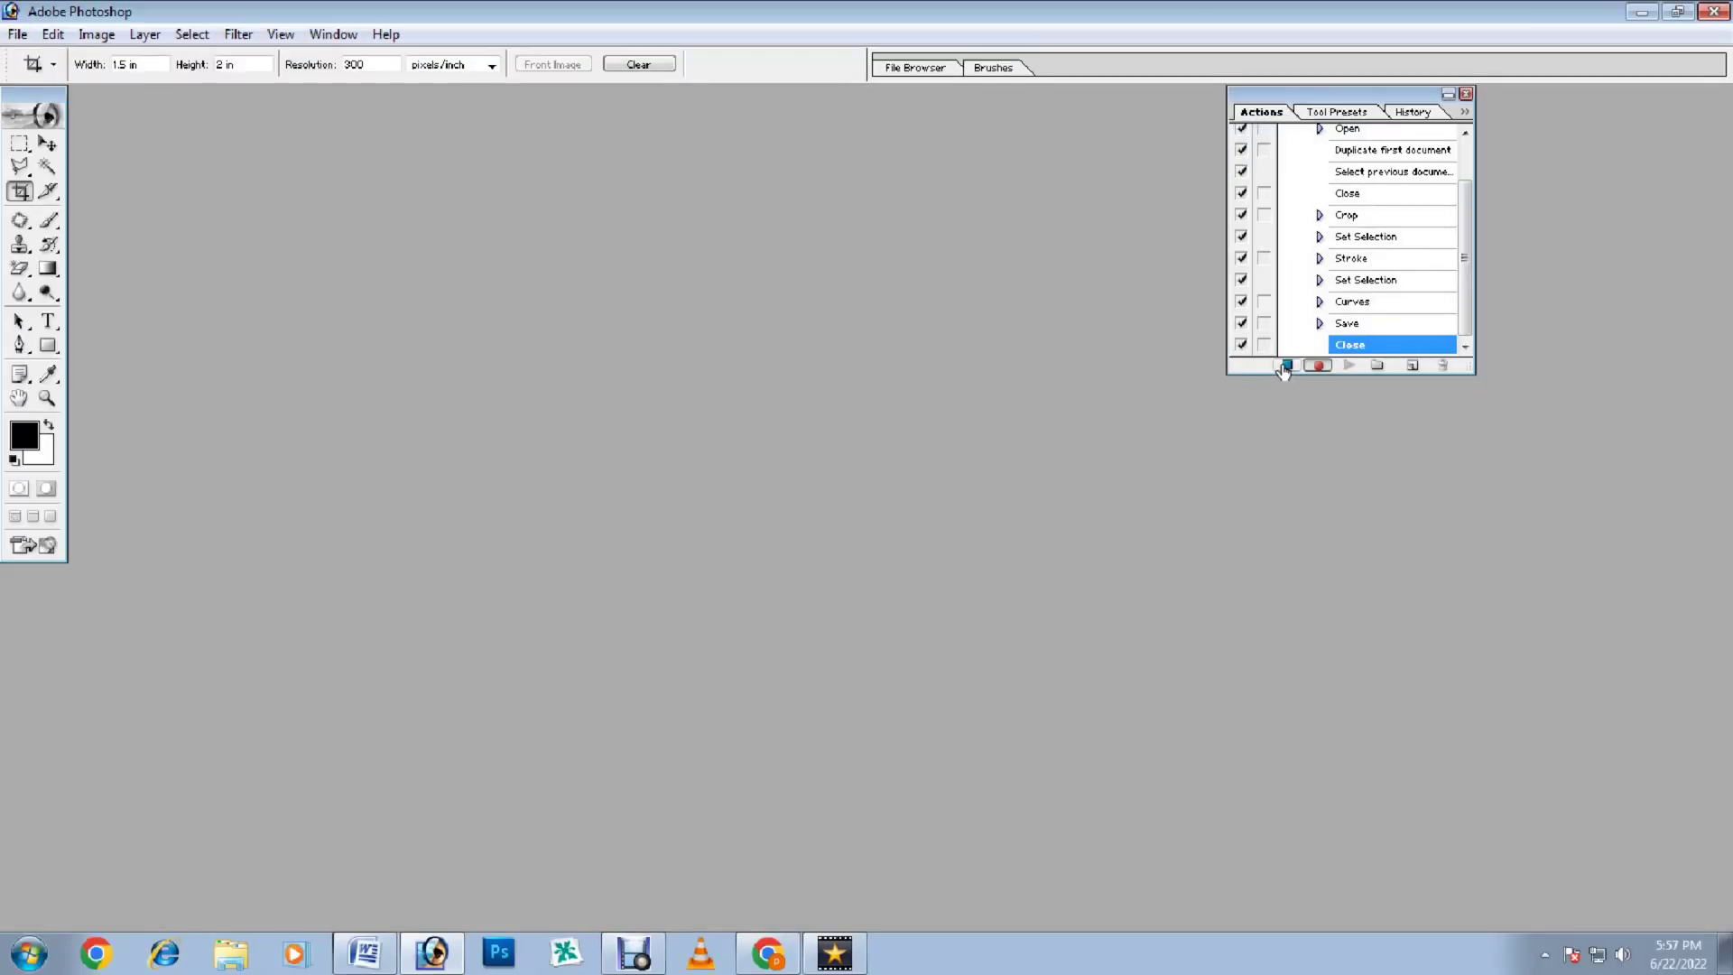
pyautogui.click(1285, 365)
pyautogui.moveTo(1469, 377); pyautogui.dragTo(1529, 488)
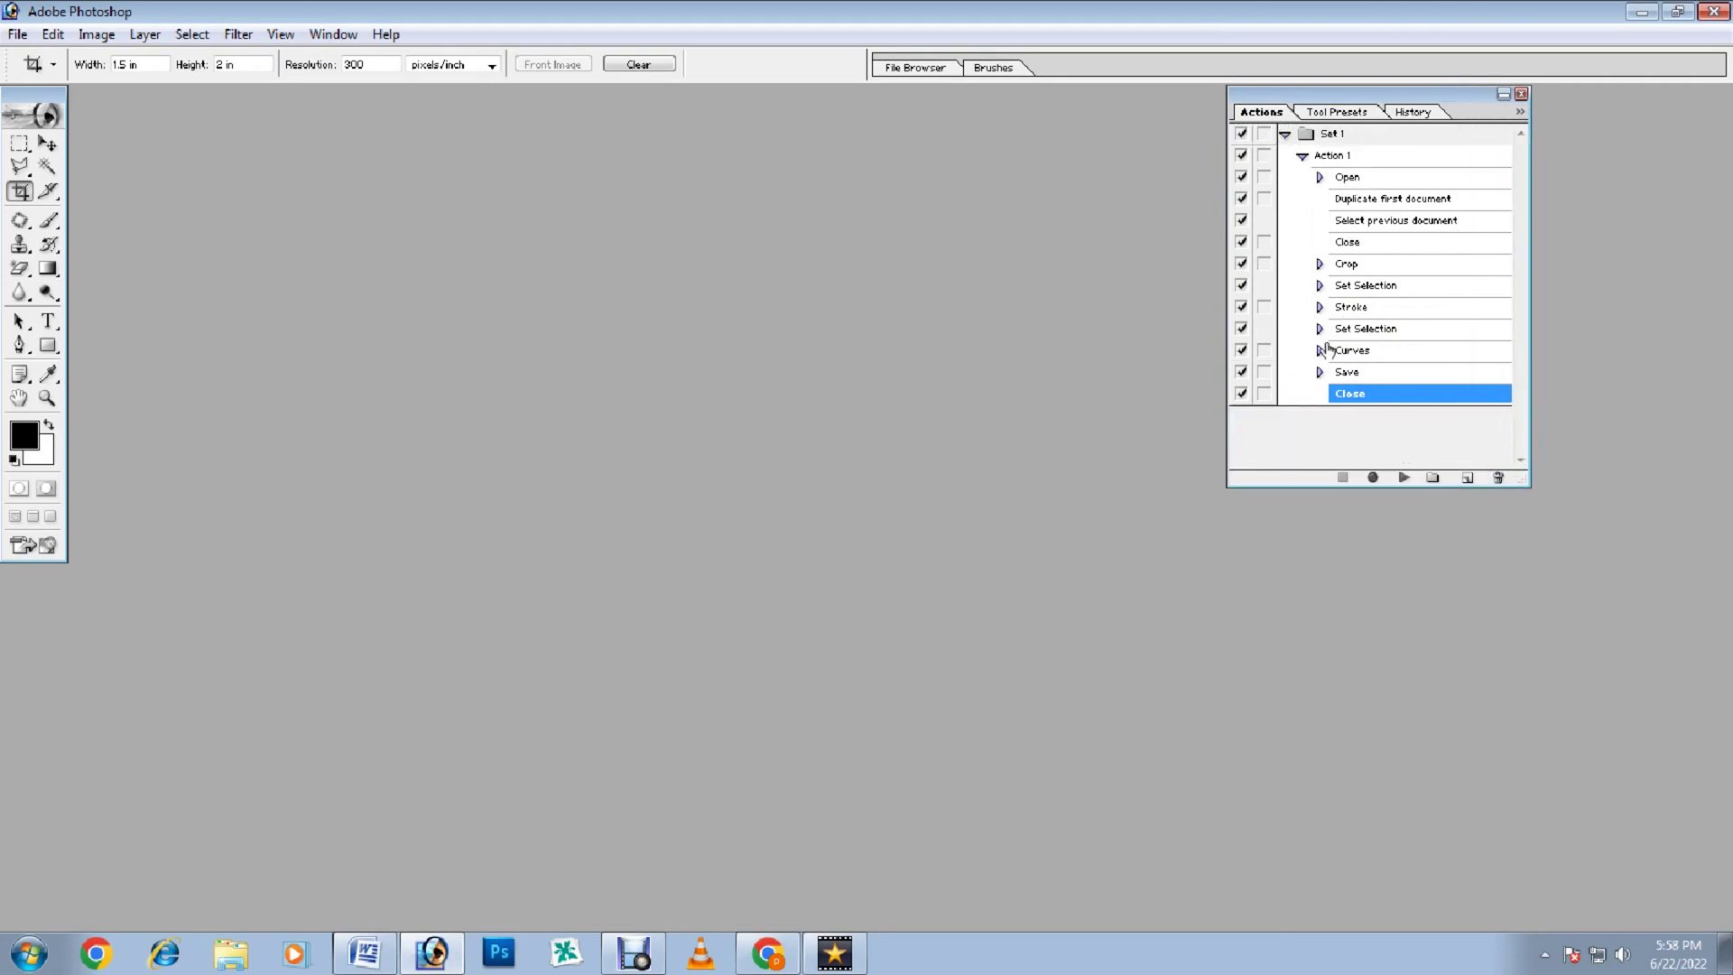
# - Set up a Batch run of Action 1 from Set 1, using the Desktop's Photos folder as the source
pyautogui.click(17, 36)
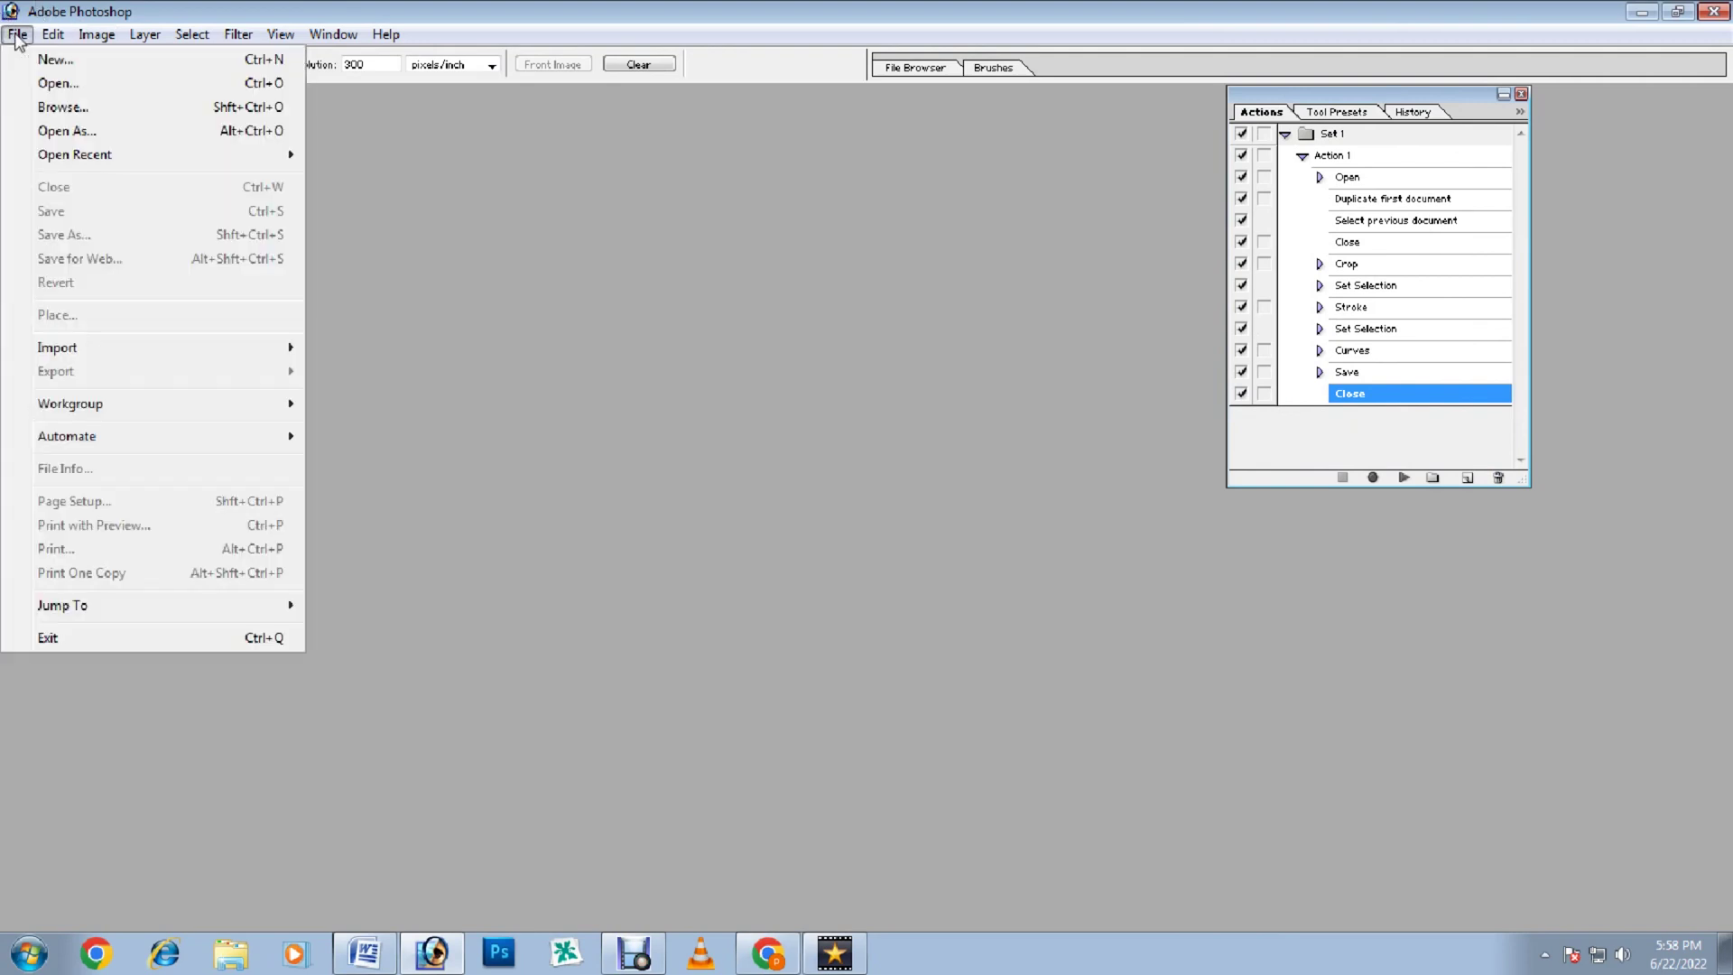
pyautogui.moveTo(112, 439)
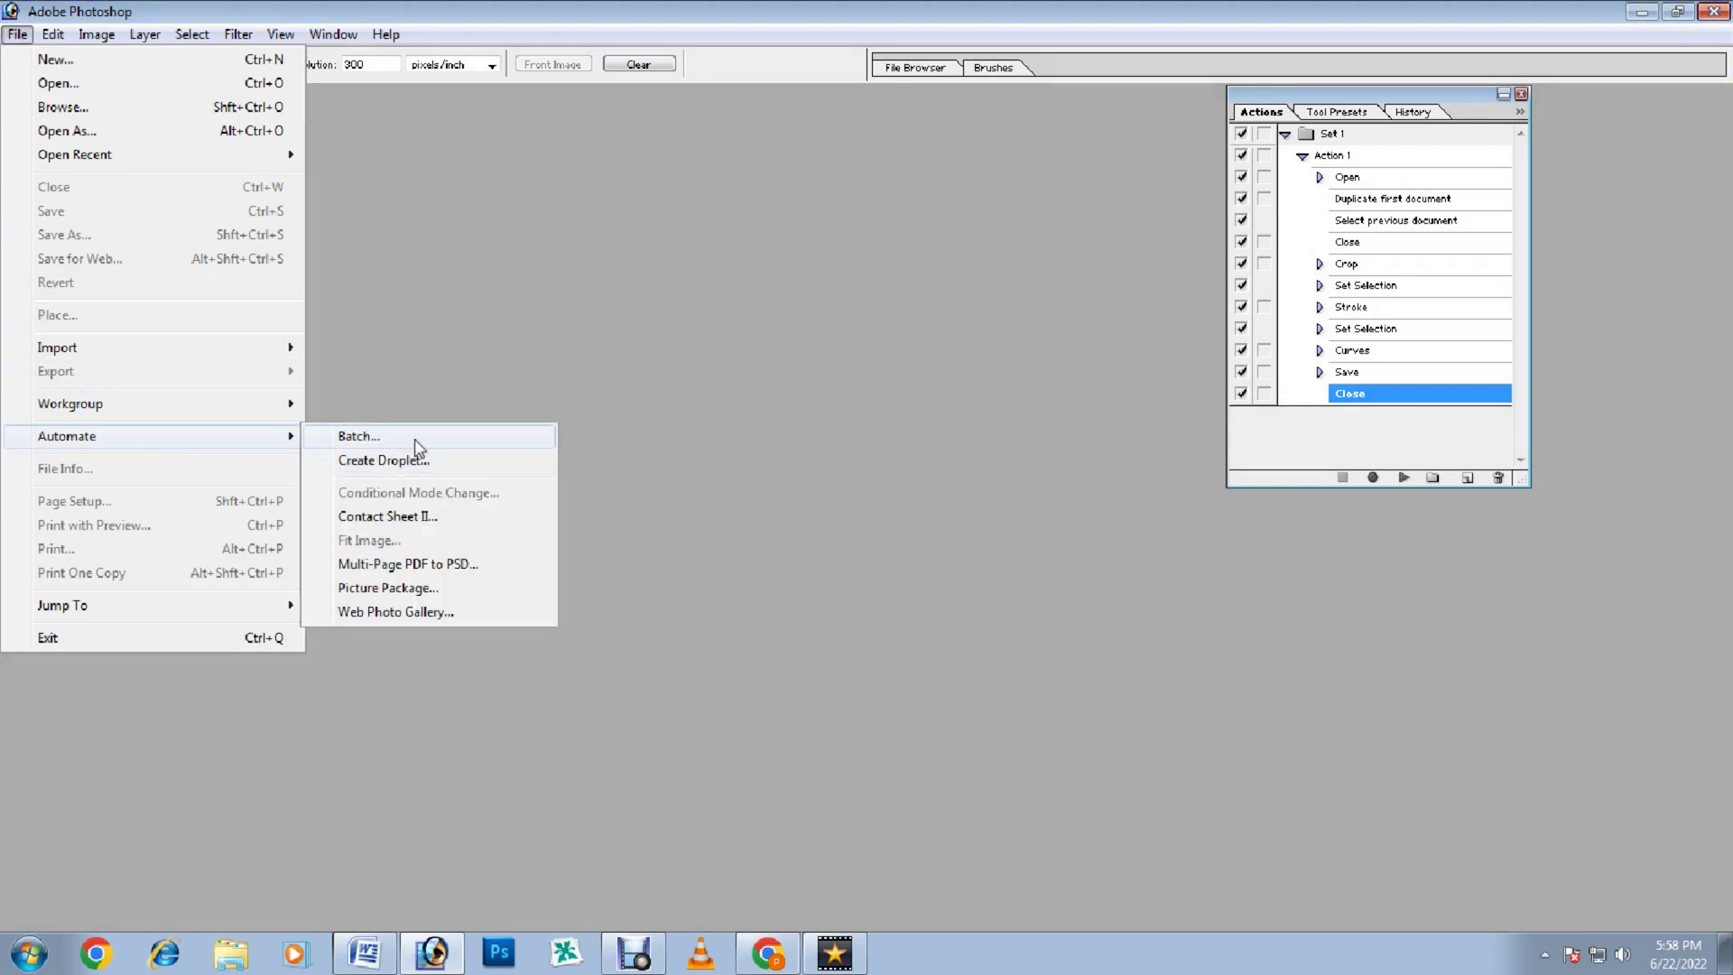
pyautogui.press('Print')
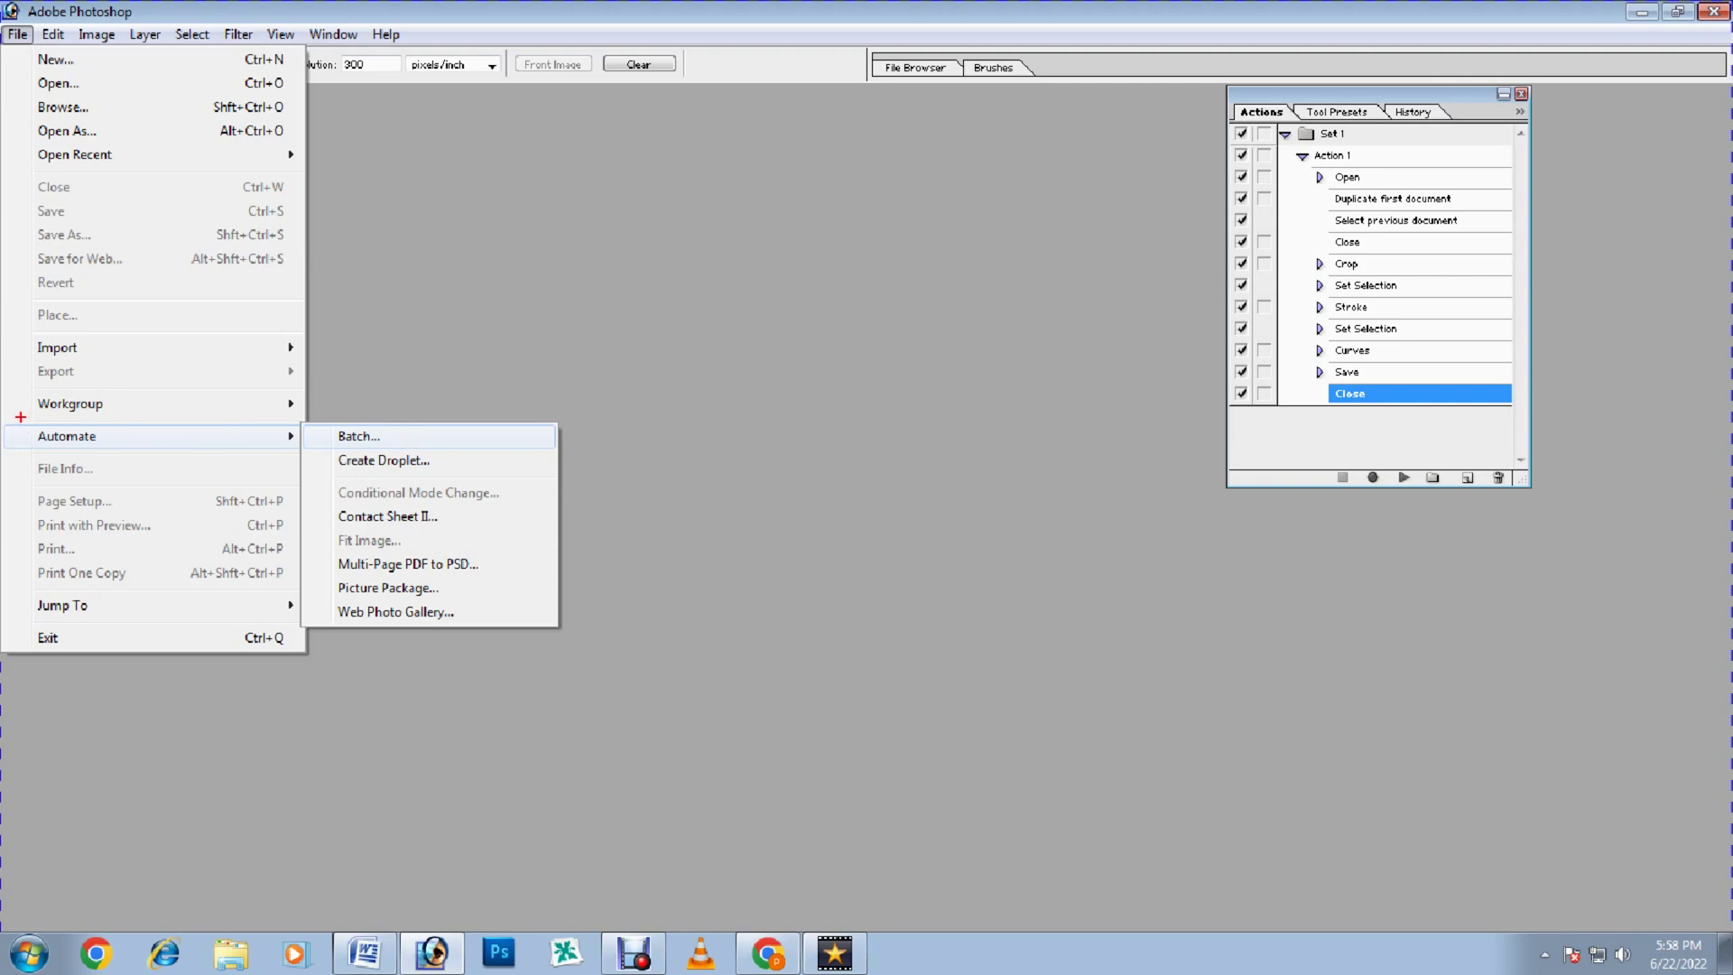
pyautogui.moveTo(20, 417)
pyautogui.mouseDown()
pyautogui.moveTo(119, 450)
pyautogui.moveTo(507, 449)
pyautogui.mouseUp()
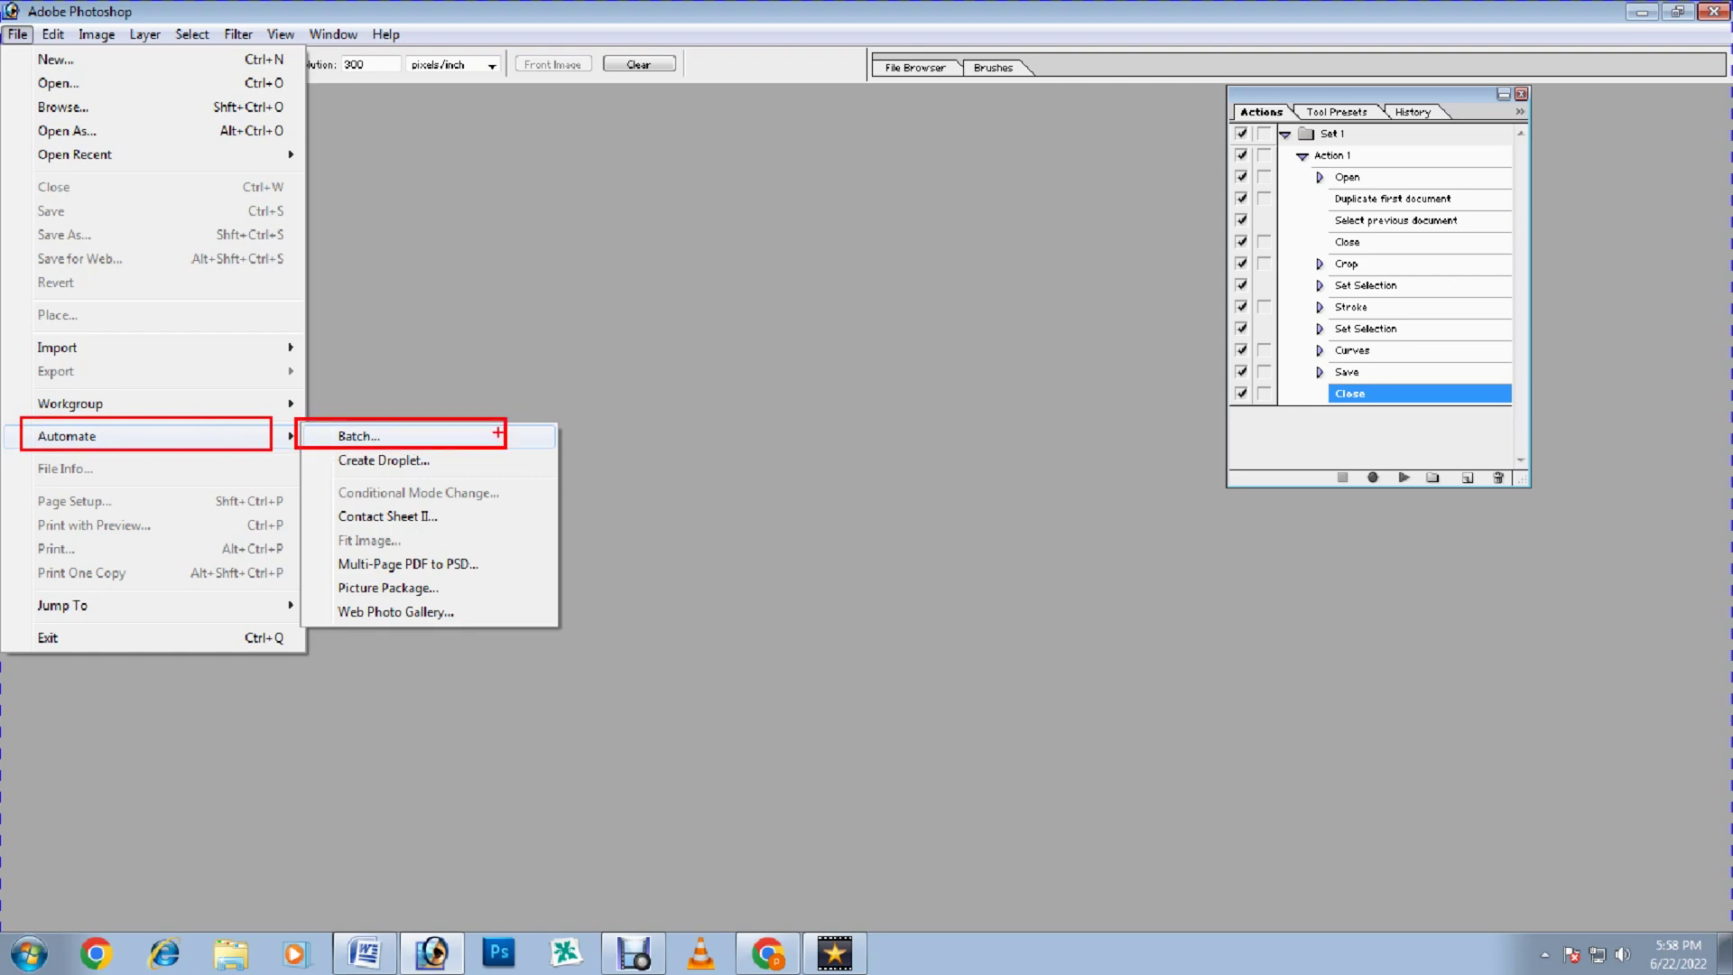
pyautogui.press('Escape')
pyautogui.click(365, 435)
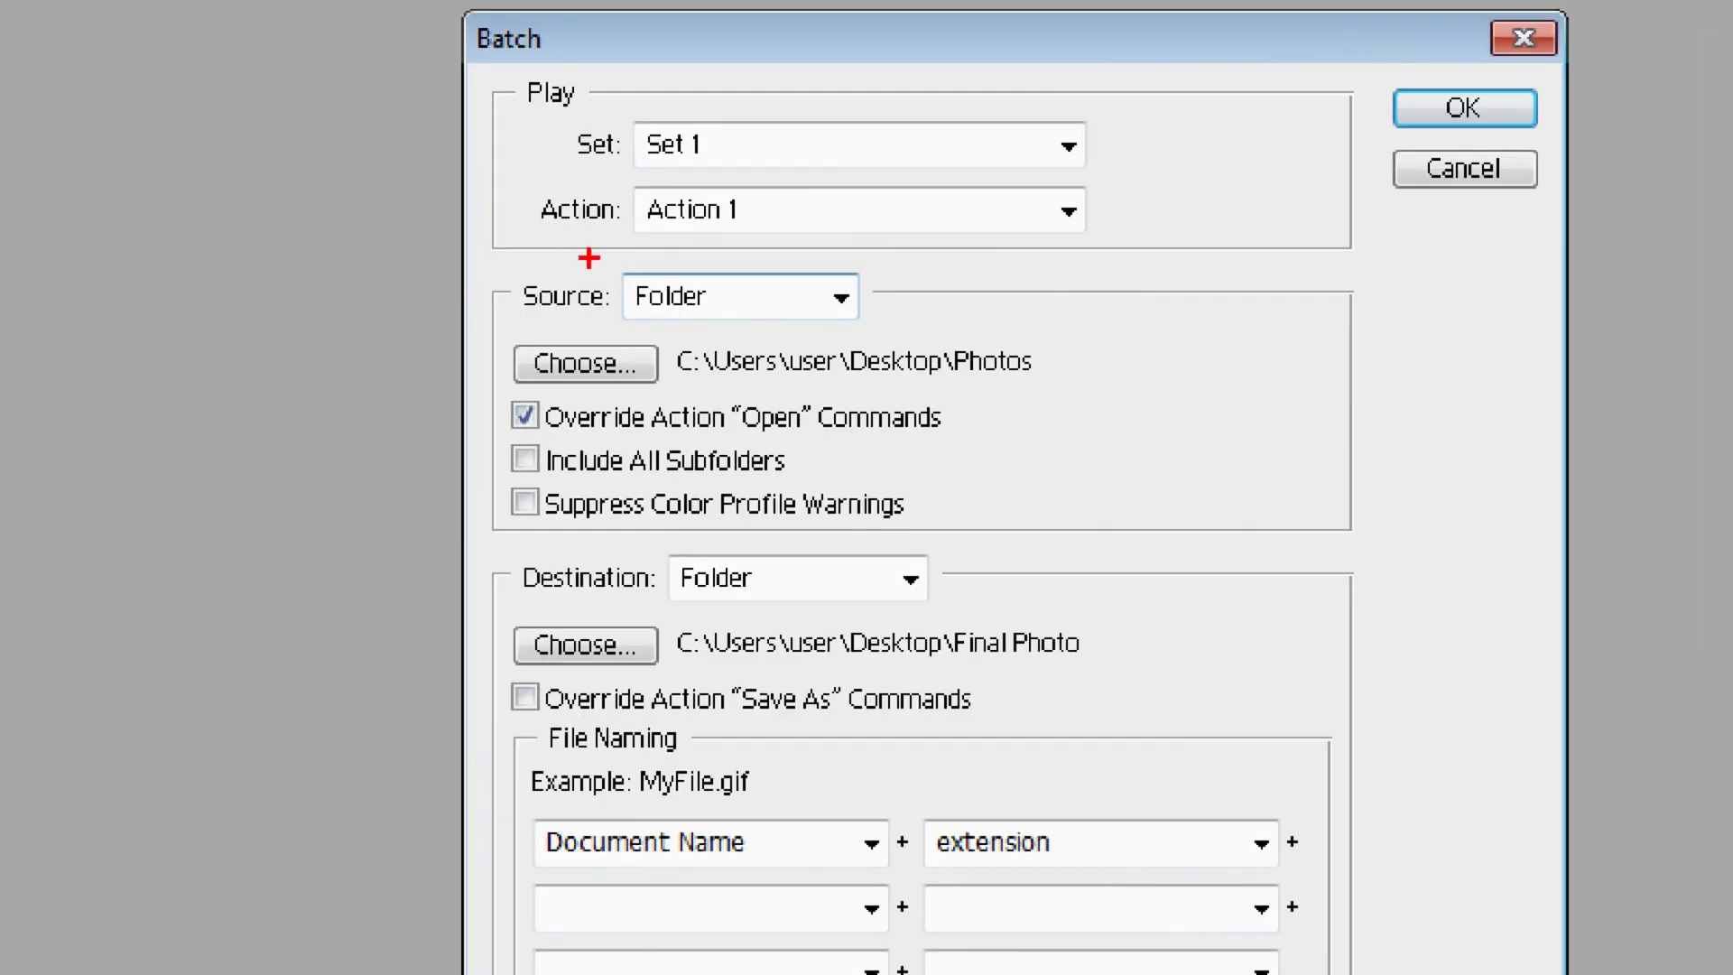
pyautogui.moveTo(666, 288)
pyautogui.mouseDown()
pyautogui.moveTo(698, 332)
pyautogui.moveTo(953, 320)
pyautogui.mouseUp()
pyautogui.moveTo(658, 545)
pyautogui.mouseDown()
pyautogui.moveTo(682, 596)
pyautogui.moveTo(1023, 607)
pyautogui.mouseUp()
pyautogui.moveTo(497, 605)
pyautogui.mouseDown()
pyautogui.moveTo(541, 654)
pyautogui.moveTo(709, 677)
pyautogui.mouseUp()
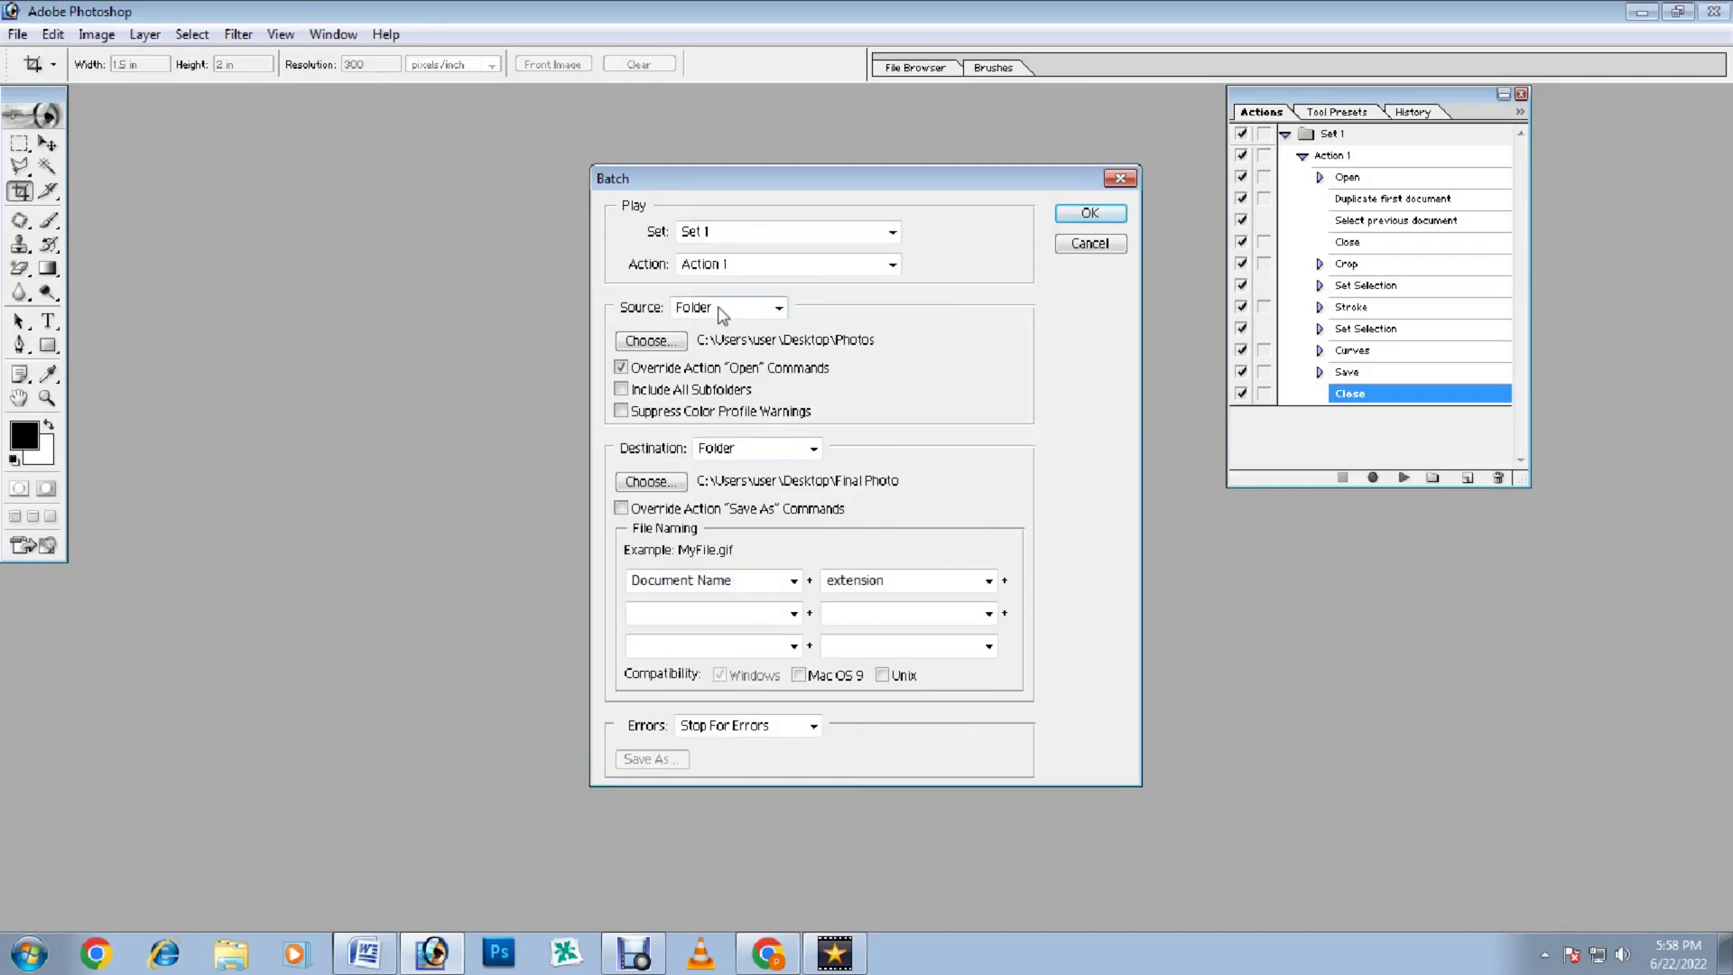
pyautogui.click(832, 302)
pyautogui.click(775, 308)
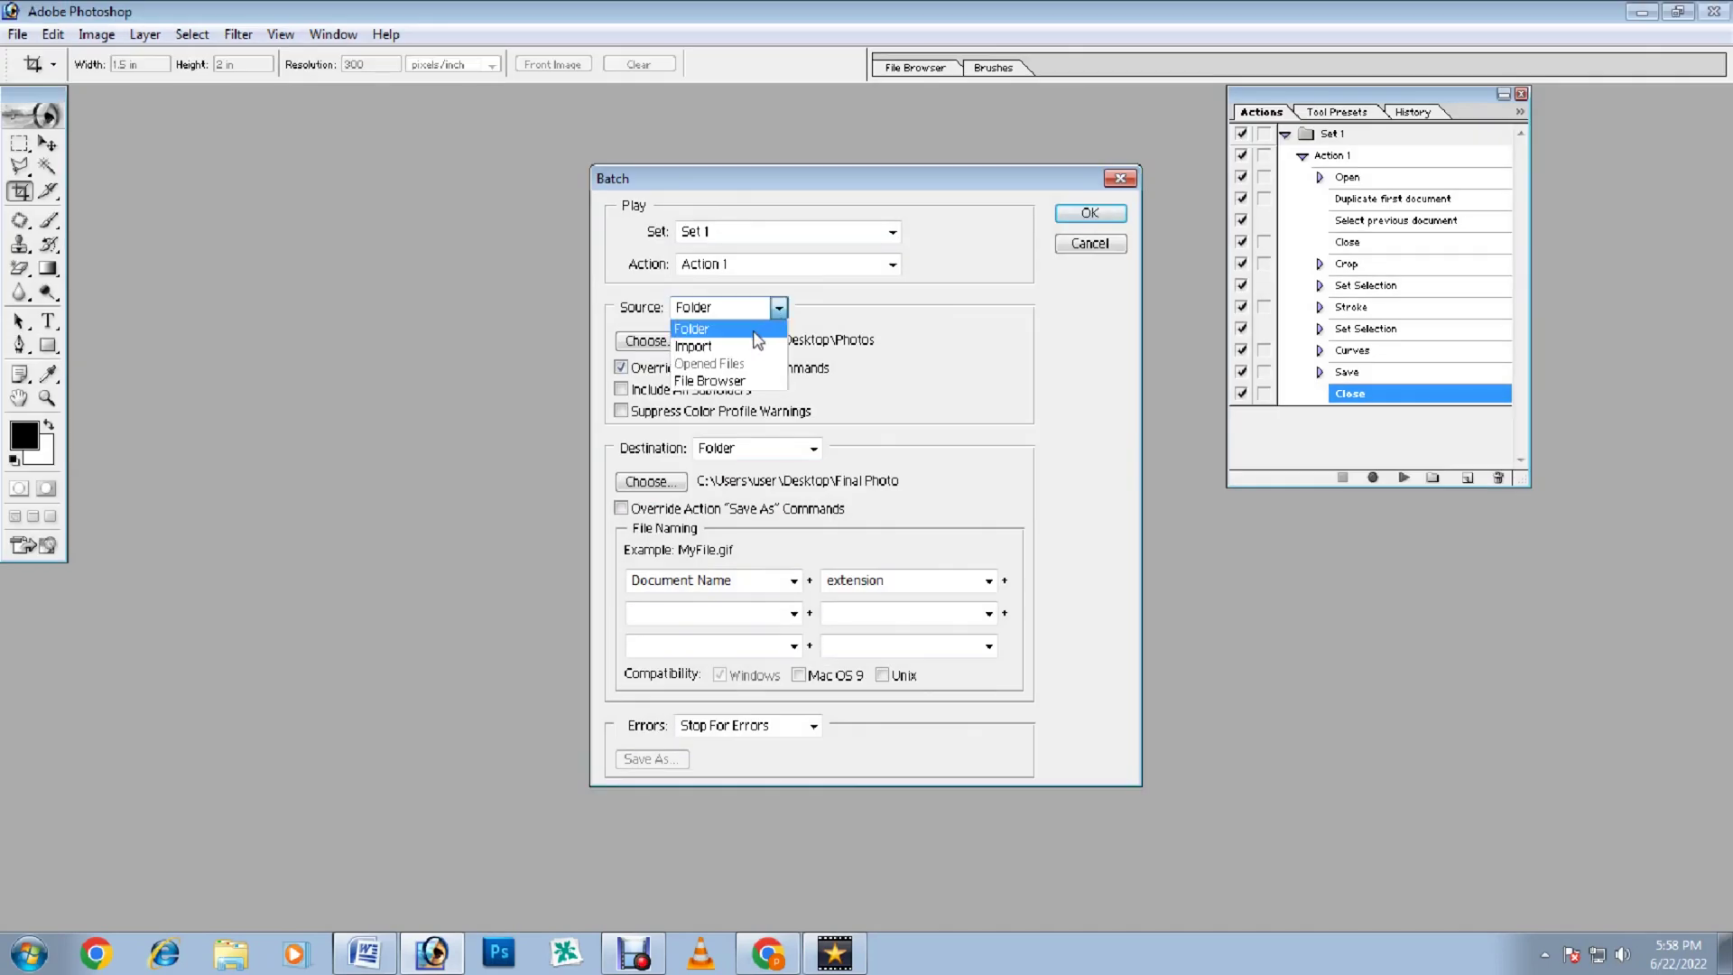
pyautogui.click(756, 328)
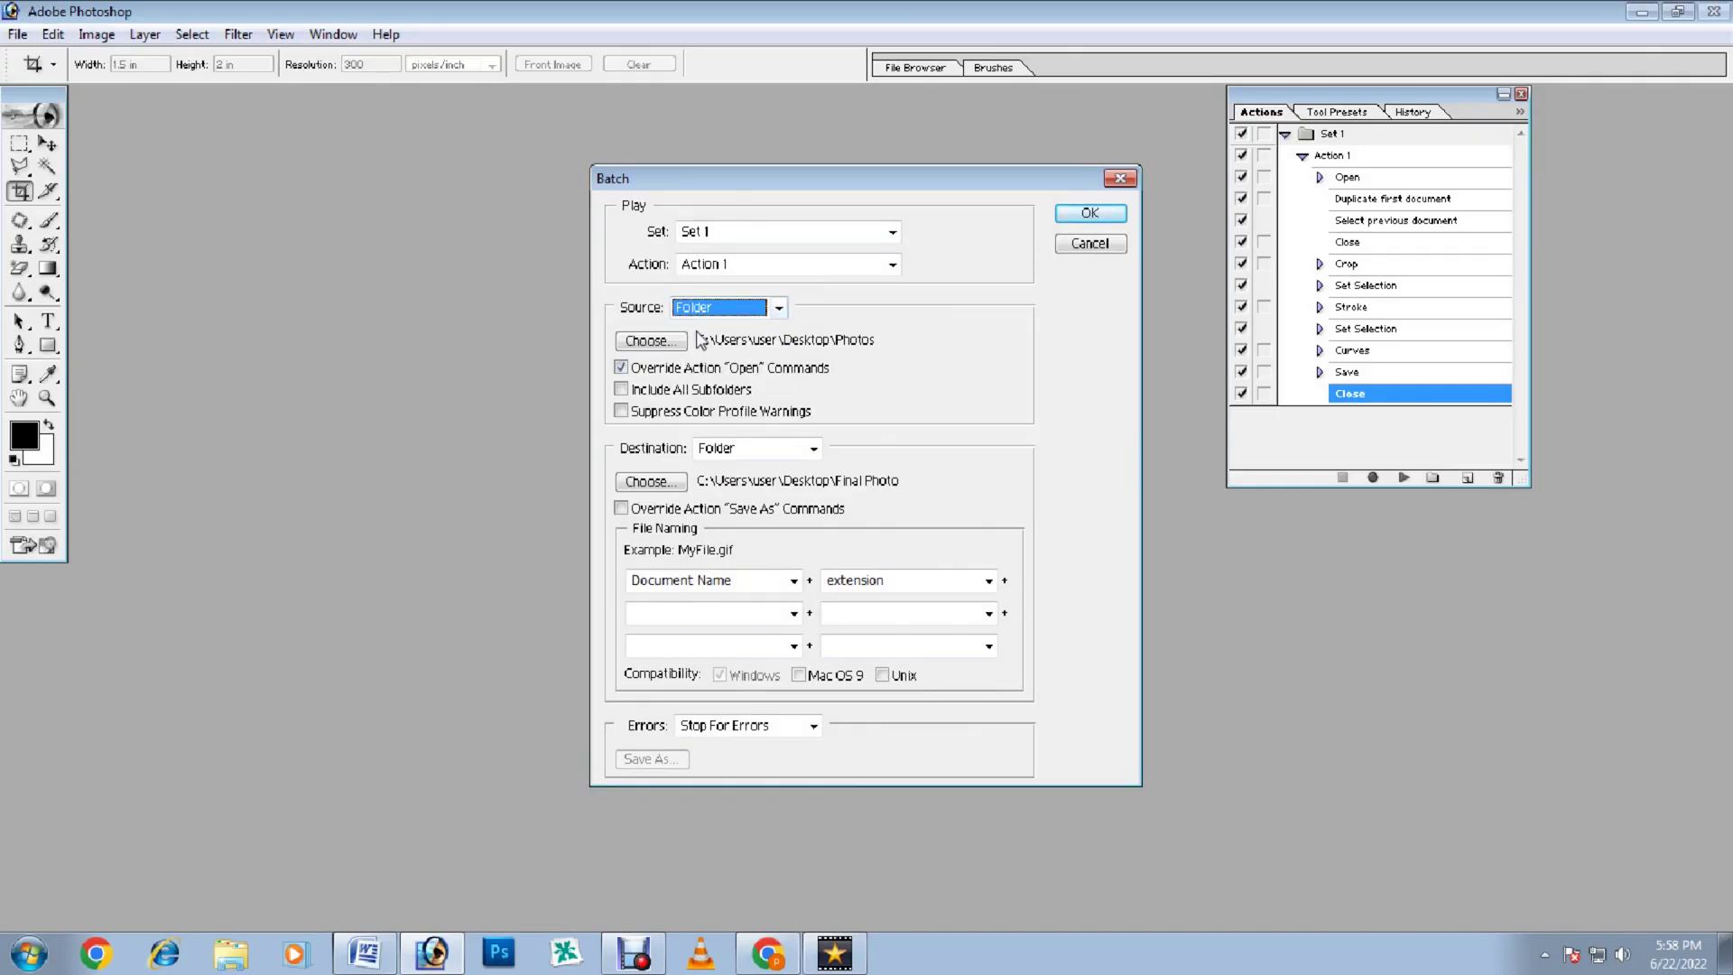
pyautogui.click(651, 341)
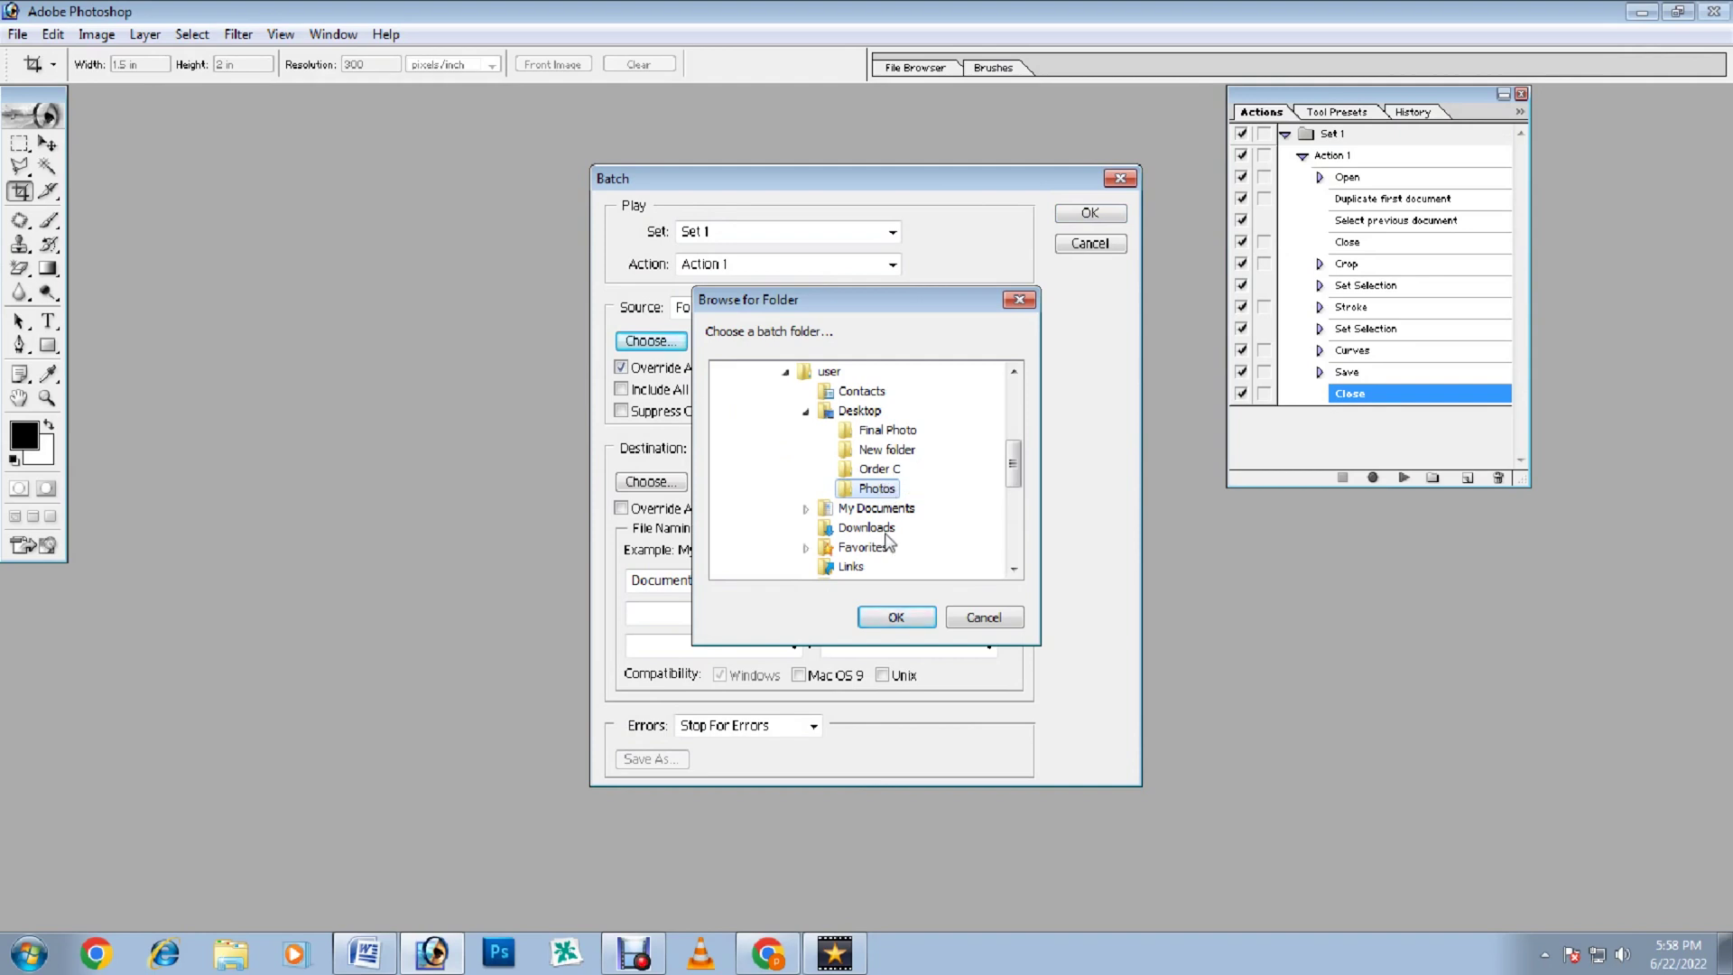
pyautogui.click(894, 616)
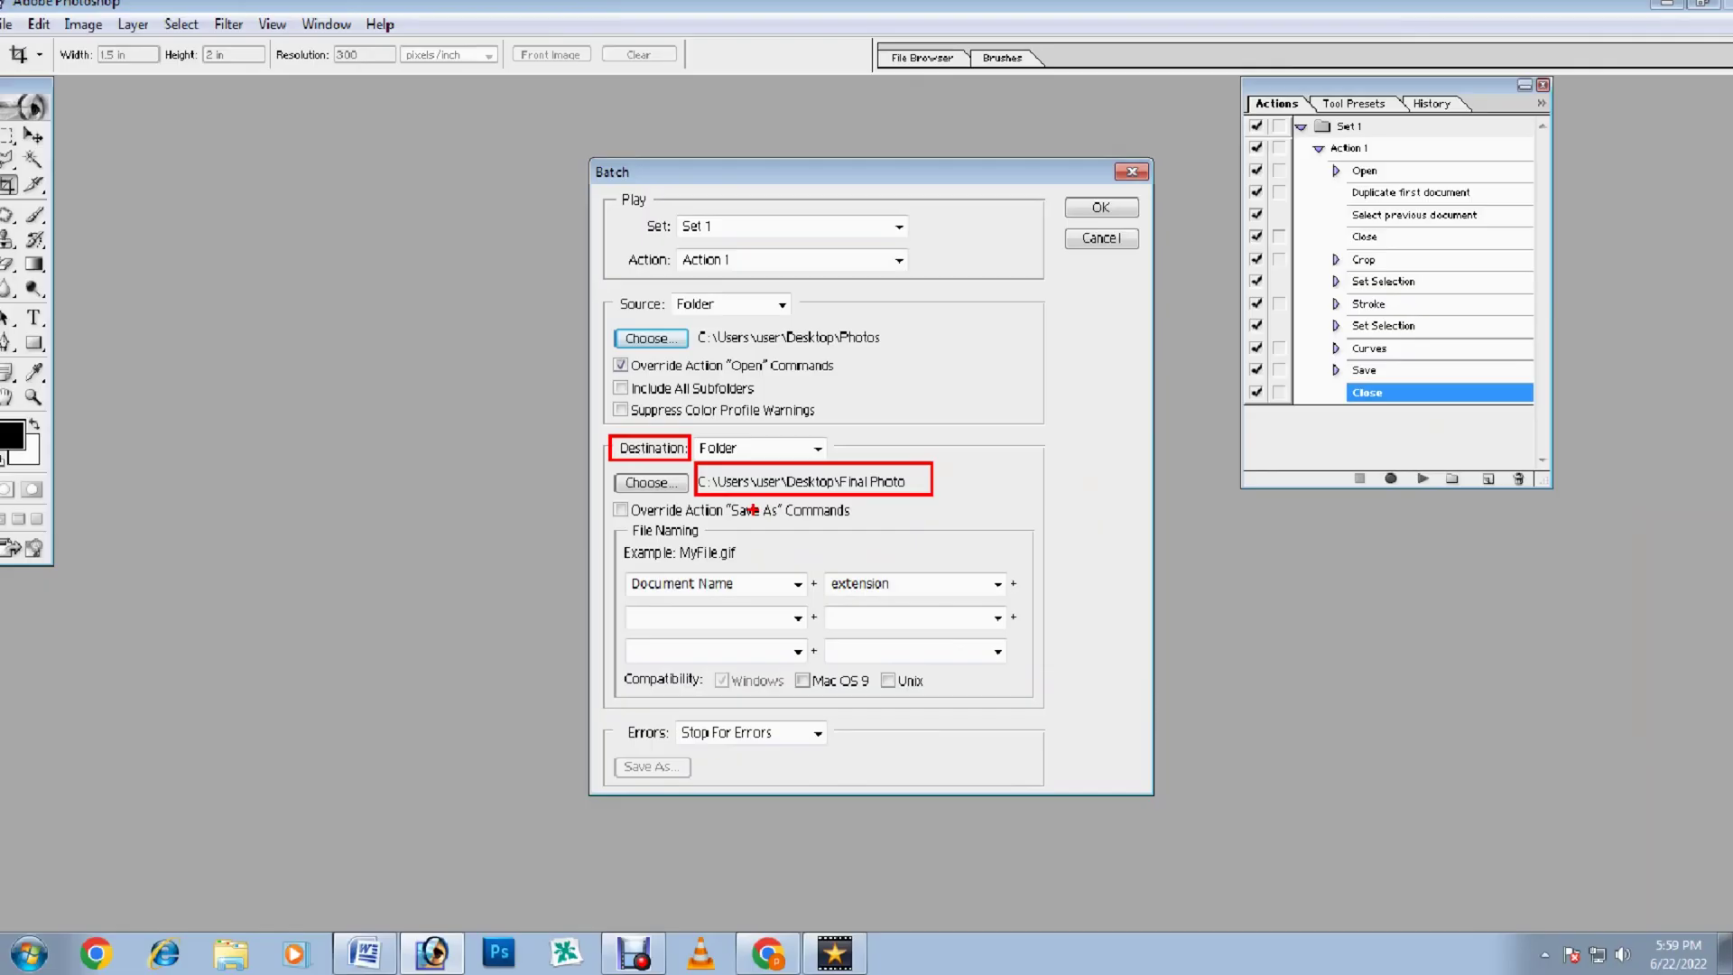
# - Set the Desktop's Final Photo folder as the batch destination and run the batch
pyautogui.click(691, 522)
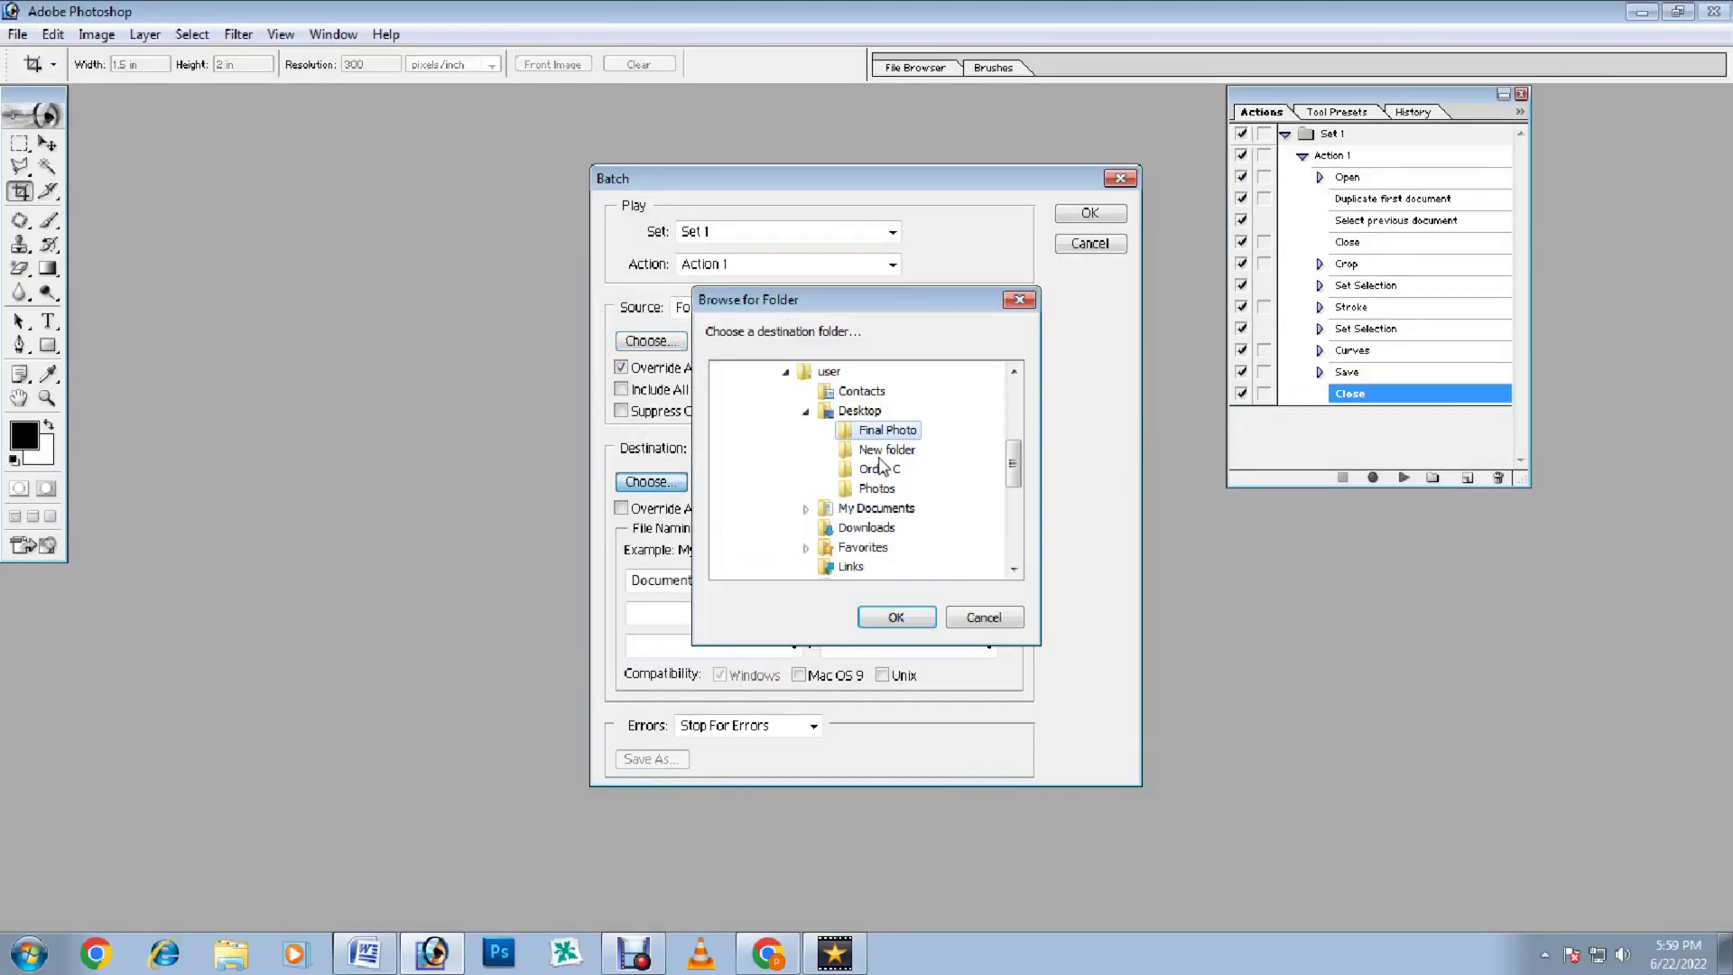
pyautogui.click(896, 618)
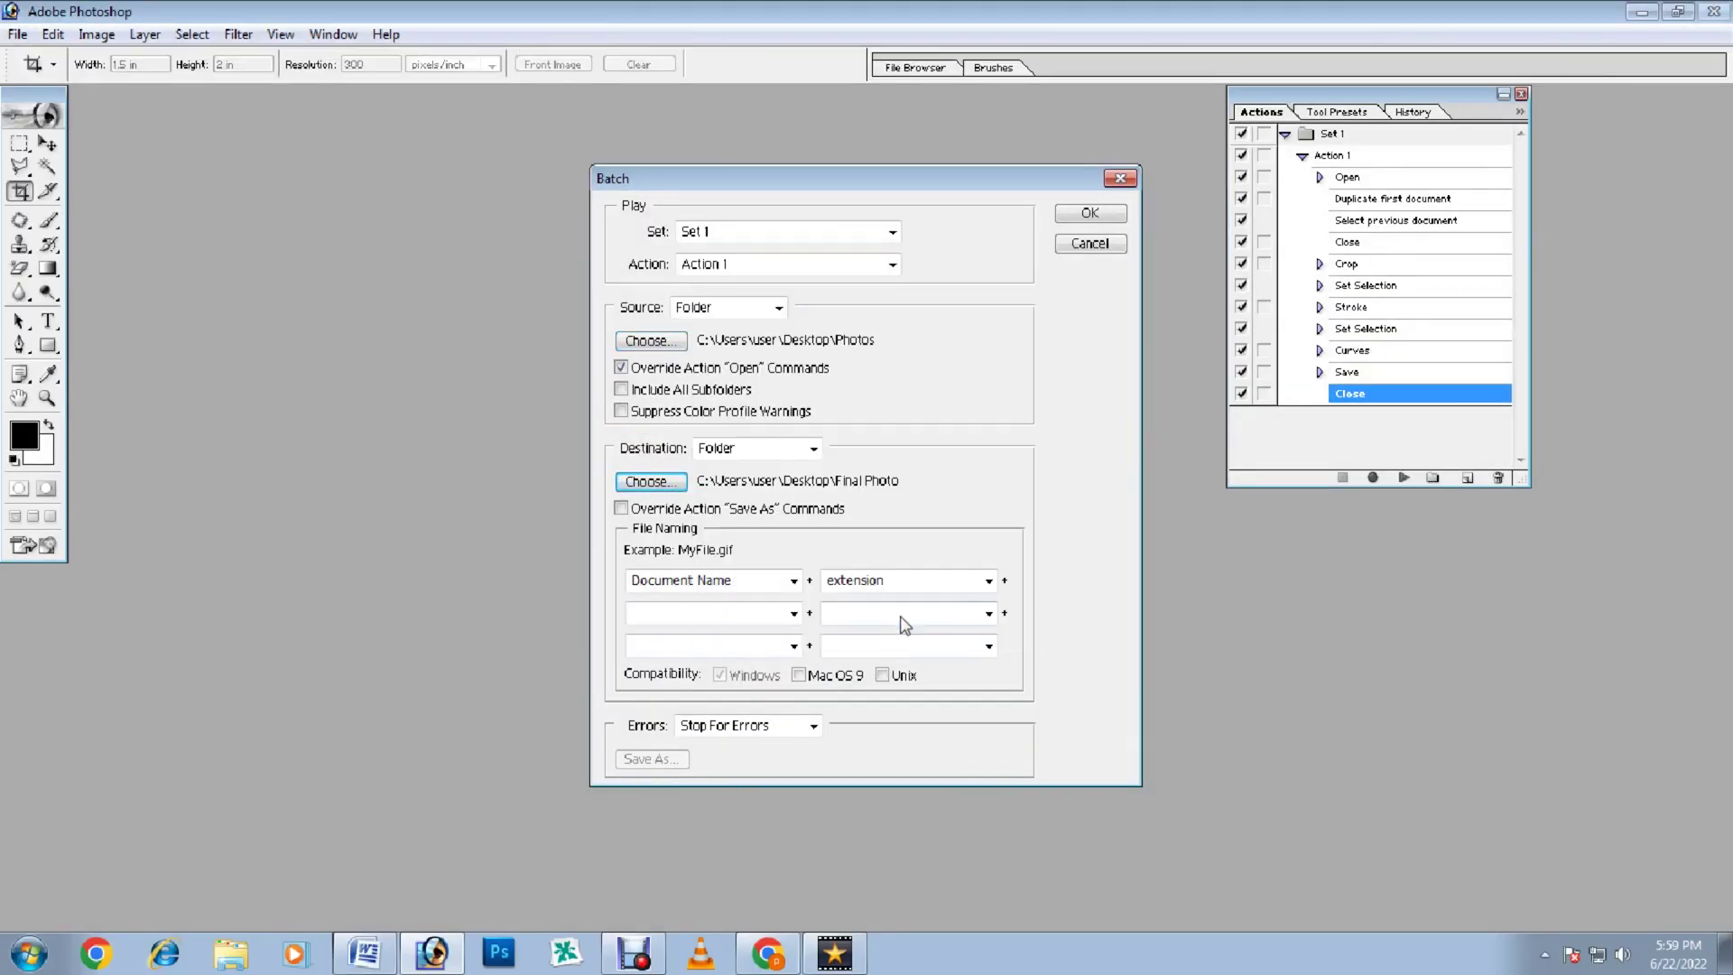
pyautogui.click(1079, 217)
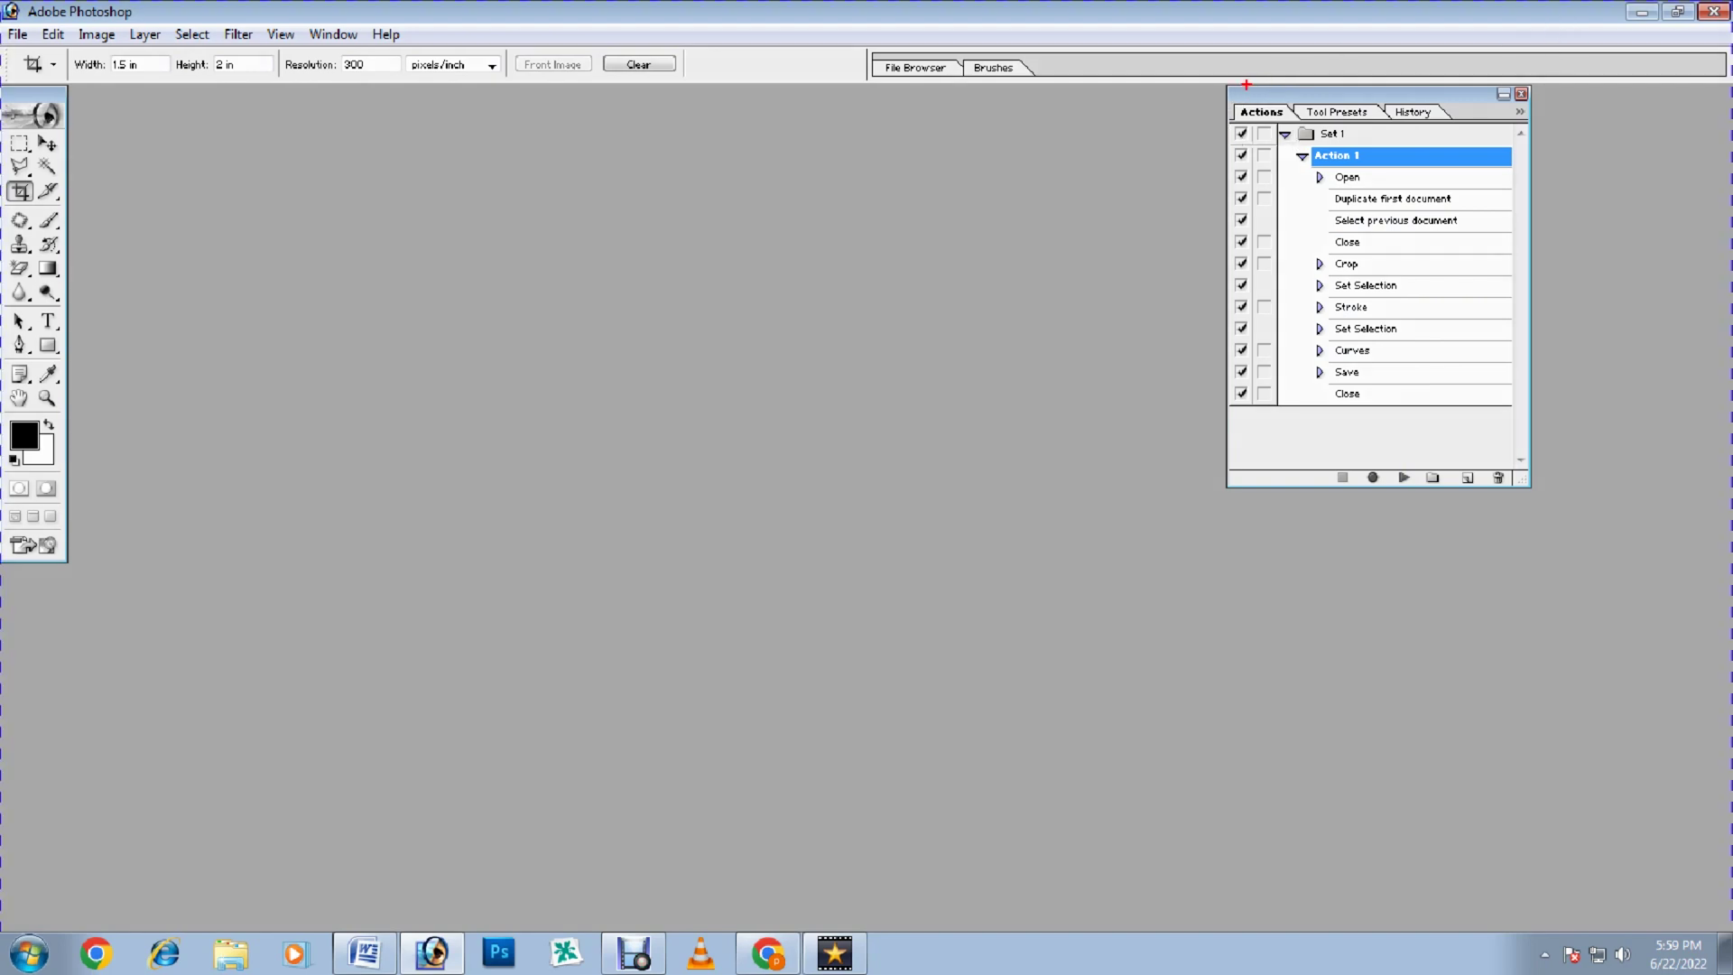
pyautogui.moveTo(1220, 80)
pyautogui.mouseDown()
pyautogui.moveTo(1458, 420)
pyautogui.moveTo(1552, 501)
pyautogui.mouseUp()
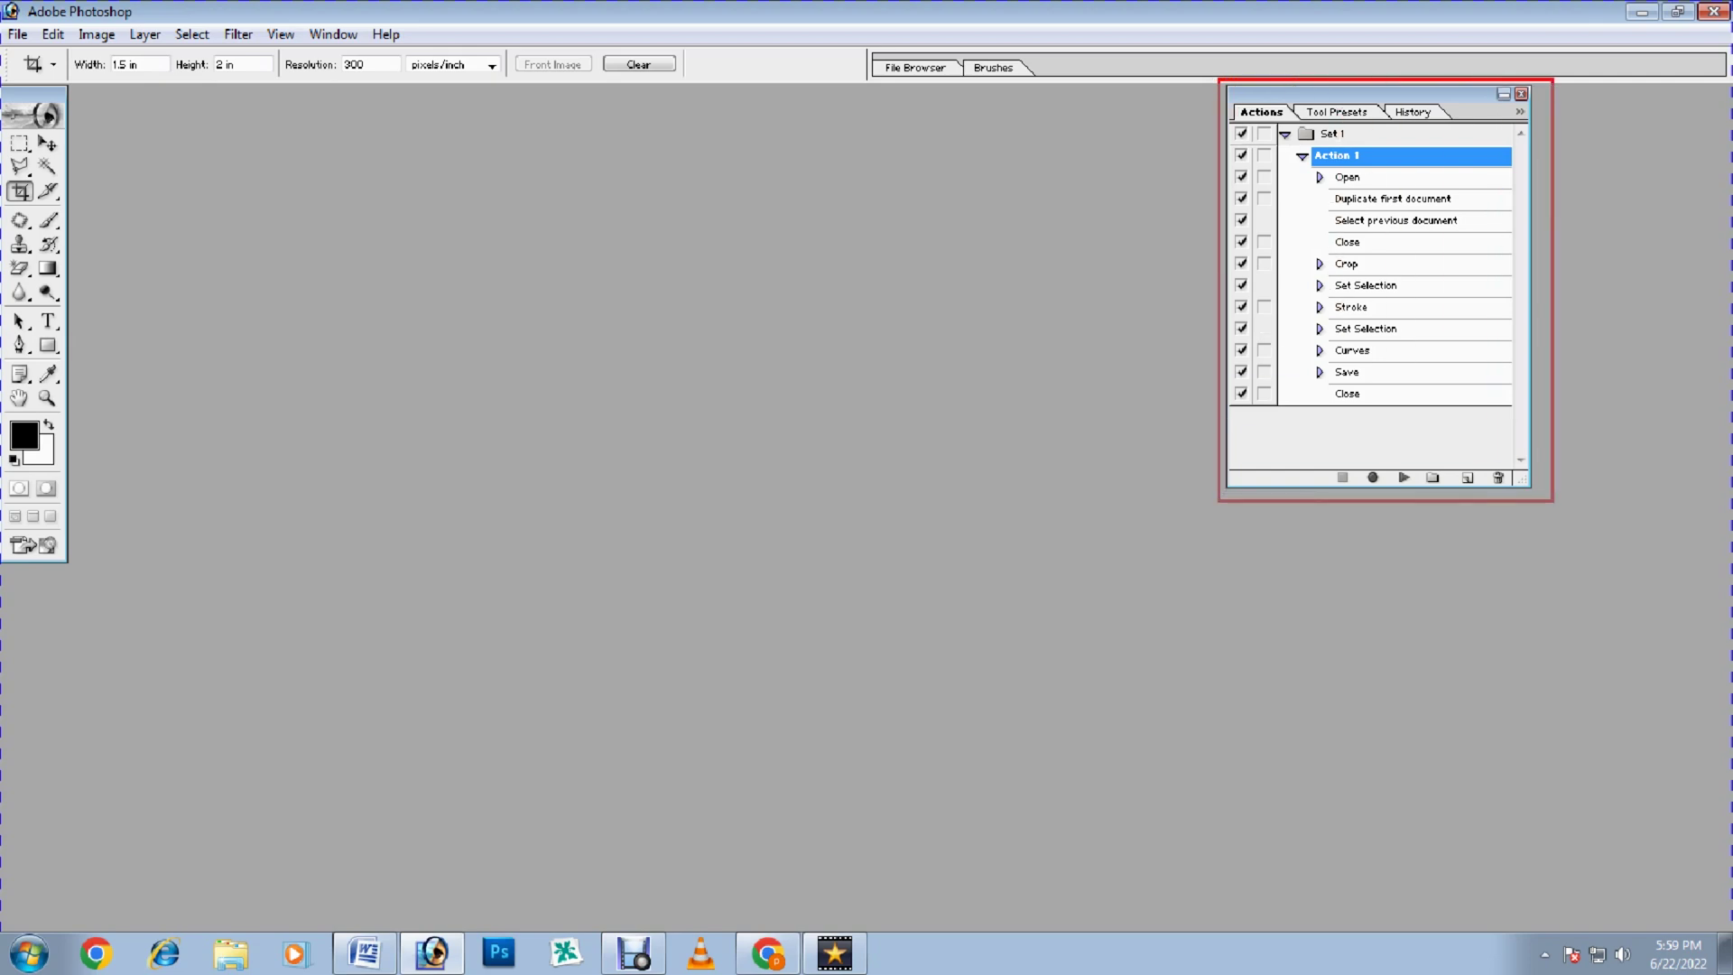
pyautogui.moveTo(1214, 280); pyautogui.dragTo(912, 325)
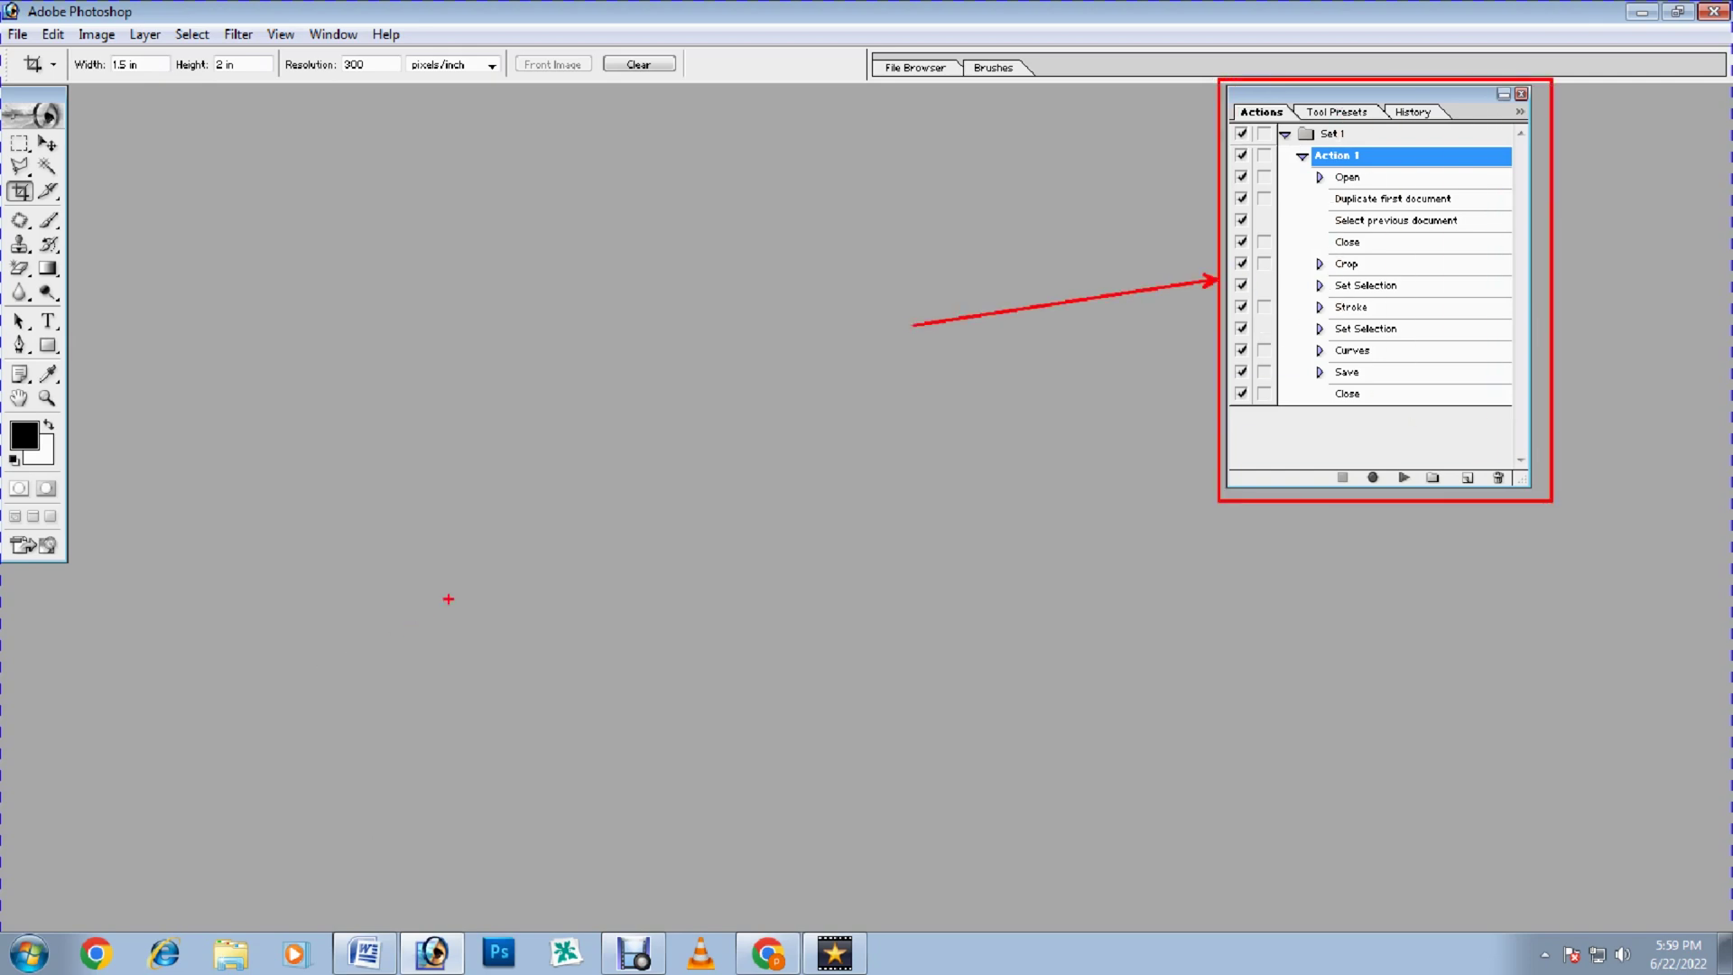
pyautogui.press('t')
pyautogui.write('work')
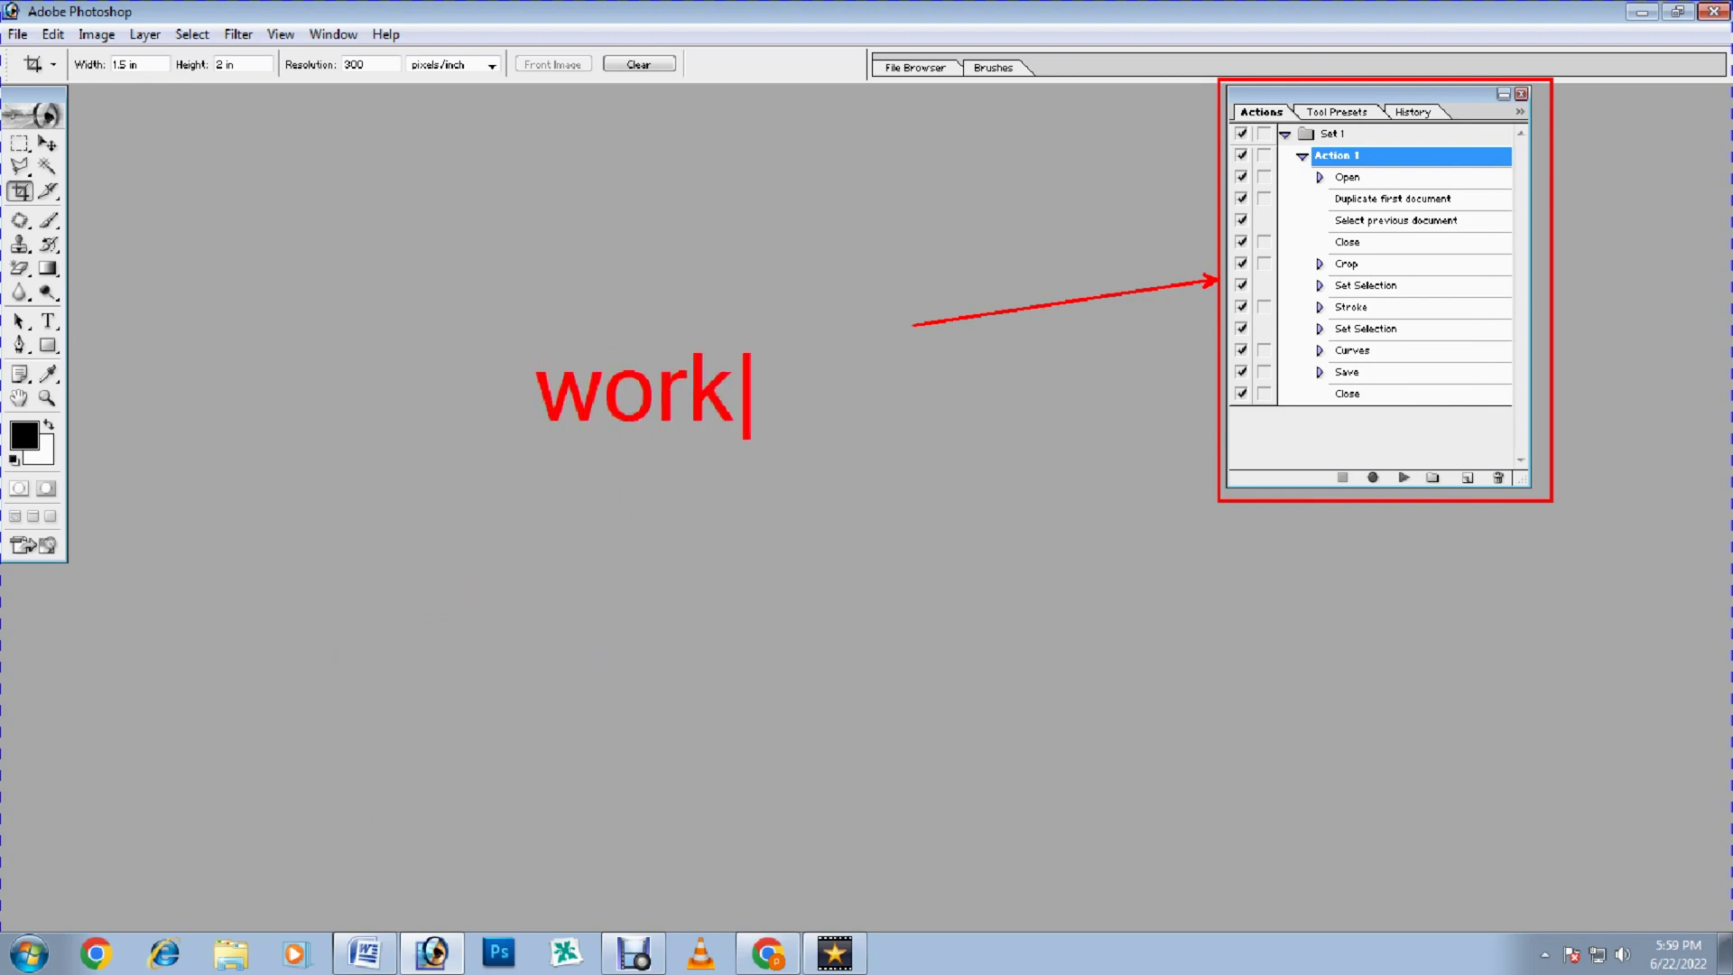
pyautogui.write('ing finish')
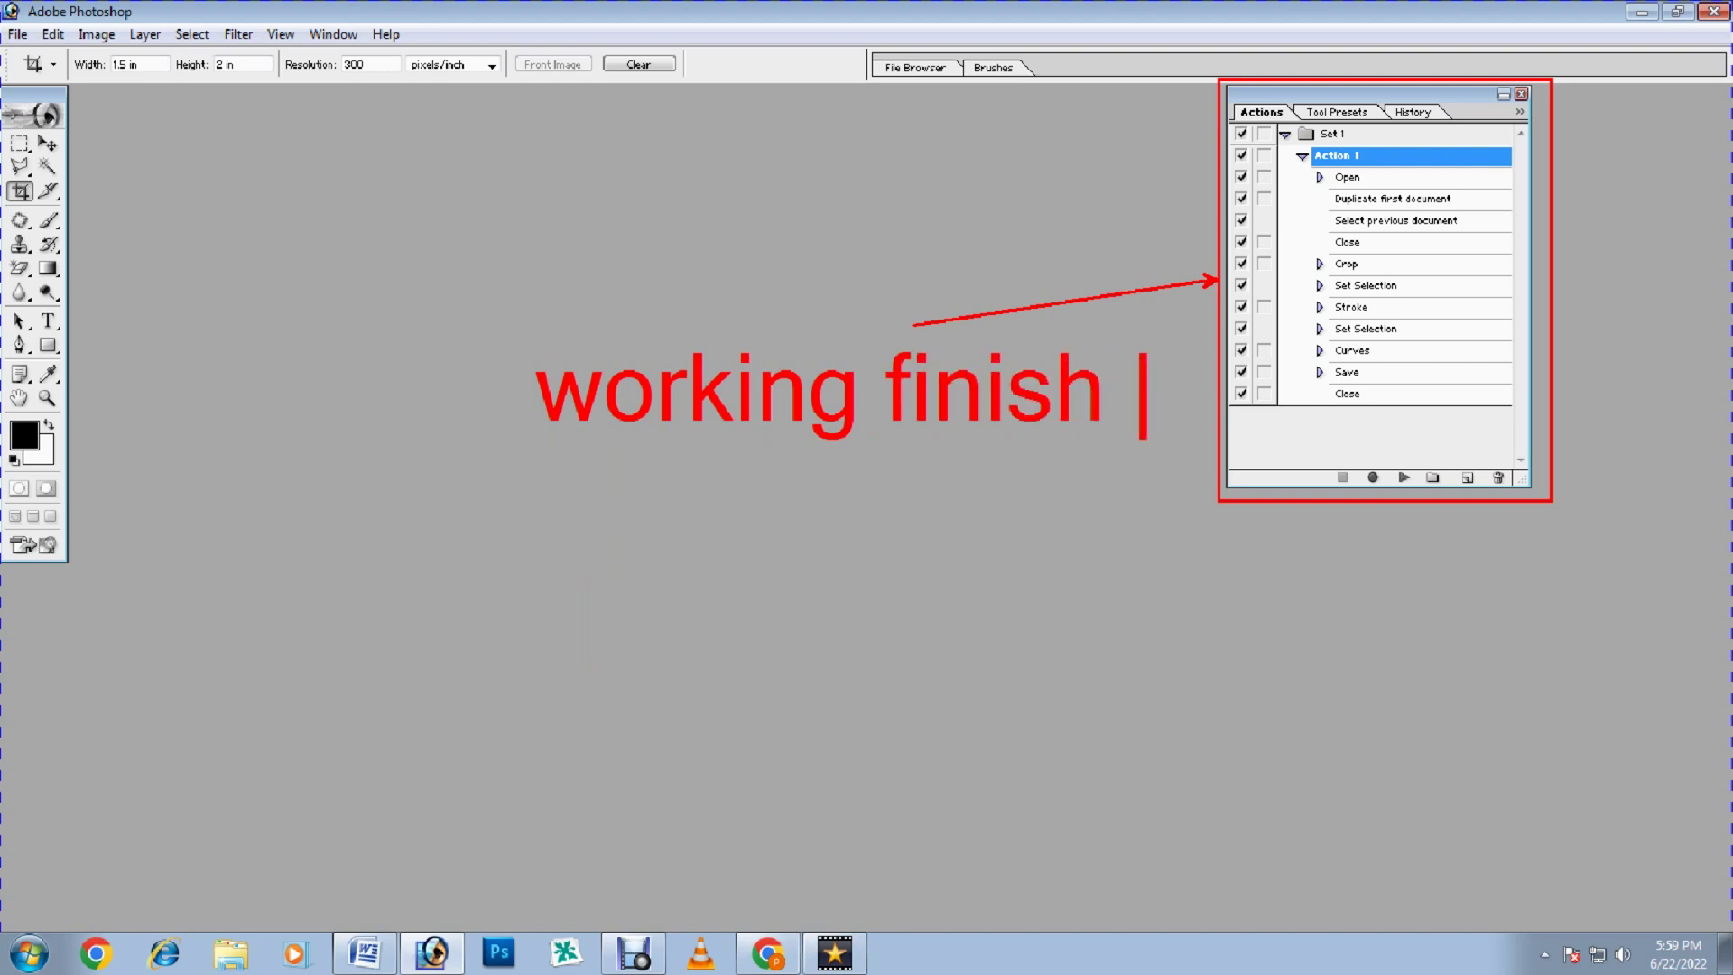
pyautogui.press('Escape')
pyautogui.press('Escape')
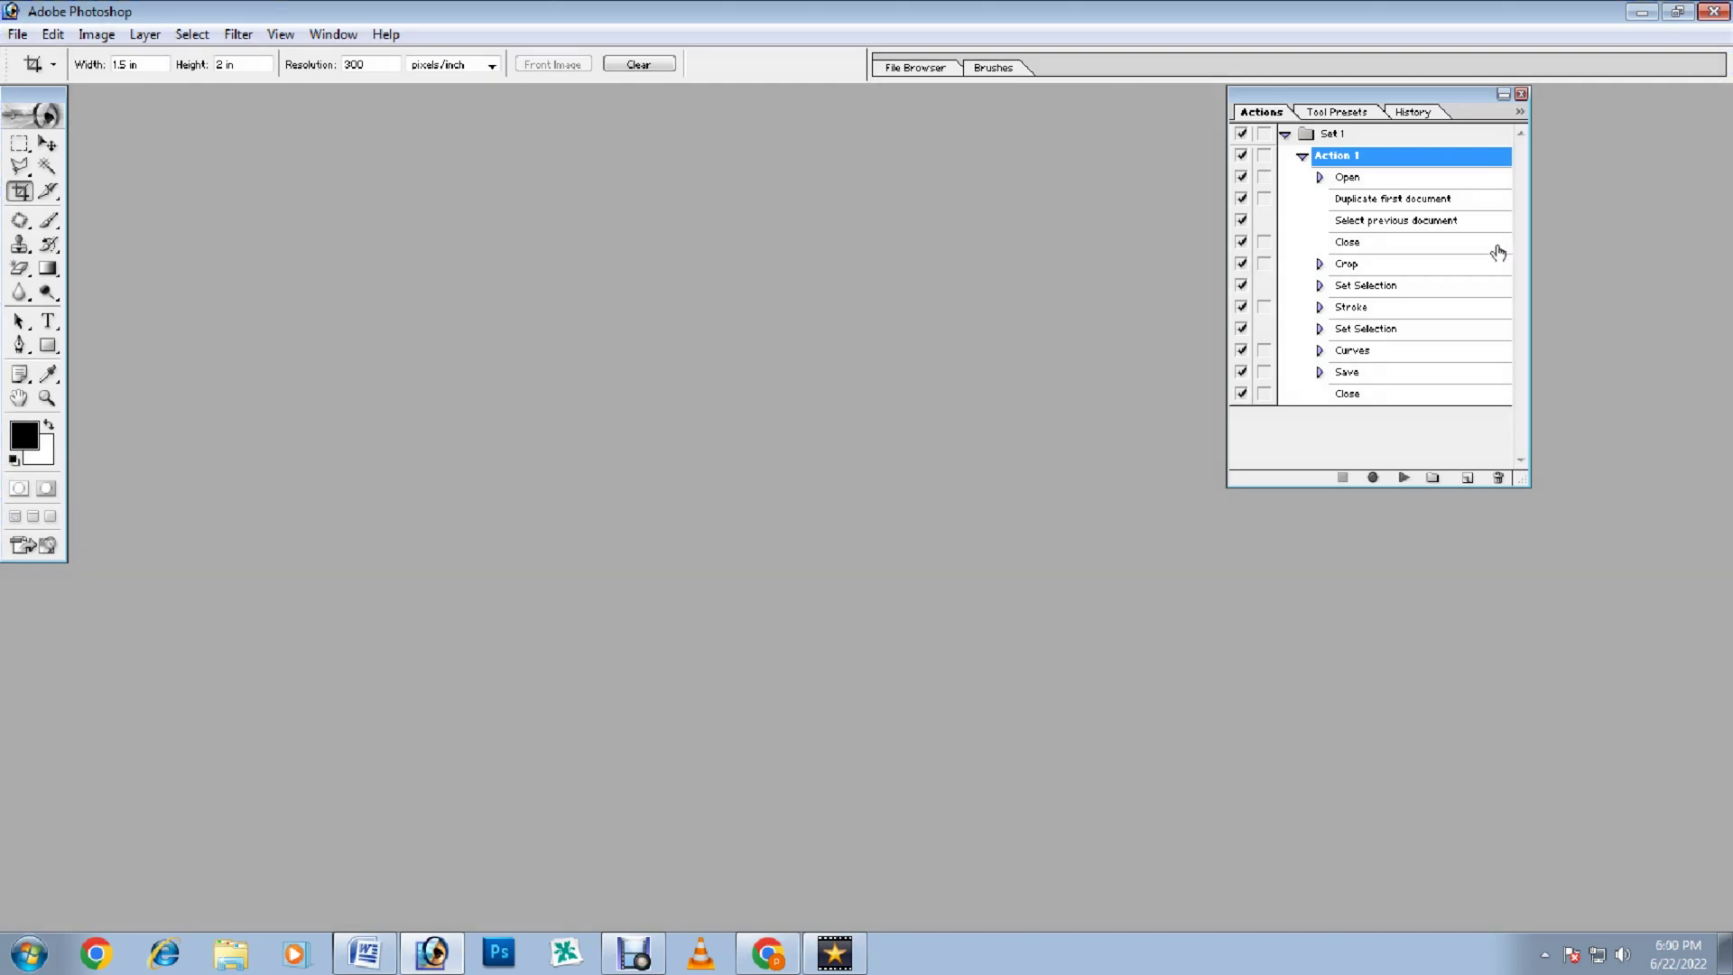
# - Switch to the Desktop's Final Photo folder and examine the processed portraits one by one in Windows Photo Viewer, starting from 1 copy
pyautogui.click(1641, 13)
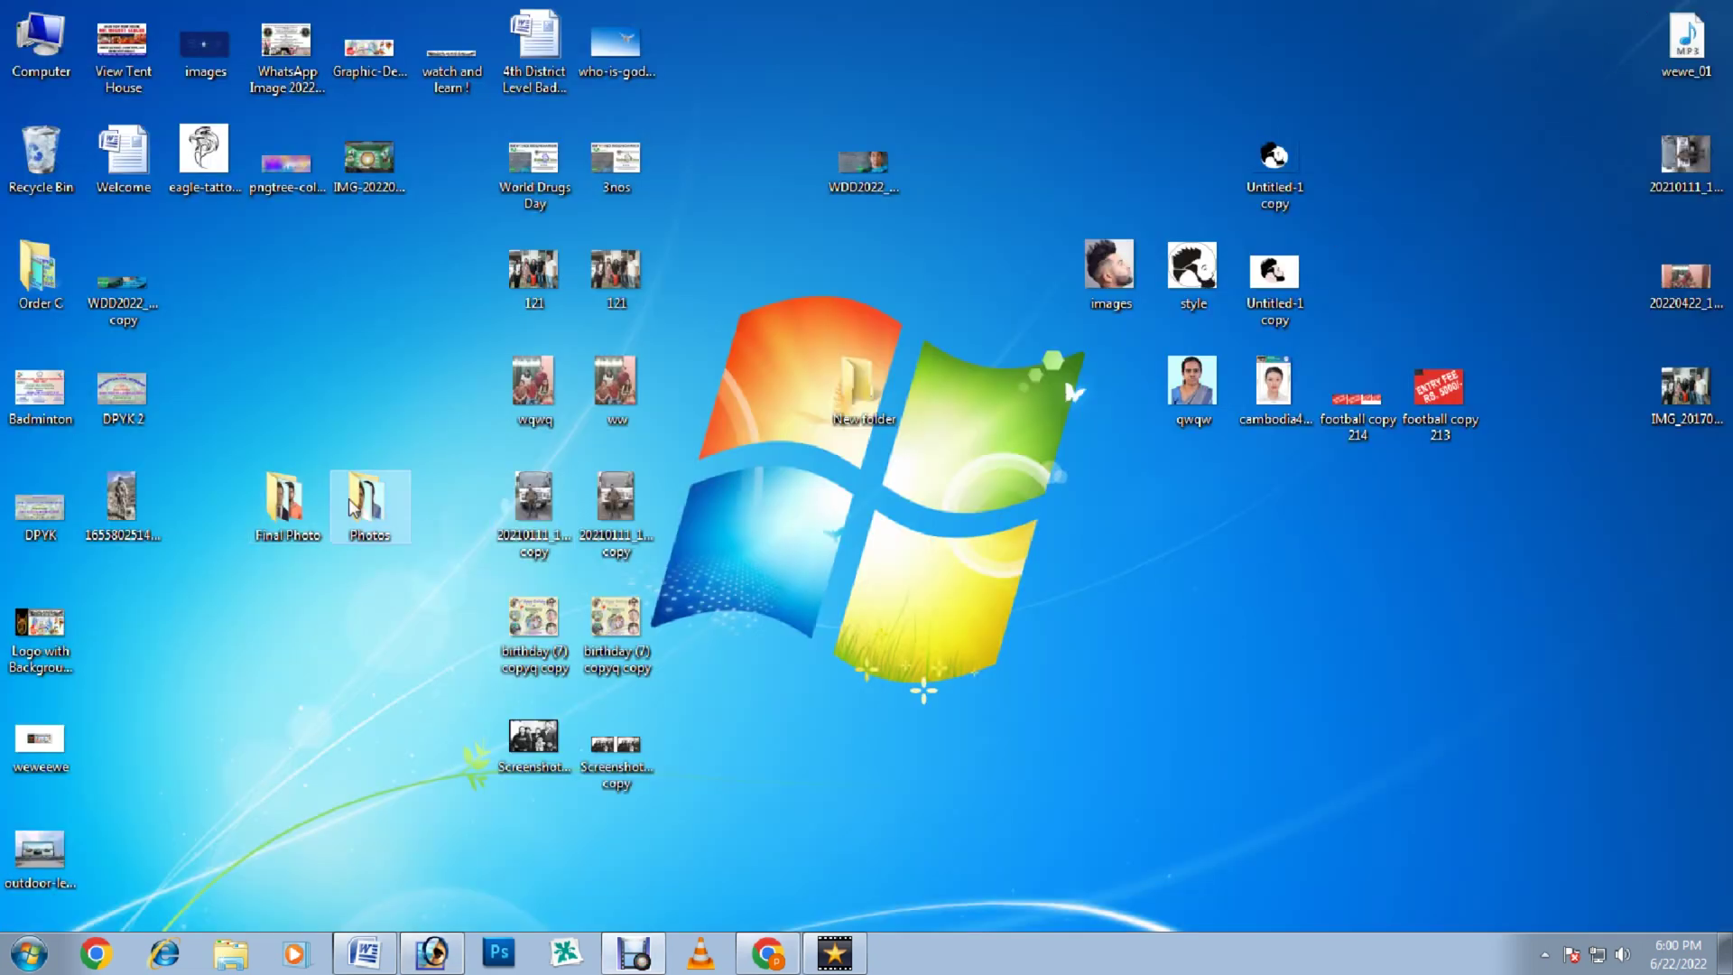
pyautogui.doubleClick(287, 504)
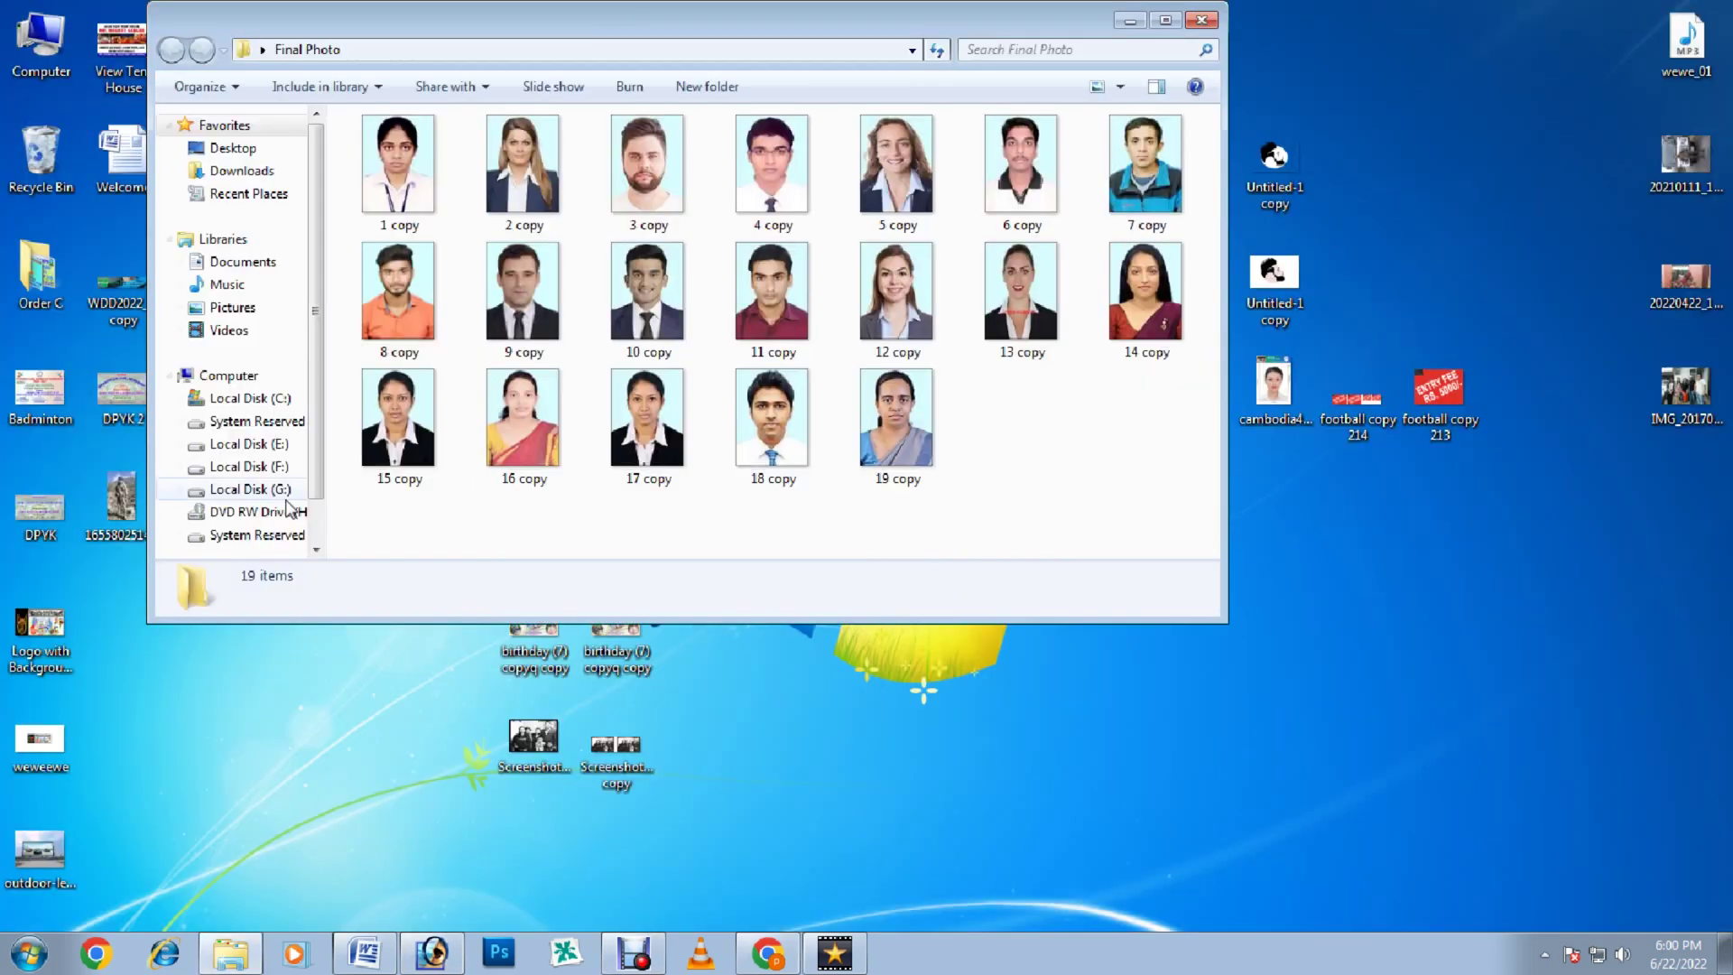
pyautogui.click(403, 193)
pyautogui.doubleClick(402, 194)
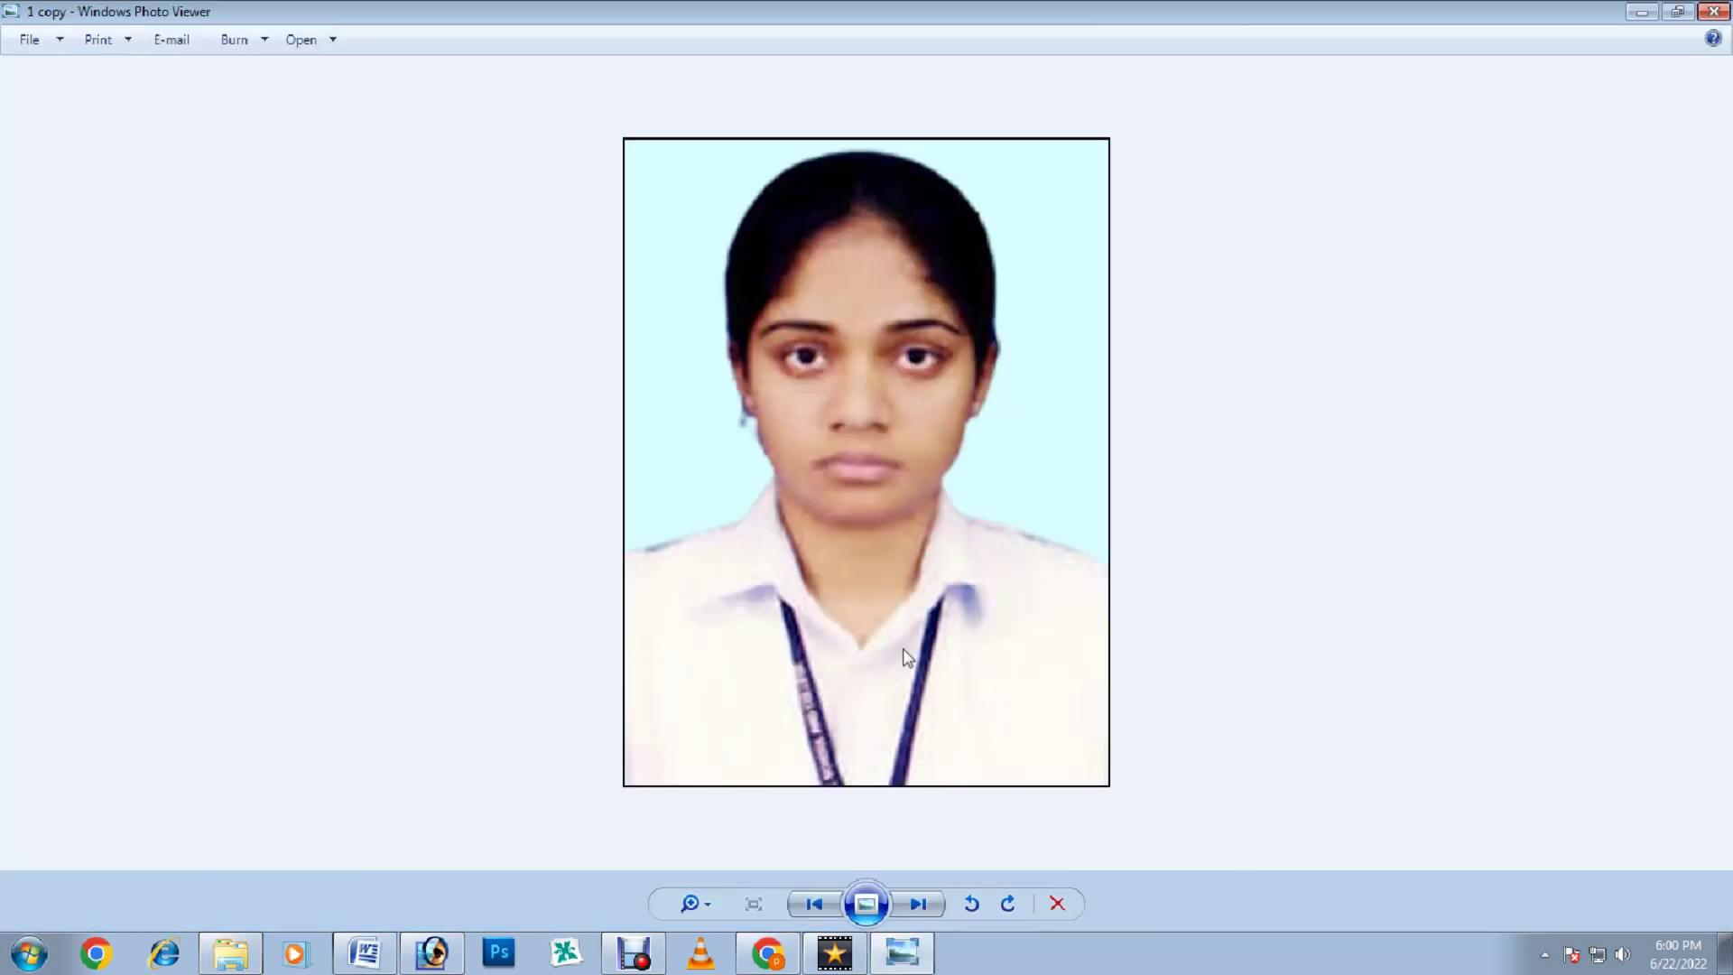
pyautogui.click(917, 899)
pyautogui.click(917, 899)
pyautogui.click(917, 899)
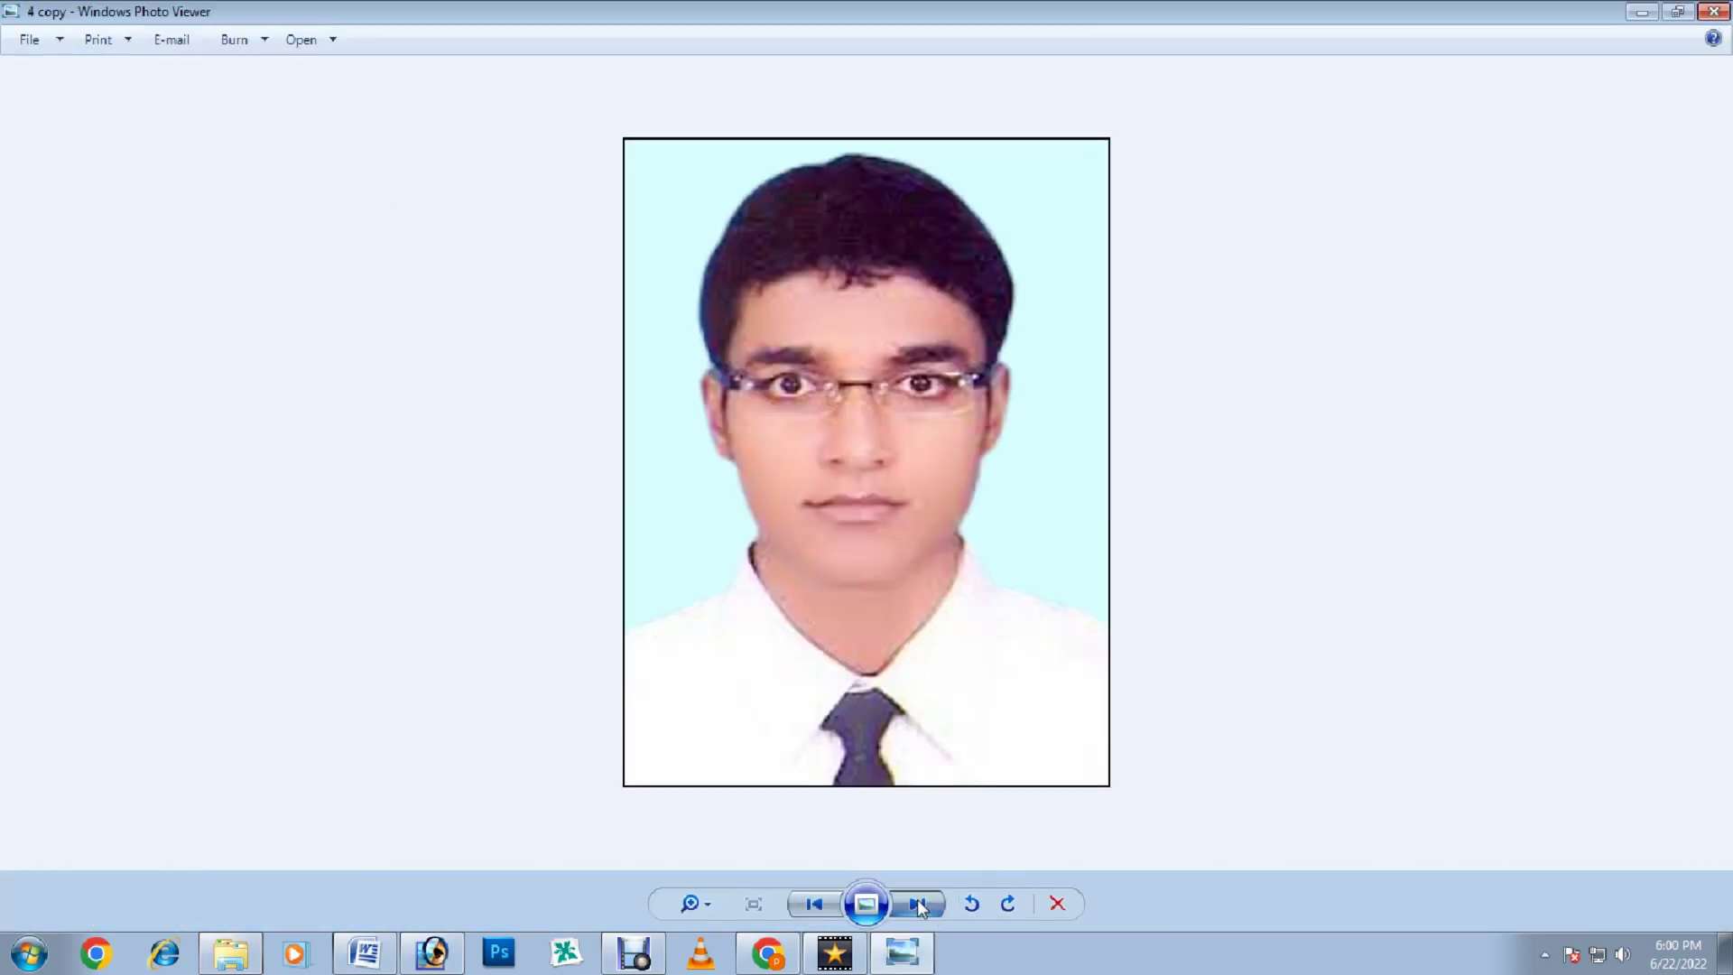
pyautogui.click(917, 899)
pyautogui.click(917, 899)
pyautogui.click(917, 899)
pyautogui.click(917, 899)
pyautogui.click(917, 899)
pyautogui.click(916, 899)
pyautogui.click(917, 899)
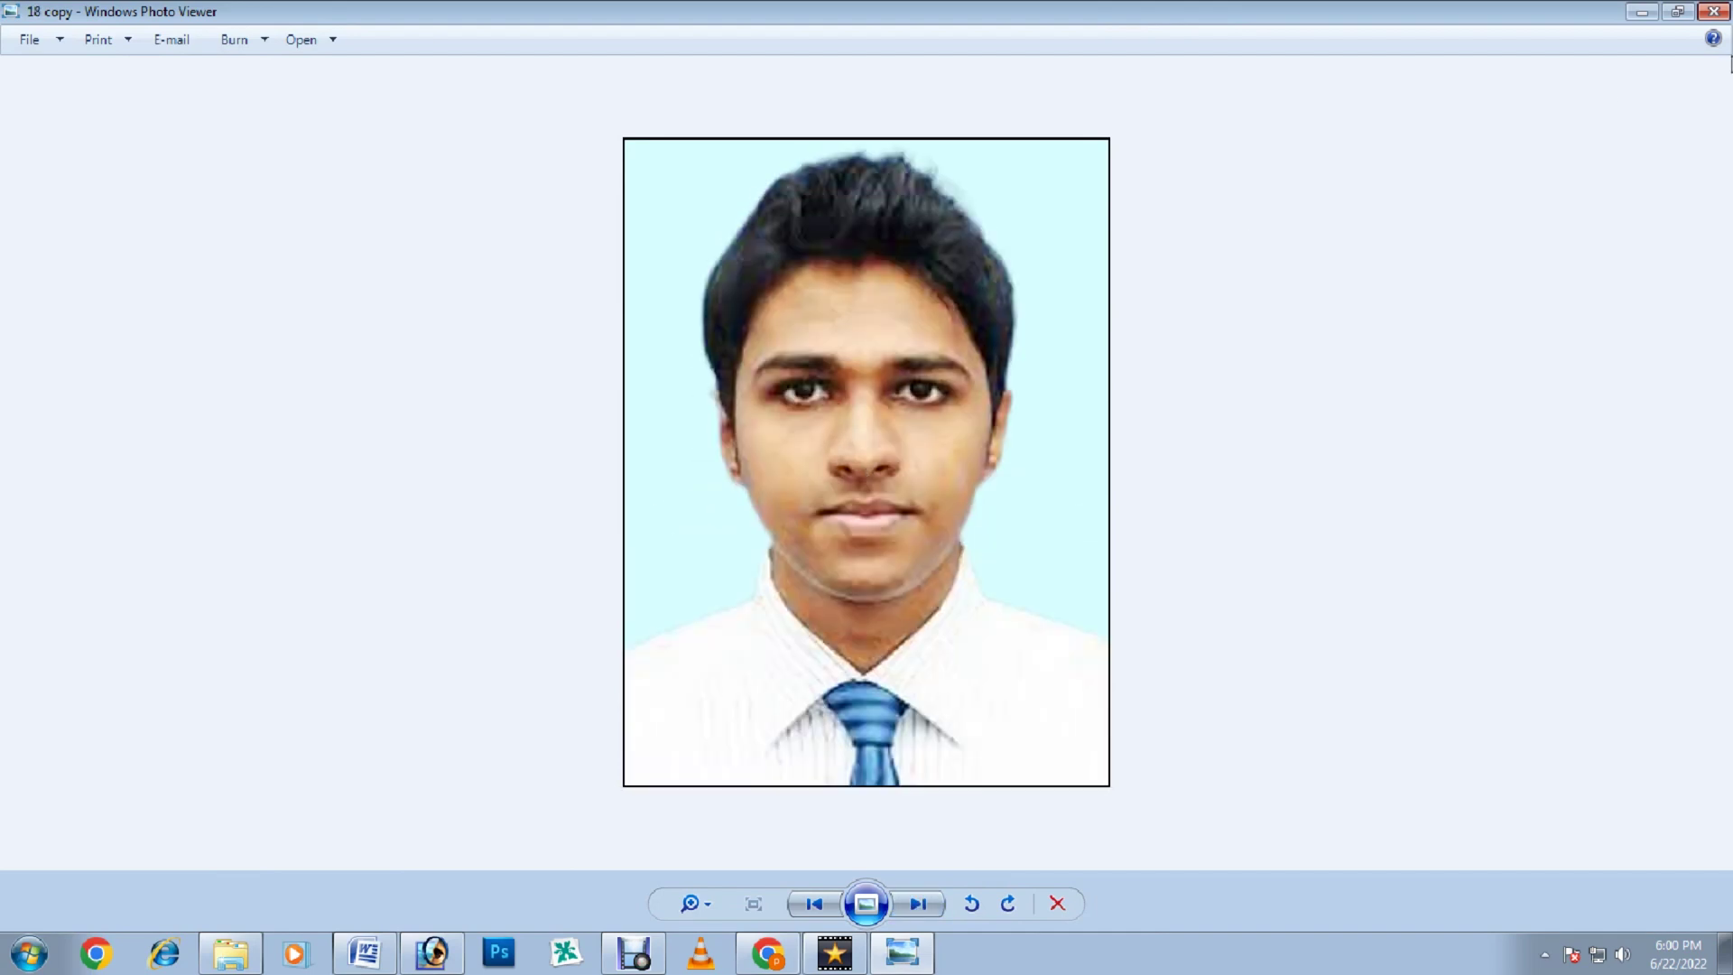
pyautogui.click(1713, 11)
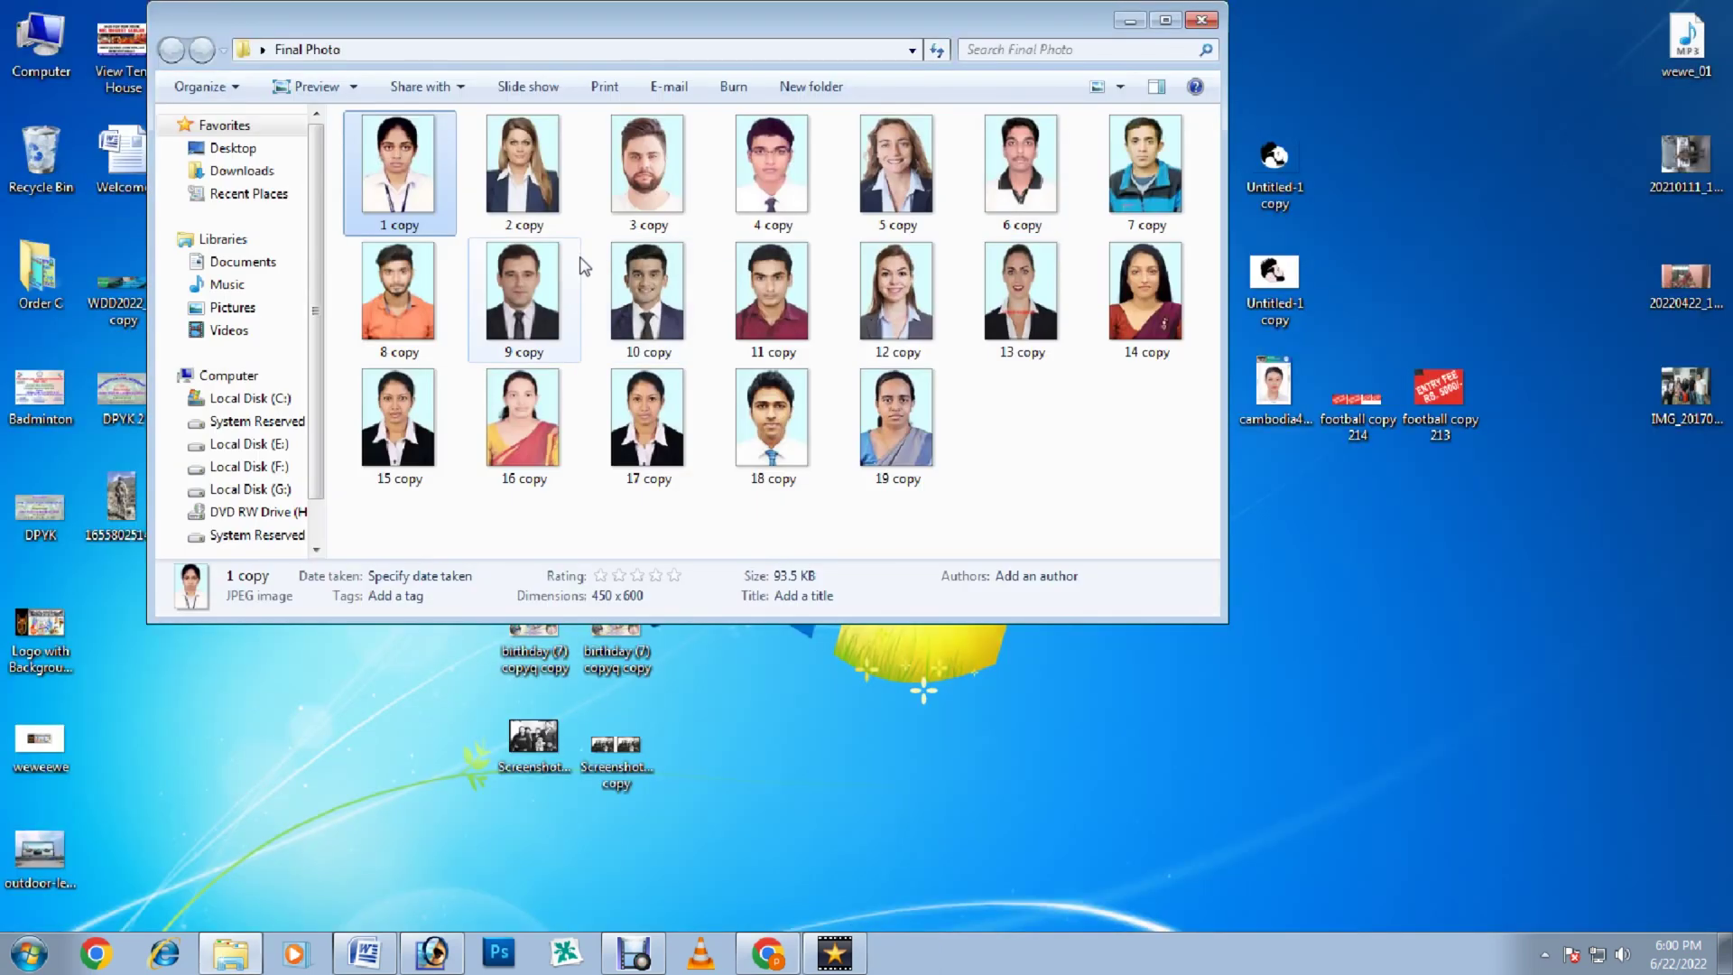
pyautogui.click(1202, 20)
# - Examine the original portraits in the Desktop's Photos folder for comparison, from photo 1 to photo 6
pyautogui.doubleClick(371, 498)
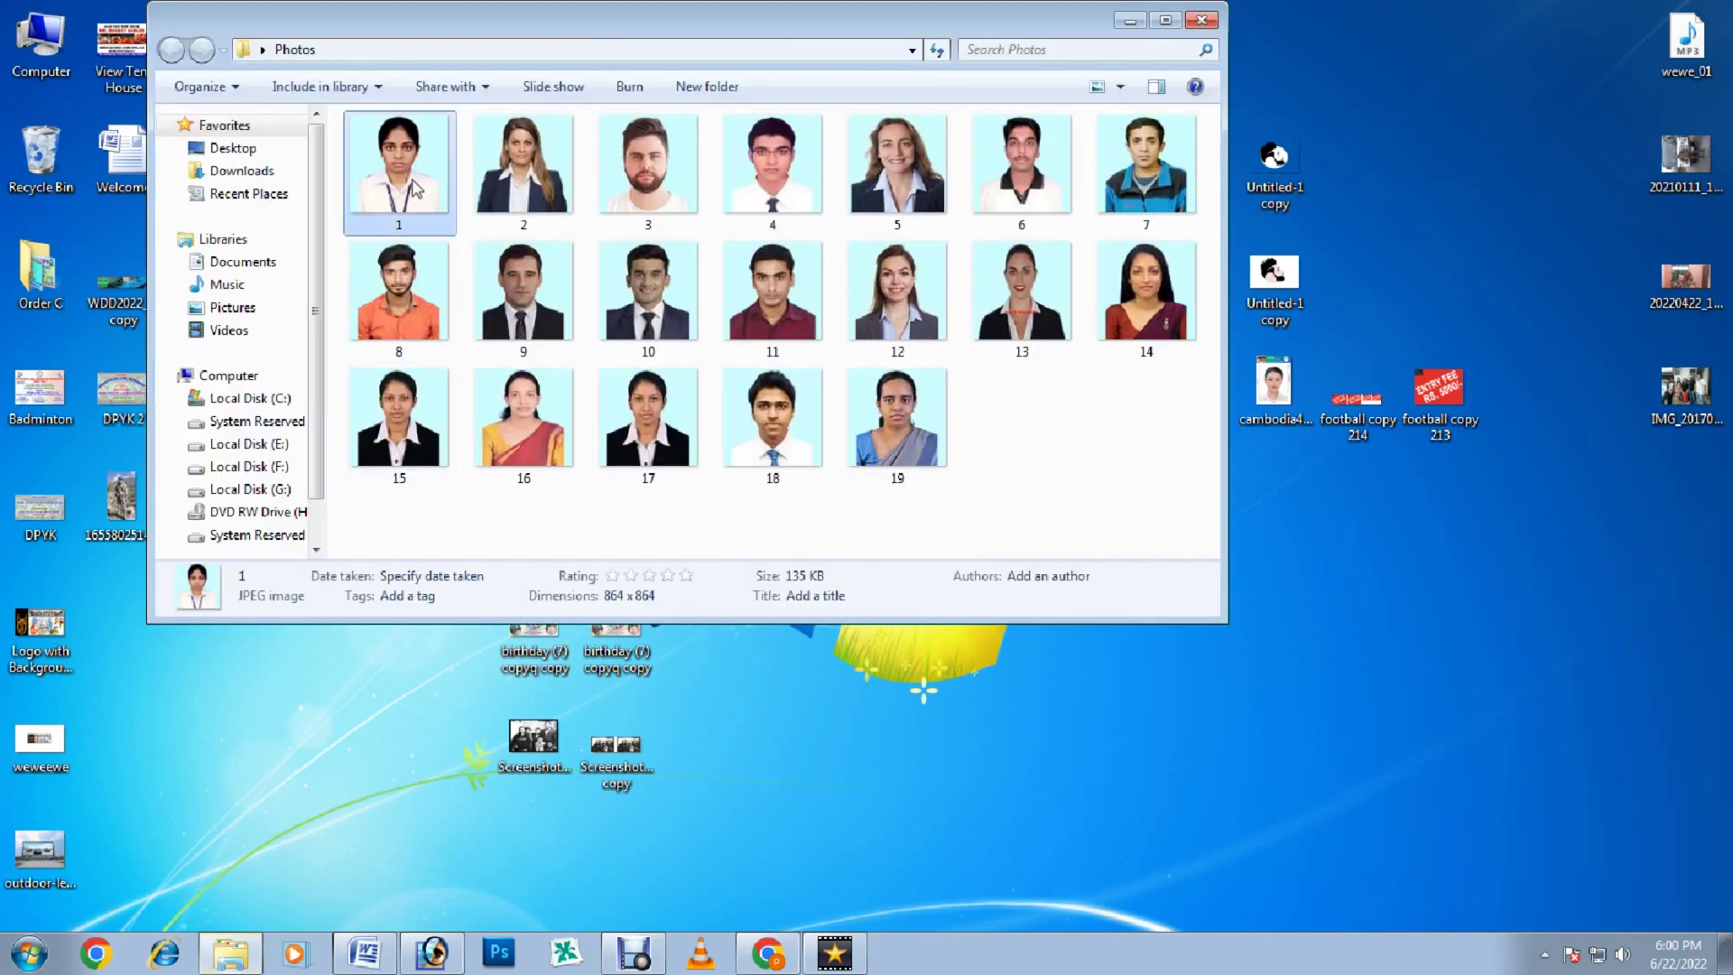
pyautogui.doubleClick(416, 189)
pyautogui.click(918, 903)
pyautogui.click(917, 903)
pyautogui.click(918, 903)
pyautogui.click(918, 903)
pyautogui.click(918, 903)
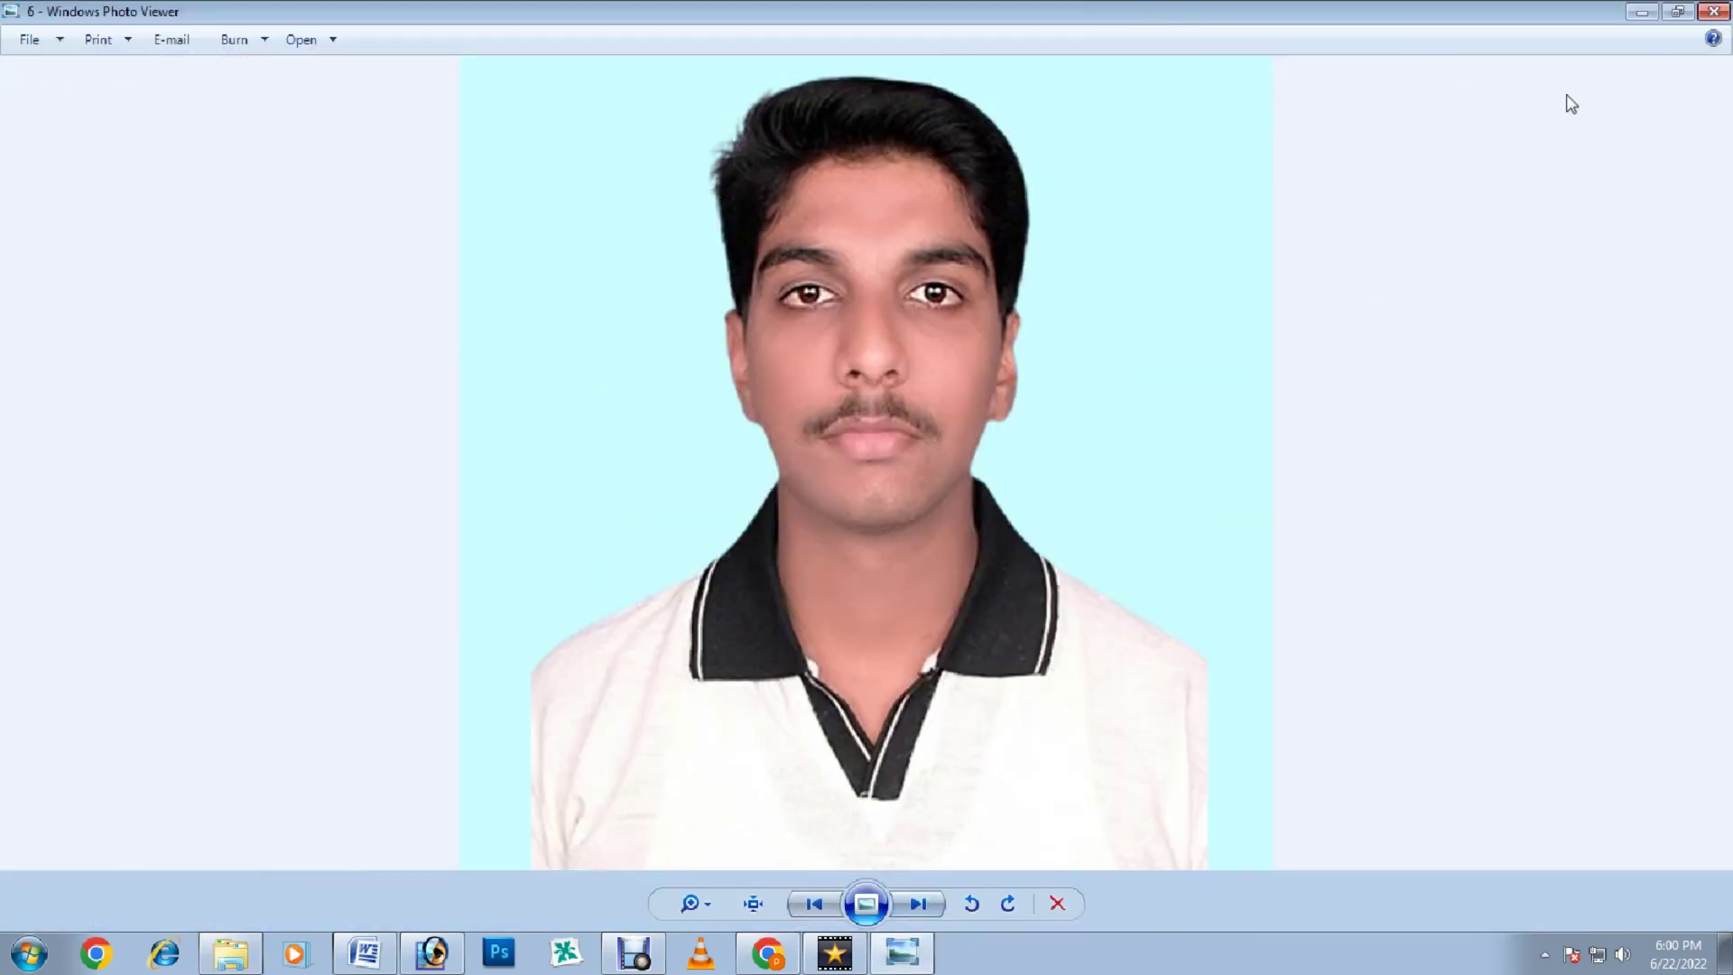
# - Close the original portrait and the Photos folder, and open all processed portraits from the Desktop's Final Photo folder in Photoshop
pyautogui.click(1713, 11)
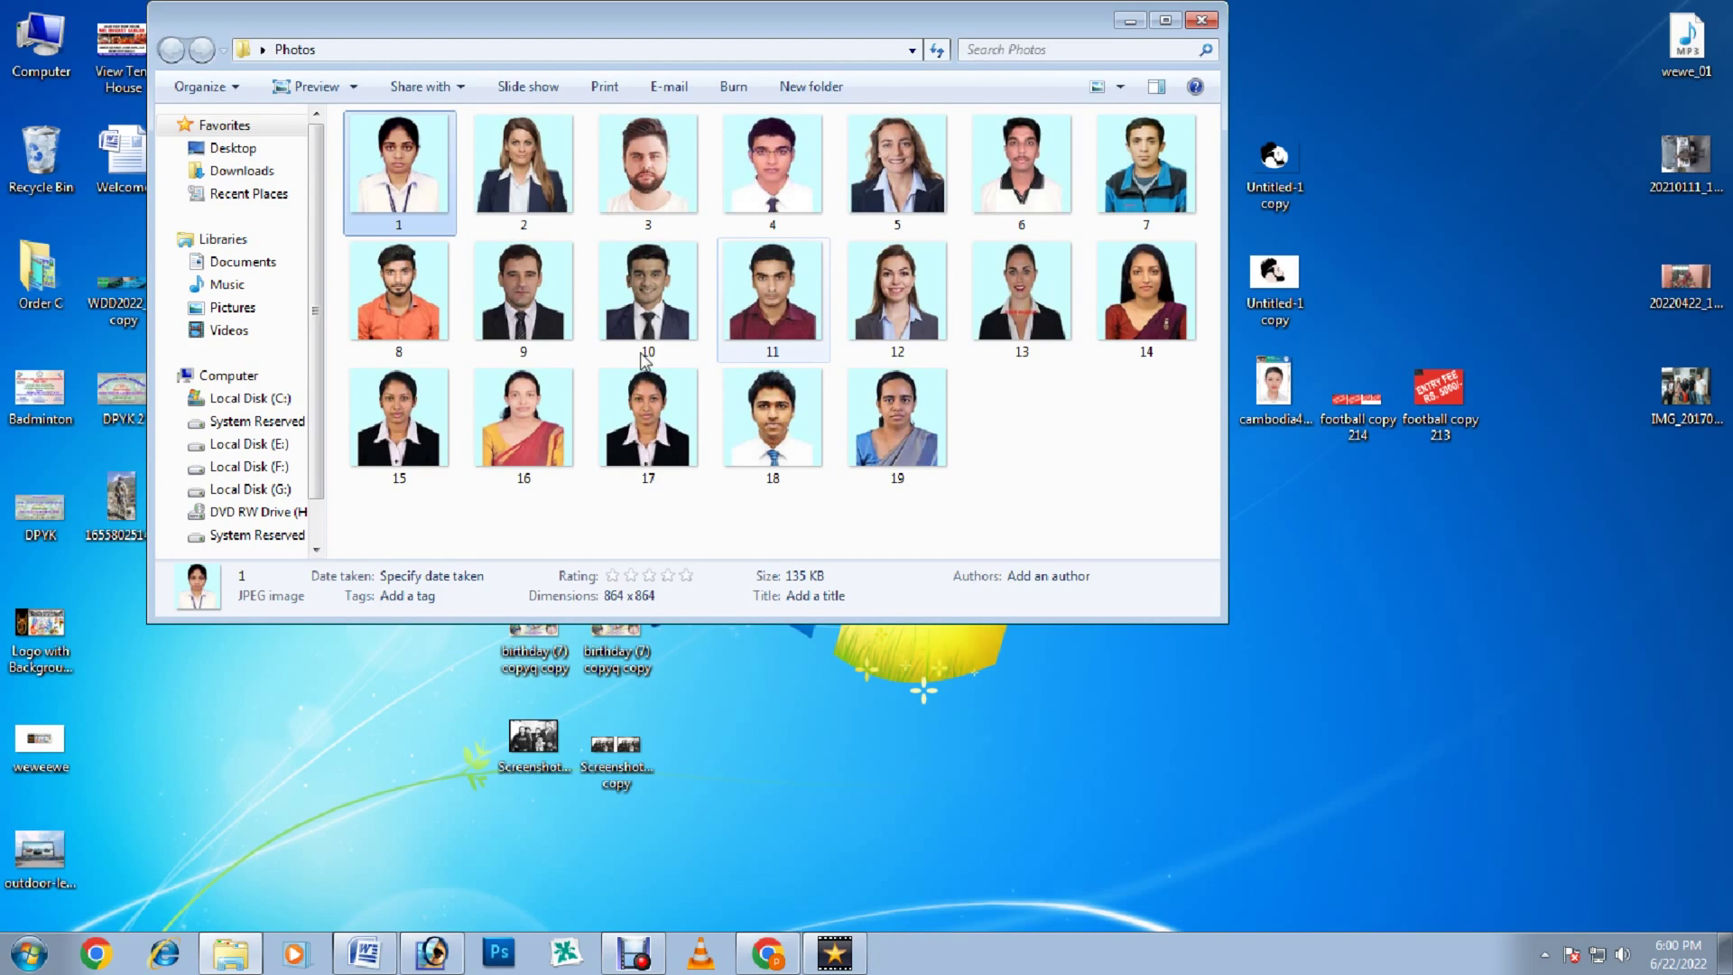
pyautogui.click(1209, 21)
pyautogui.doubleClick(287, 510)
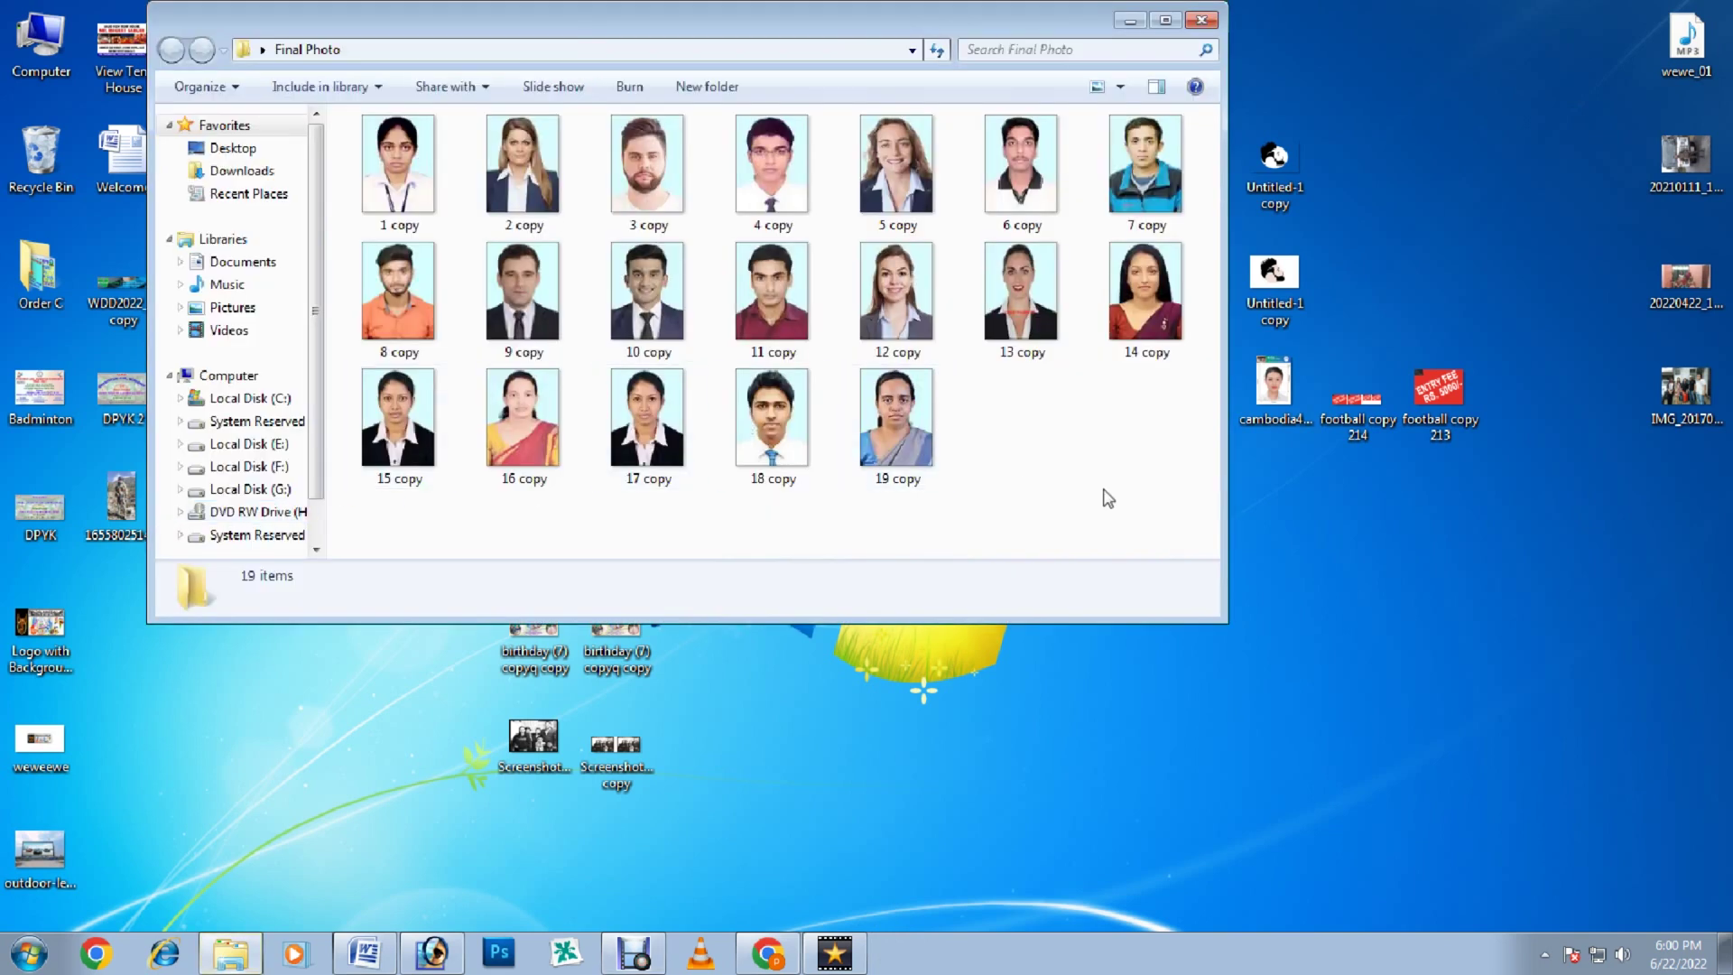
pyautogui.moveTo(1217, 534); pyautogui.dragTo(691, 441)
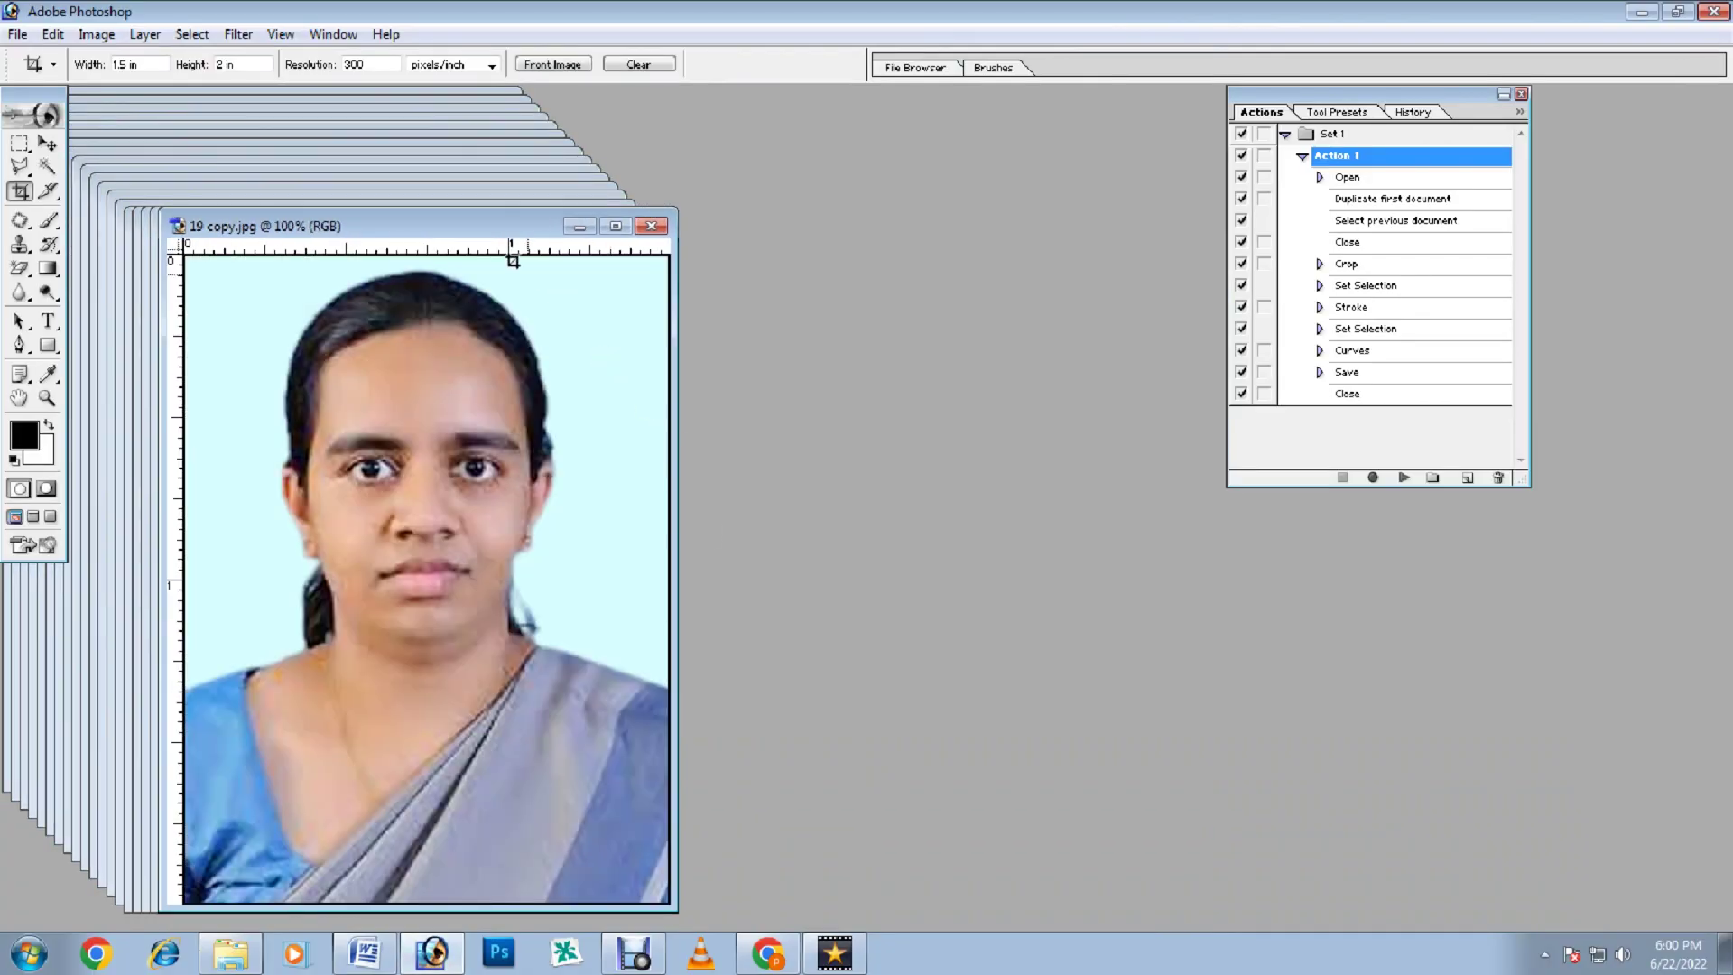
# - Check the document width, height and resolution of 19 copy.jpg in Image Size without changing them
pyautogui.rightClick(505, 228)
pyautogui.click(564, 263)
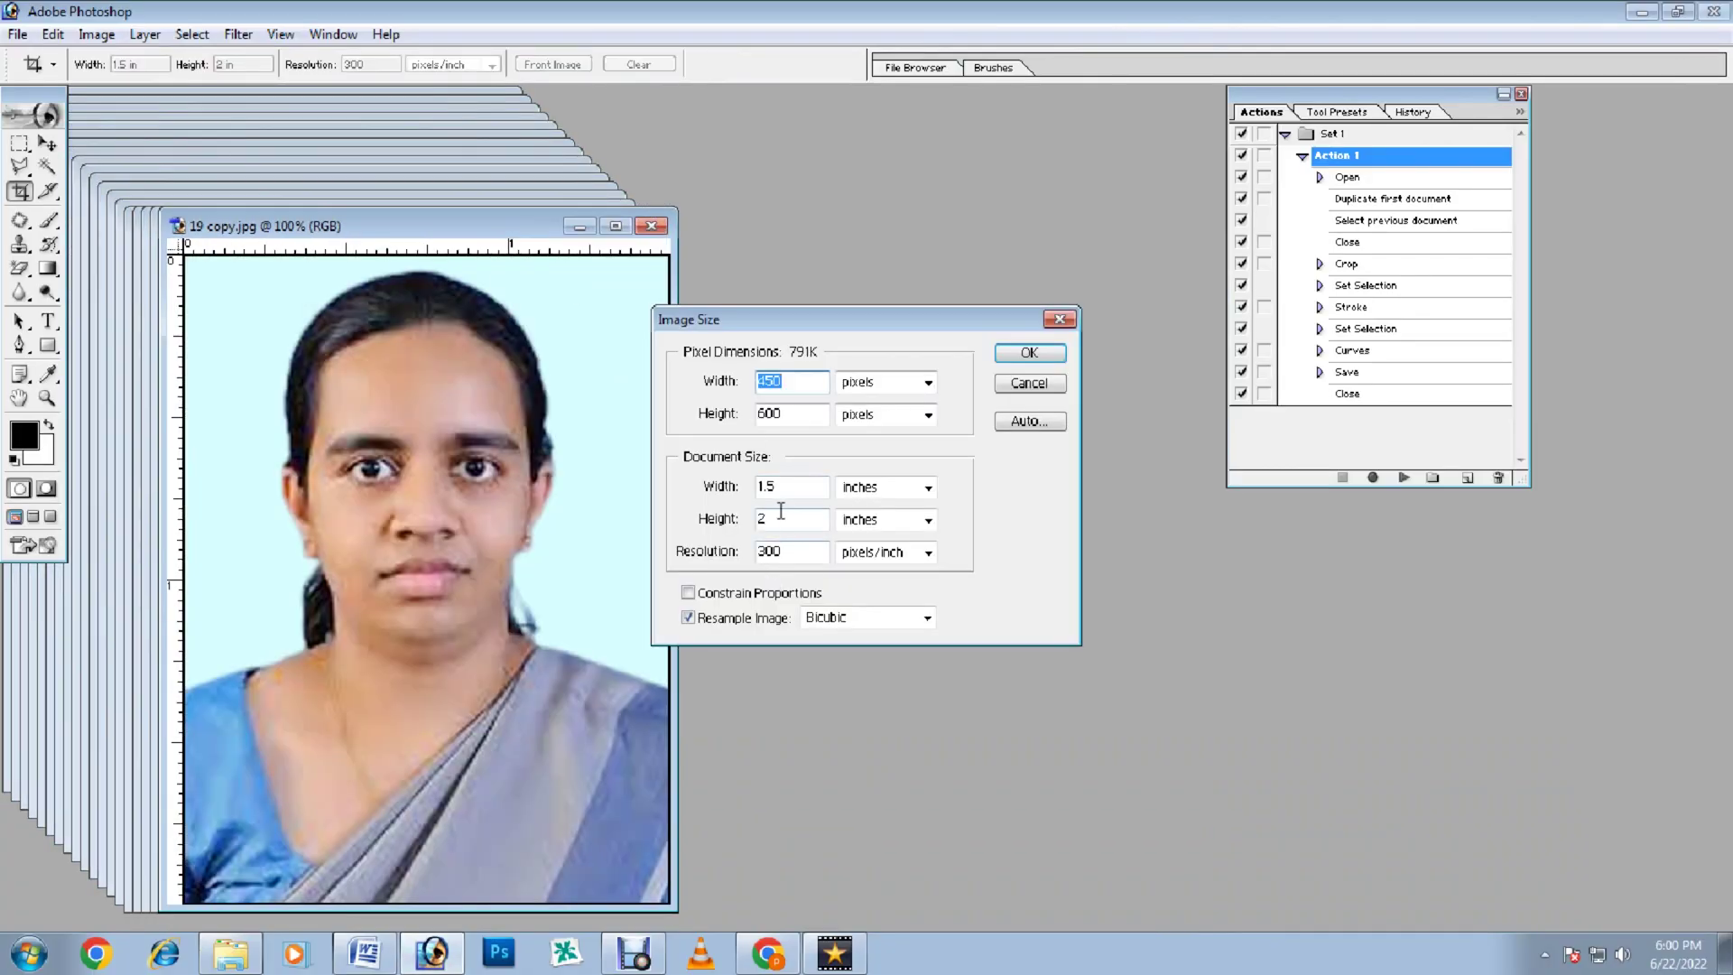
pyautogui.click(1059, 319)
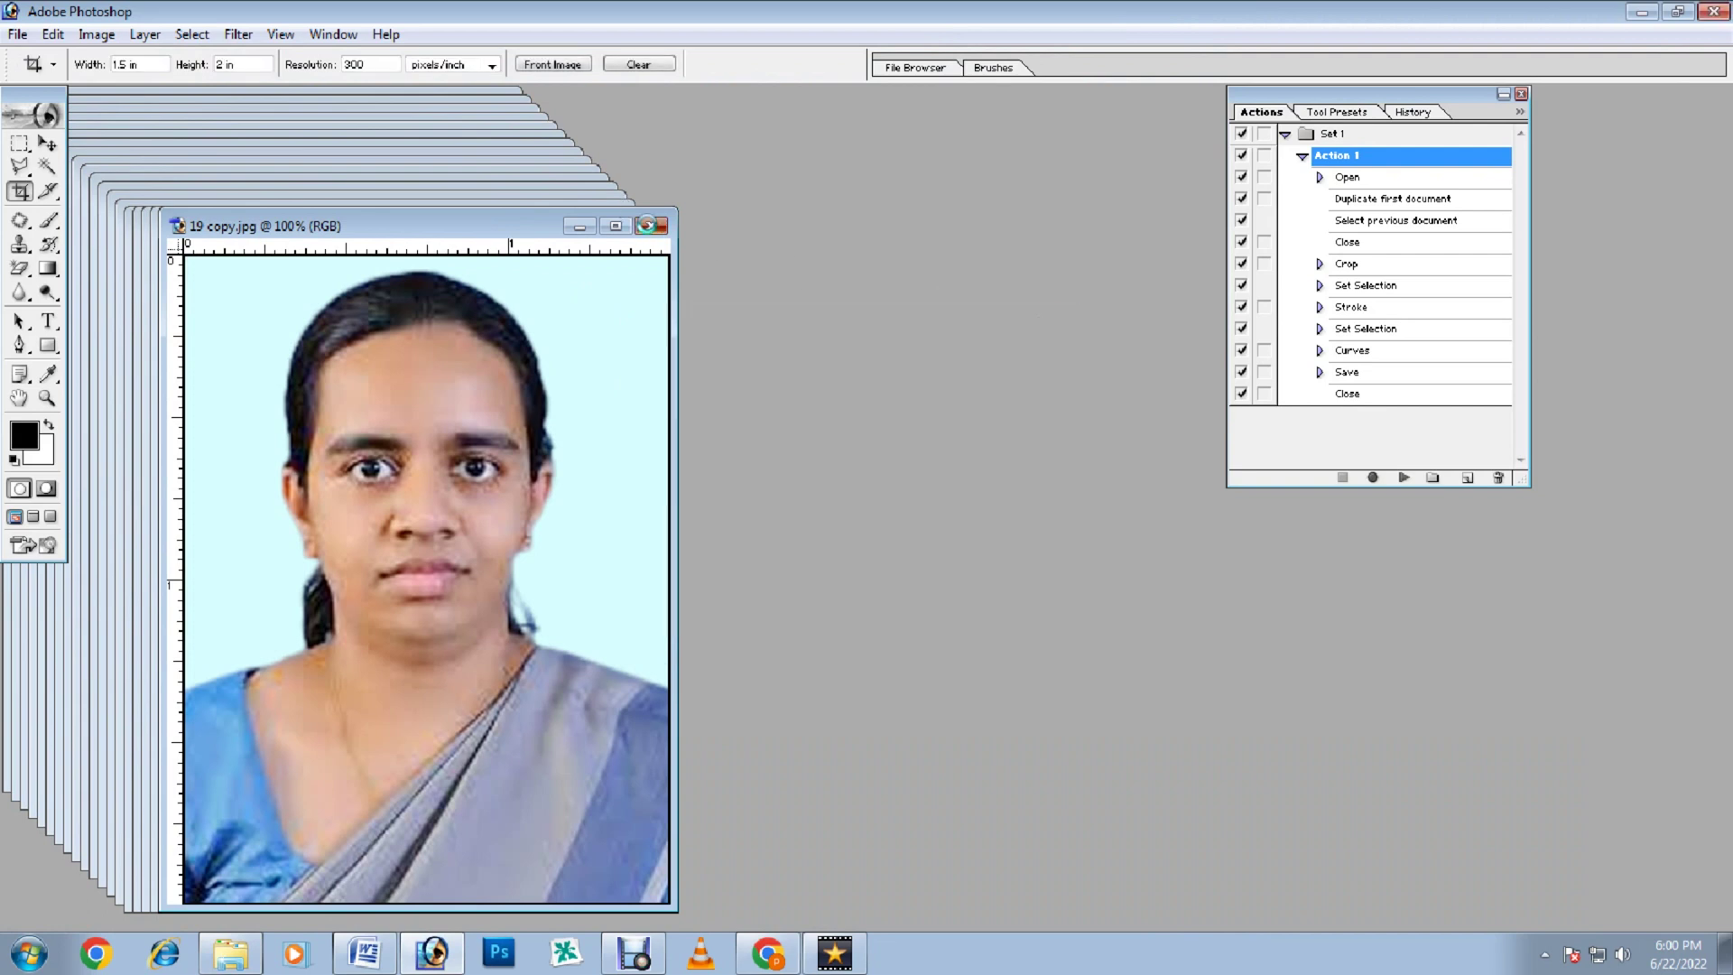
# - Close portraits 19, 18 and 17 copy, and check the image size of 16 copy.jpg
pyautogui.click(650, 227)
pyautogui.click(641, 227)
pyautogui.click(633, 228)
pyautogui.rightClick(485, 225)
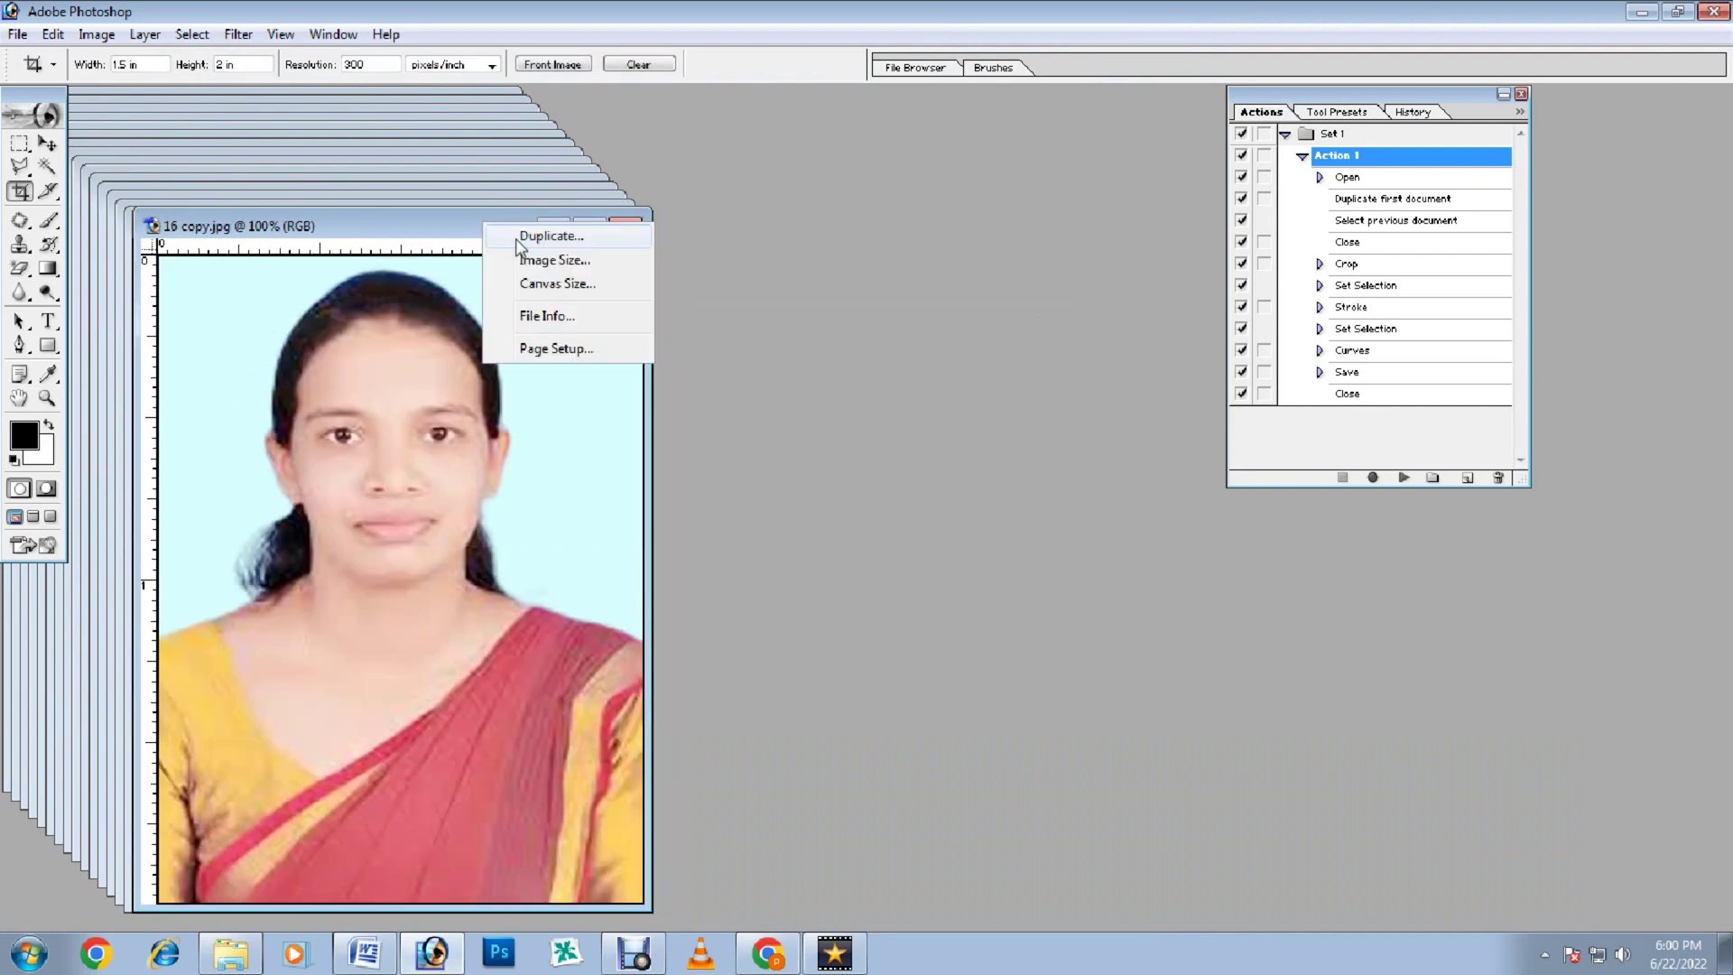
pyautogui.click(541, 260)
pyautogui.click(1059, 320)
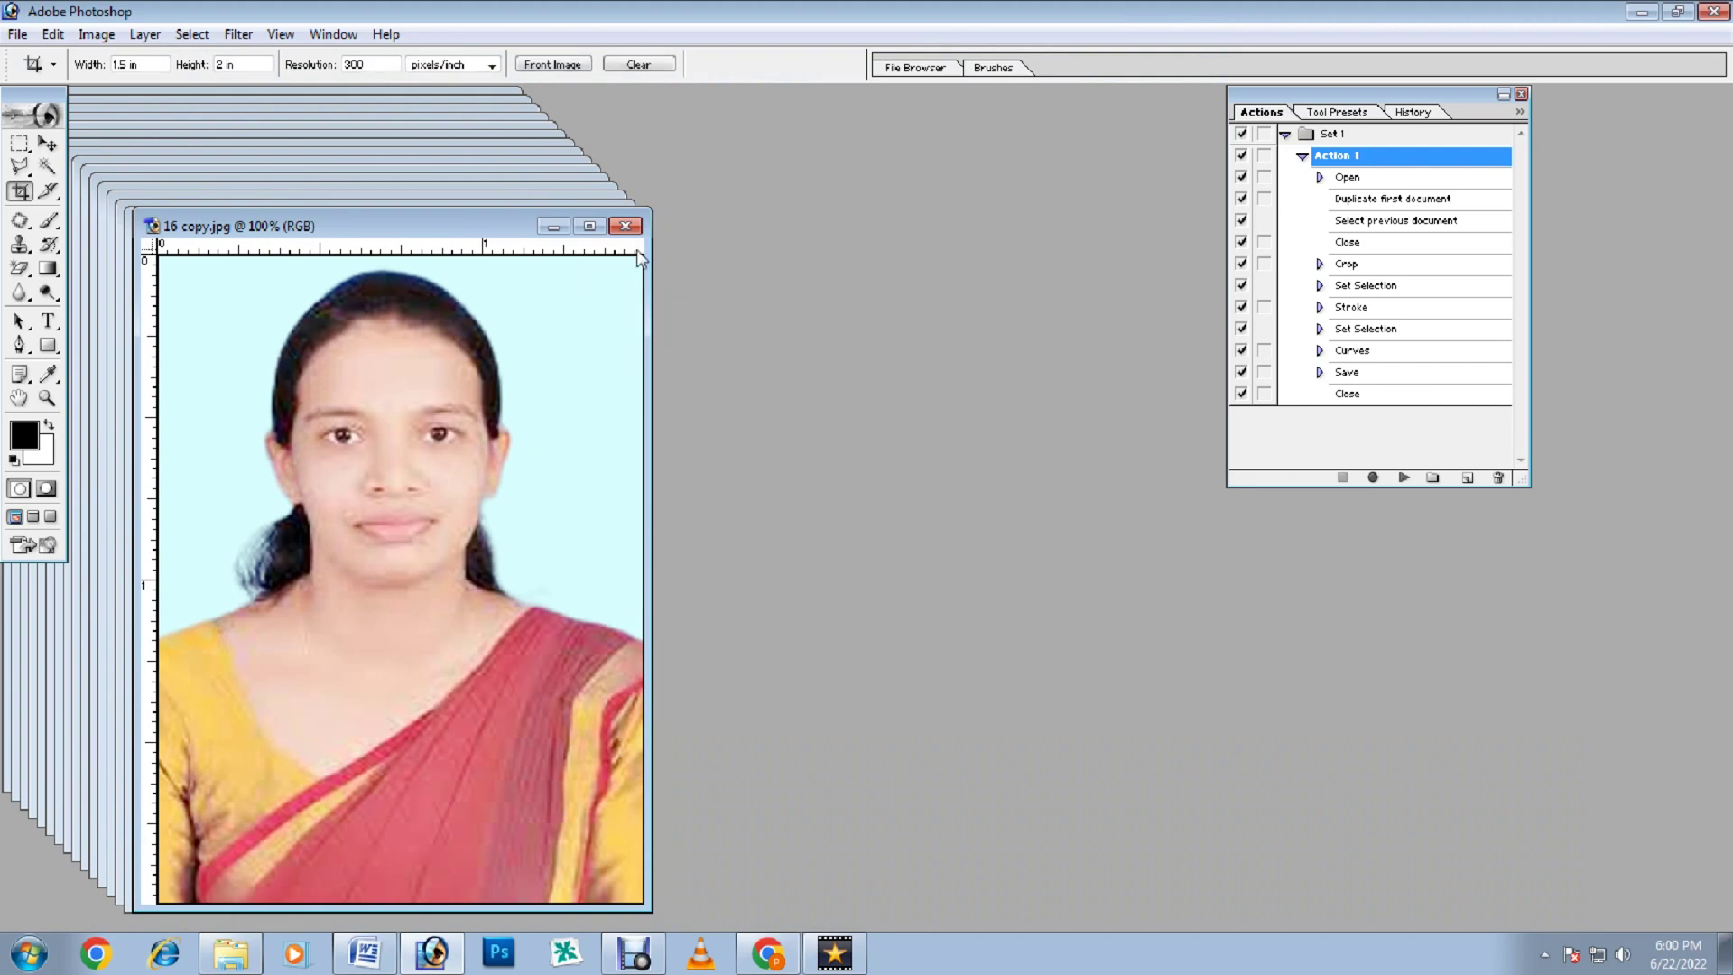
# - Close all remaining open portraits, from 16 copy.jpg down to 1 copy.jpg
pyautogui.click(626, 225)
pyautogui.click(617, 220)
pyautogui.click(608, 213)
pyautogui.click(599, 207)
pyautogui.click(594, 203)
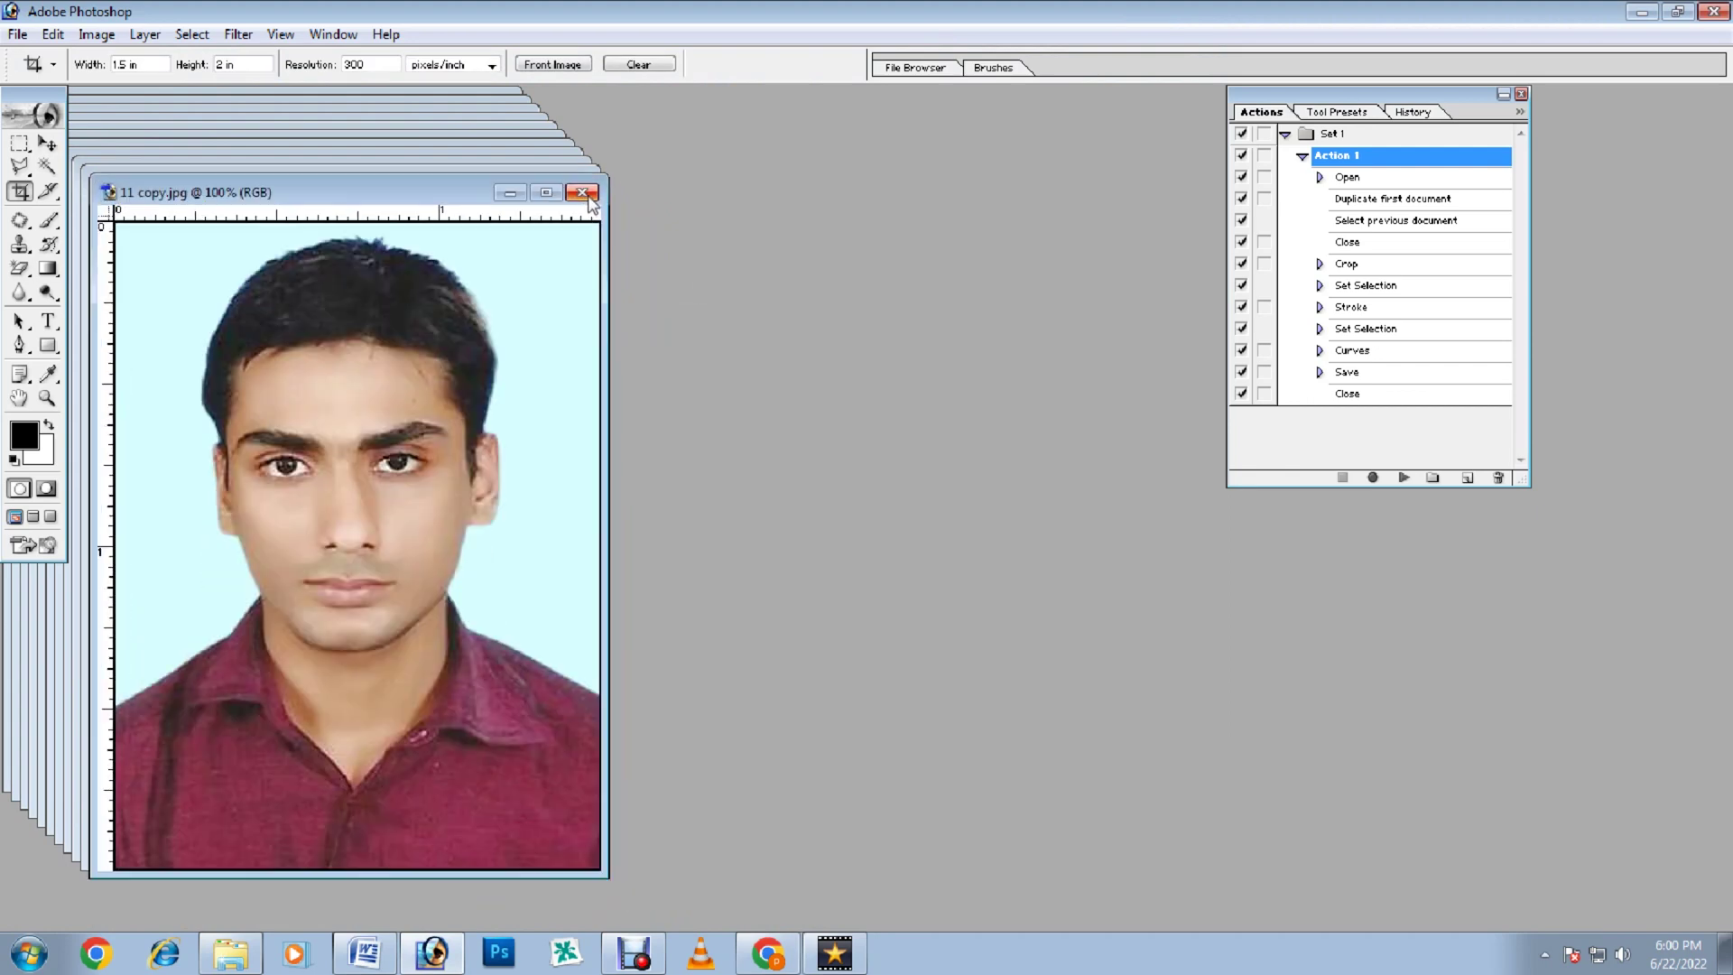
pyautogui.click(585, 195)
pyautogui.click(576, 186)
pyautogui.click(568, 179)
pyautogui.click(556, 168)
pyautogui.click(546, 158)
pyautogui.click(535, 146)
pyautogui.click(524, 135)
pyautogui.click(514, 122)
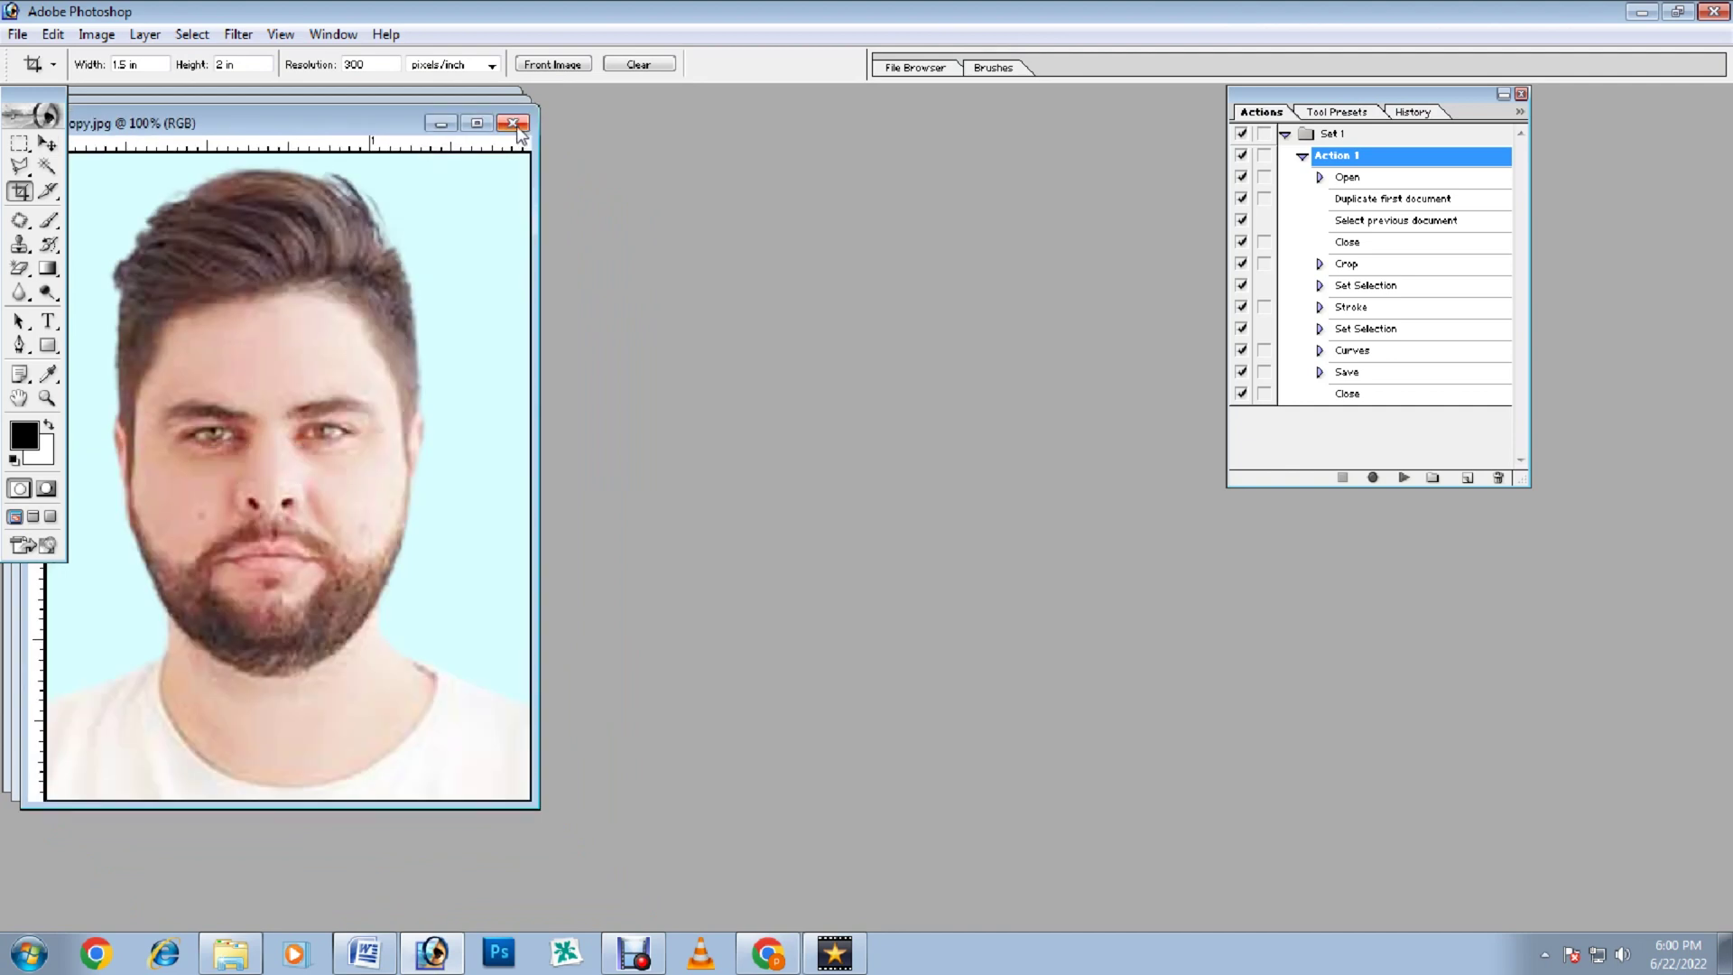
pyautogui.click(504, 113)
pyautogui.click(493, 102)
pyautogui.click(483, 92)
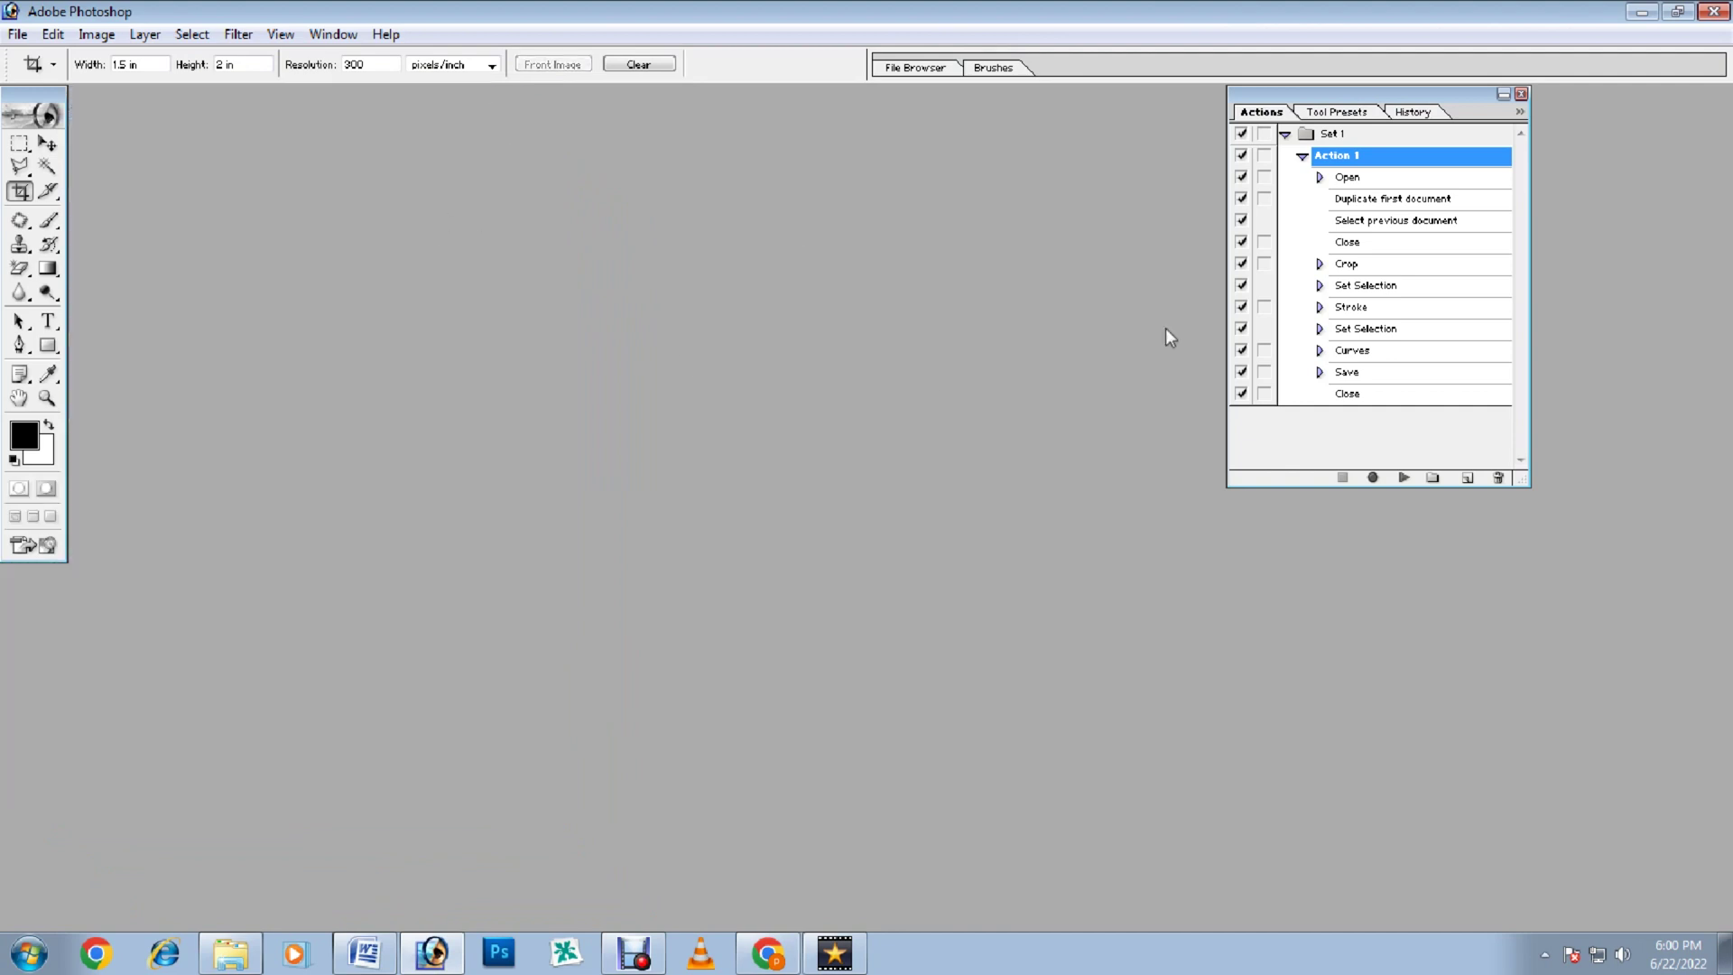
# - Collapse Set 1 in the Actions list and delete the whole set with its recorded action
pyautogui.click(1284, 134)
pyautogui.click(1337, 136)
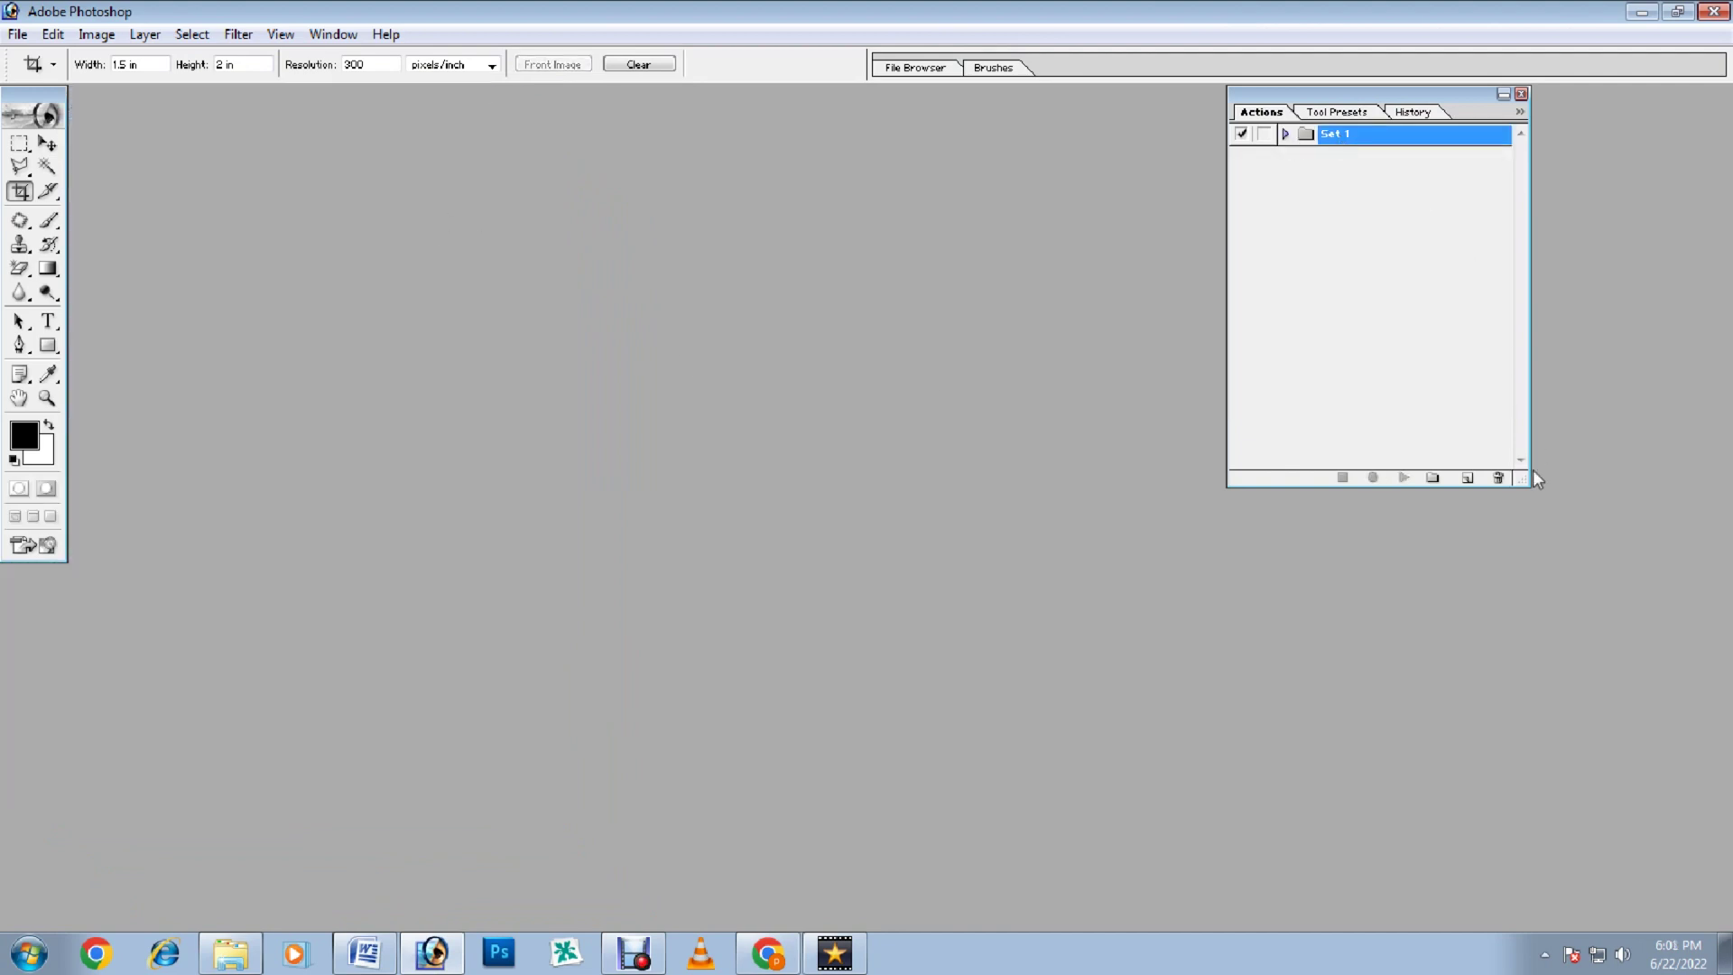
pyautogui.click(1498, 478)
pyautogui.click(825, 366)
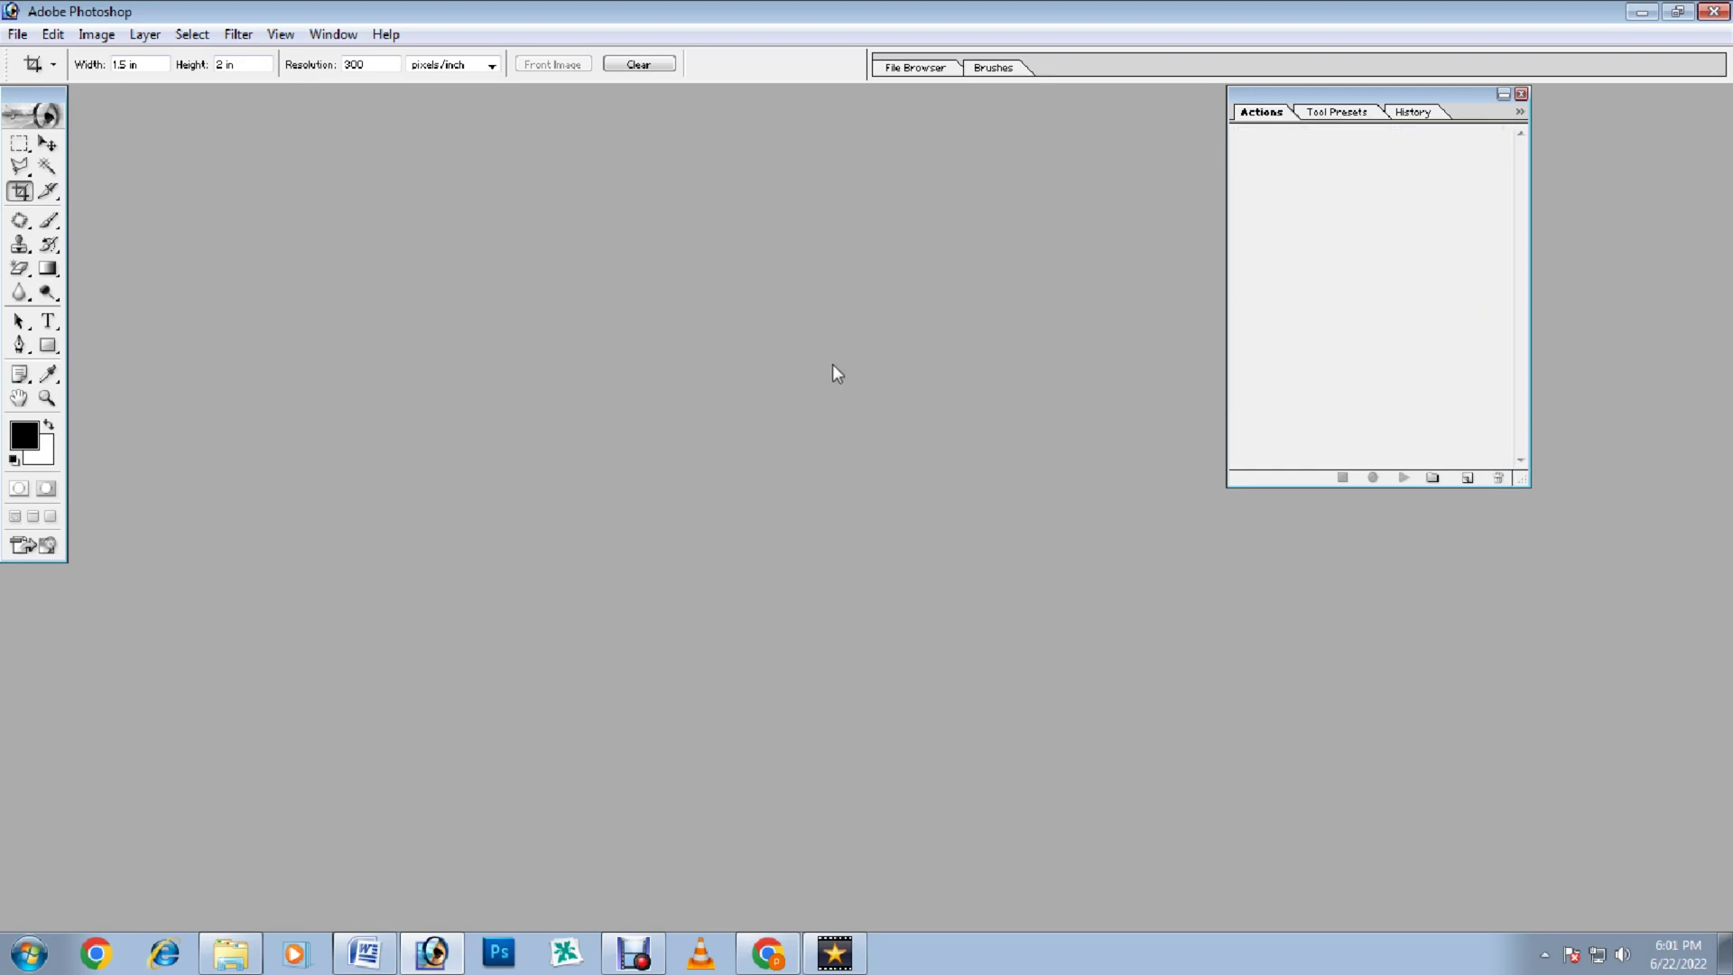
# - Generate a contact sheet with Contact Sheet II, using the Desktop's Final Photo folder as the source and keeping the other default settings
pyautogui.click(17, 35)
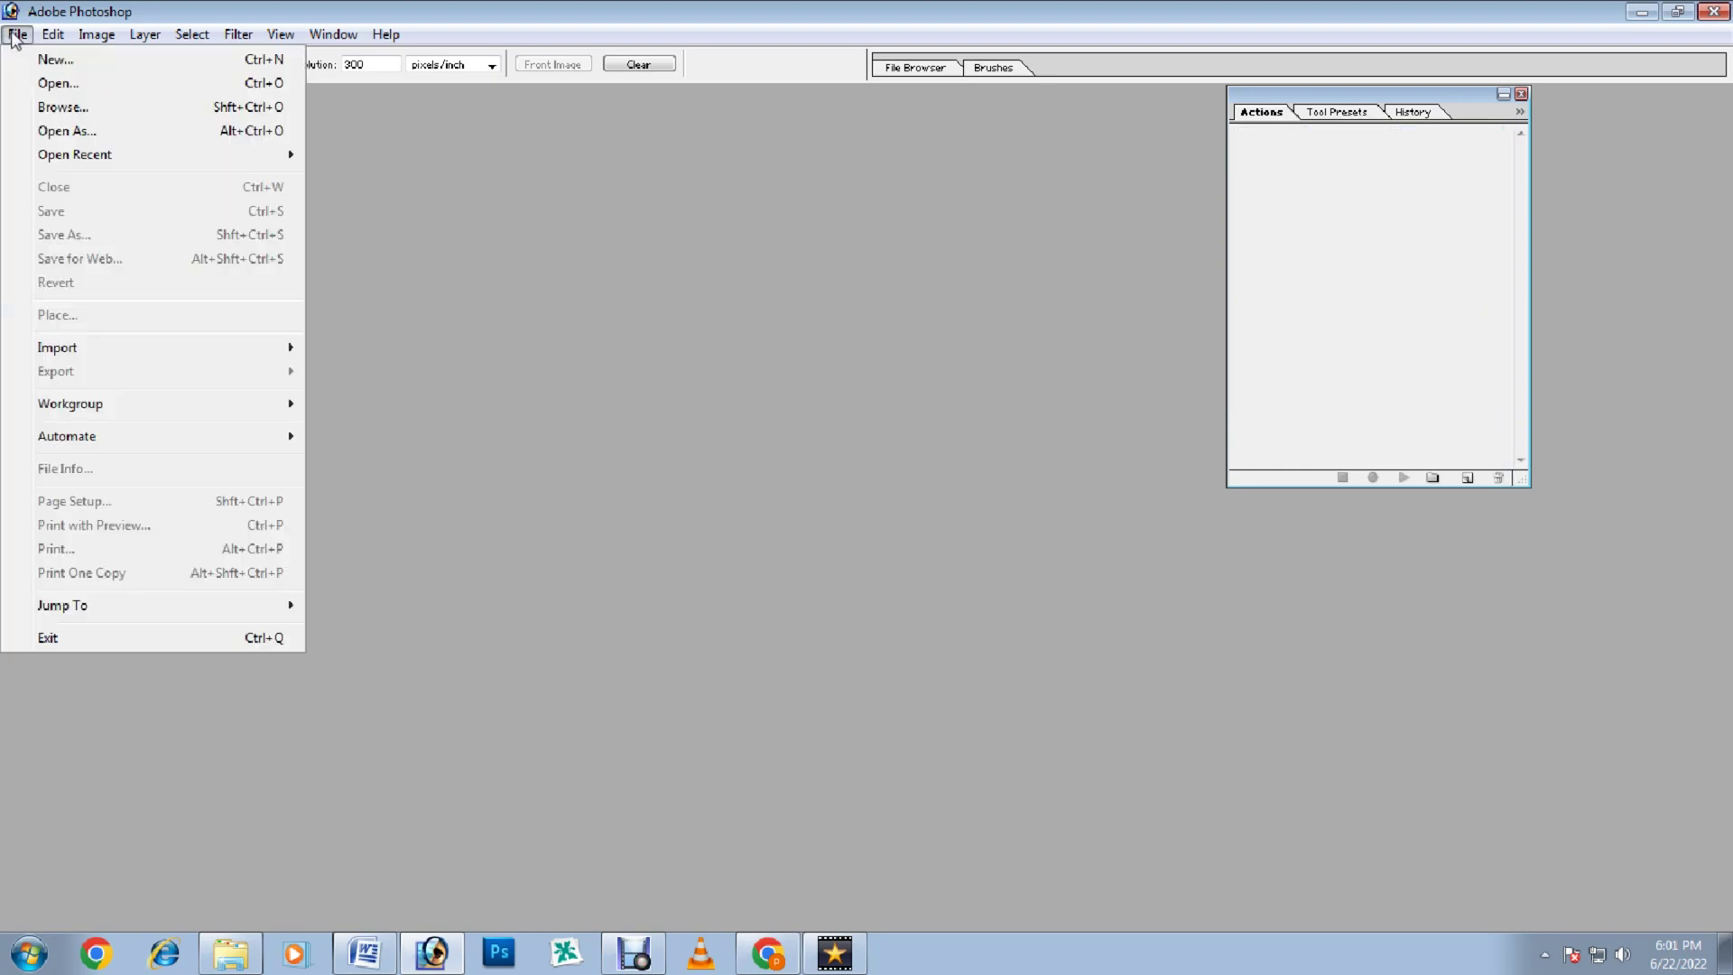
pyautogui.moveTo(79, 440)
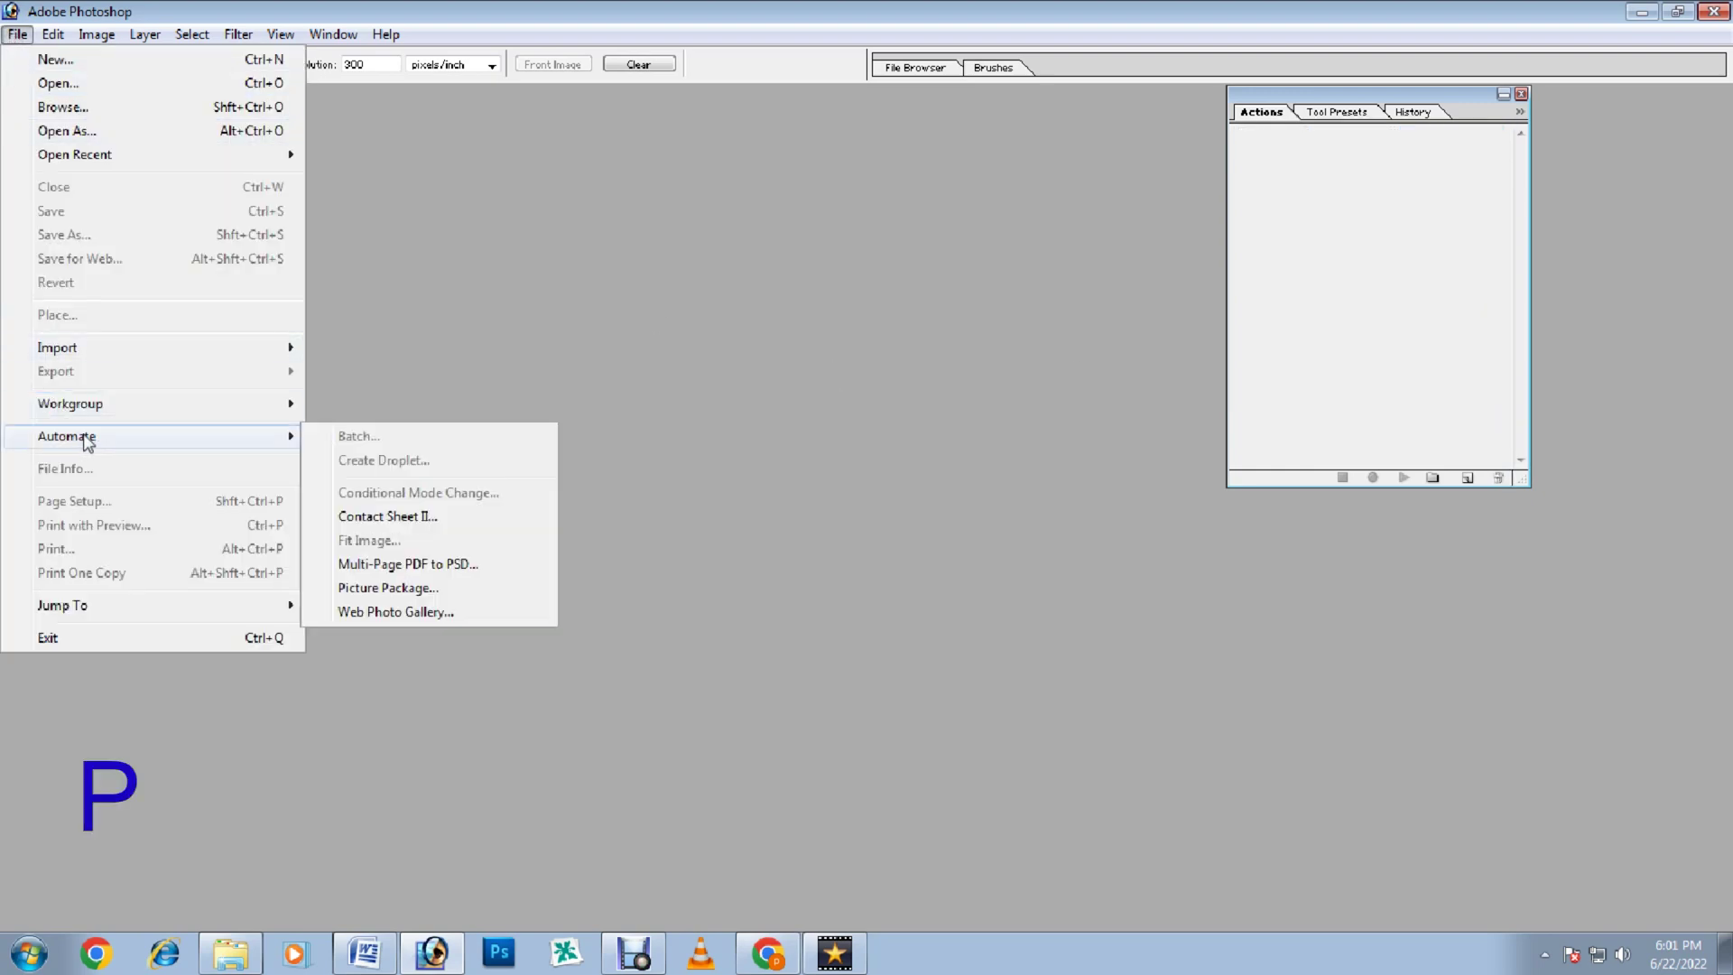
pyautogui.click(421, 518)
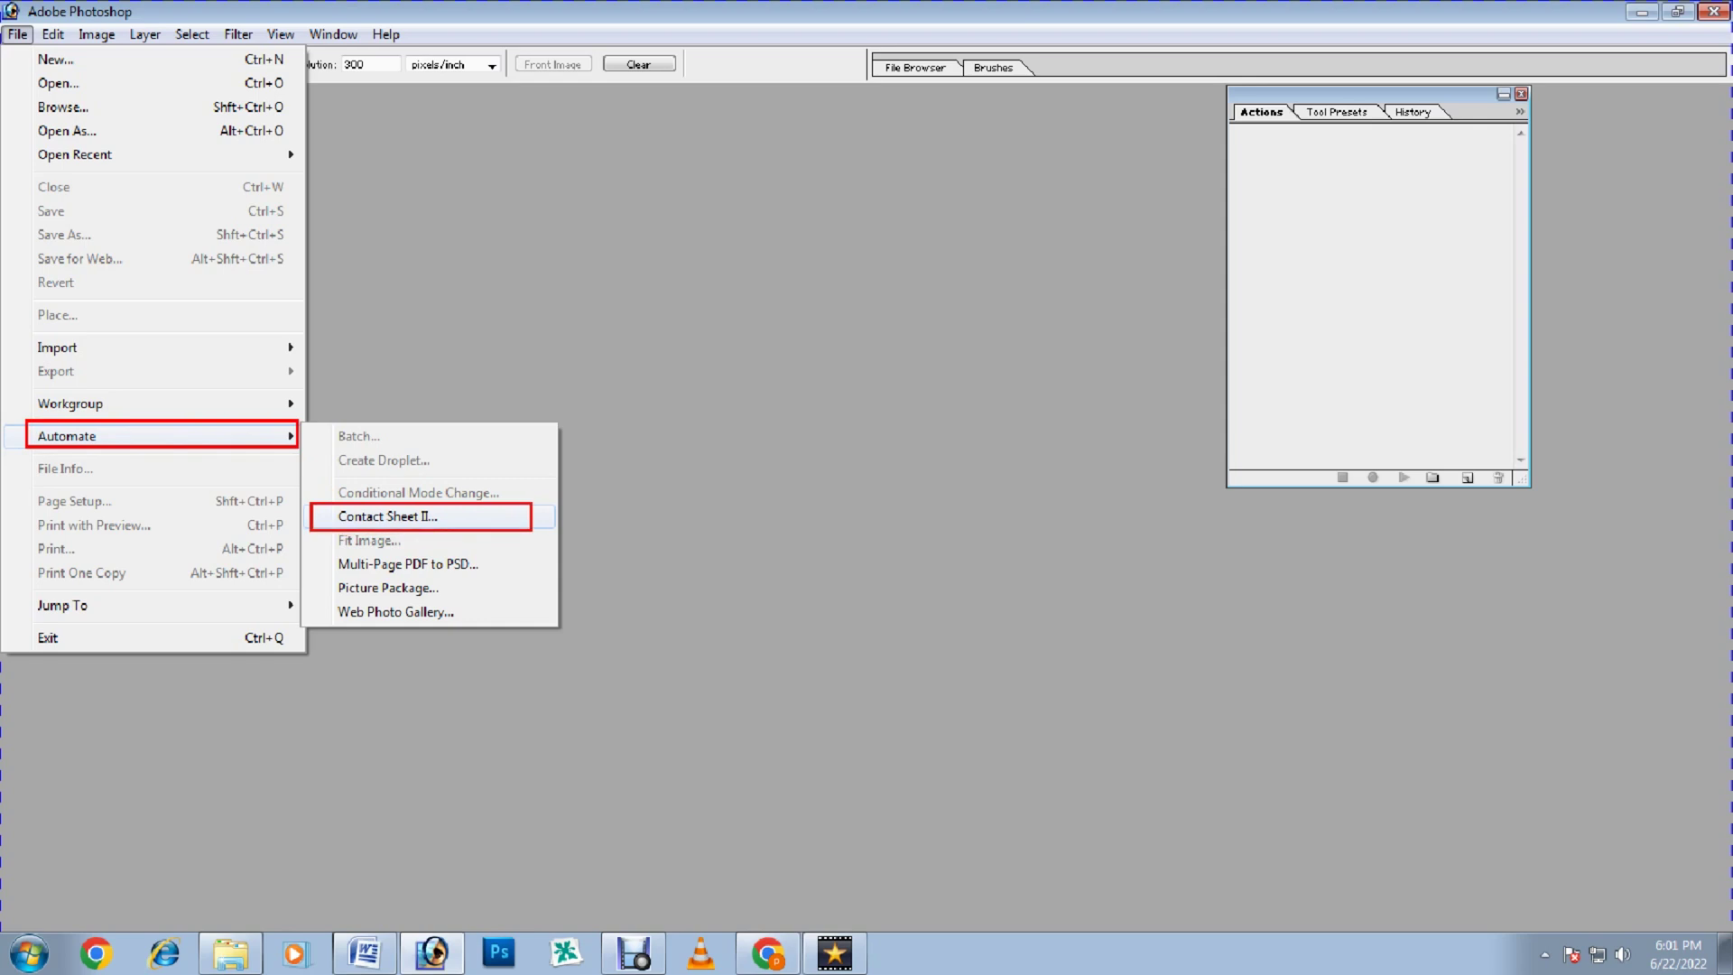
pyautogui.click(388, 516)
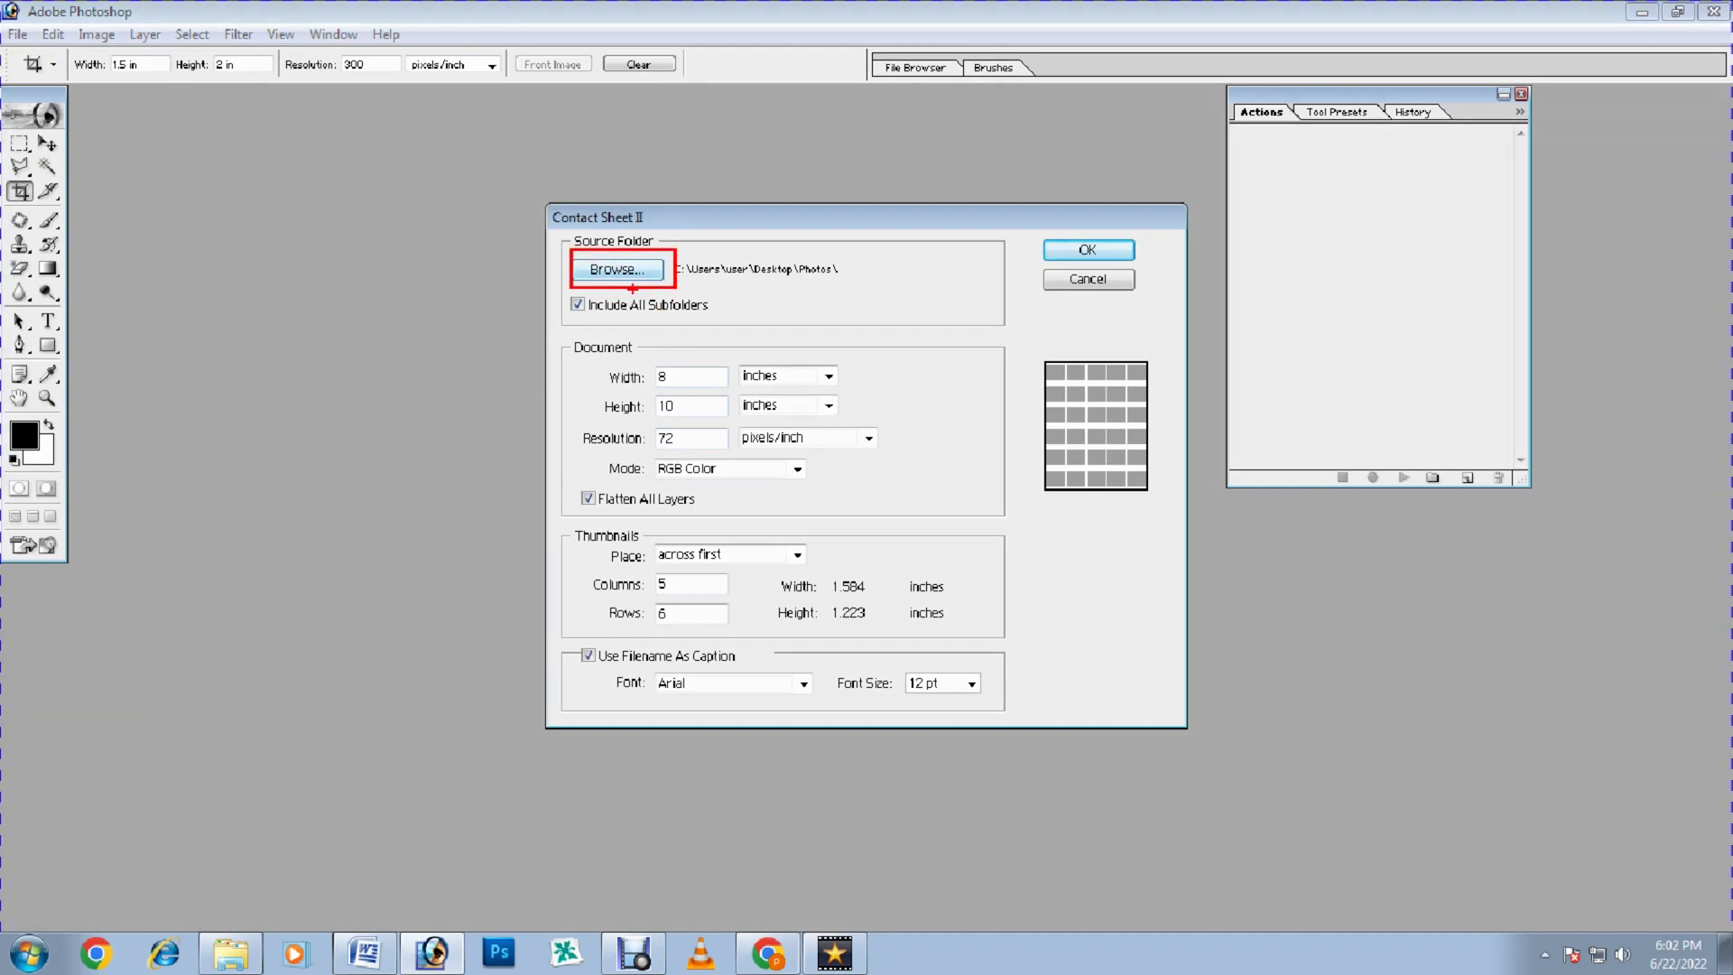
pyautogui.click(632, 271)
pyautogui.click(802, 516)
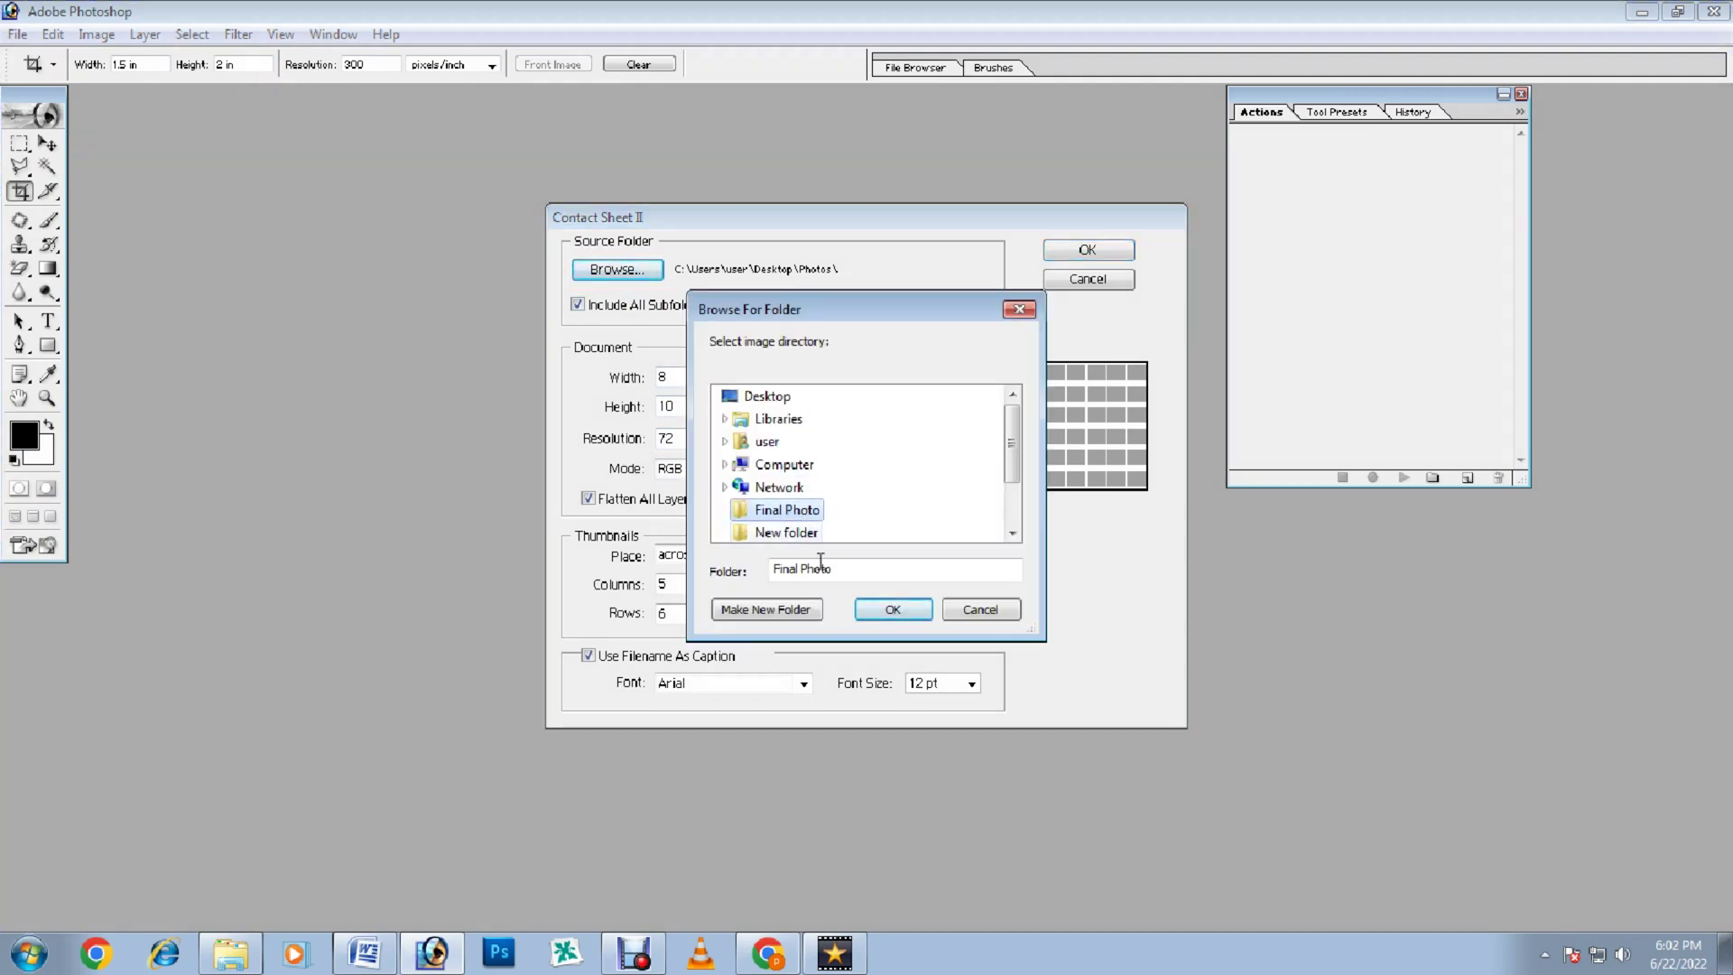
pyautogui.click(892, 609)
pyautogui.click(1092, 250)
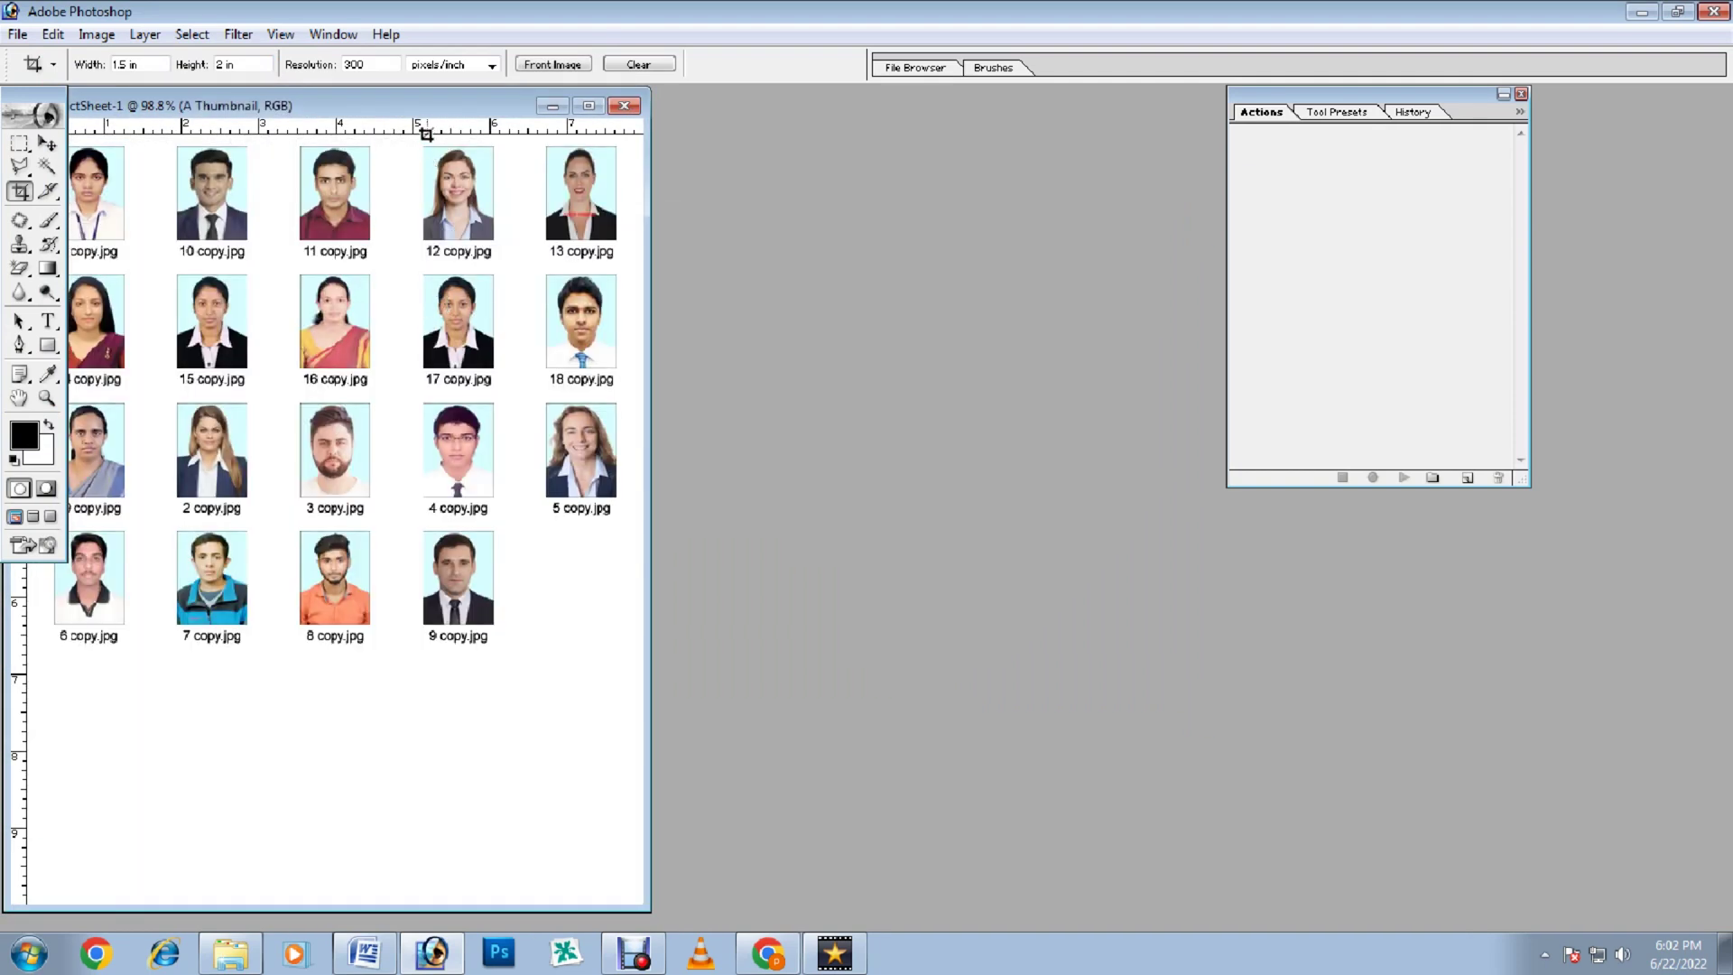
pyautogui.moveTo(431, 111); pyautogui.dragTo(755, 124)
pyautogui.hotkey('ctrl', '-')
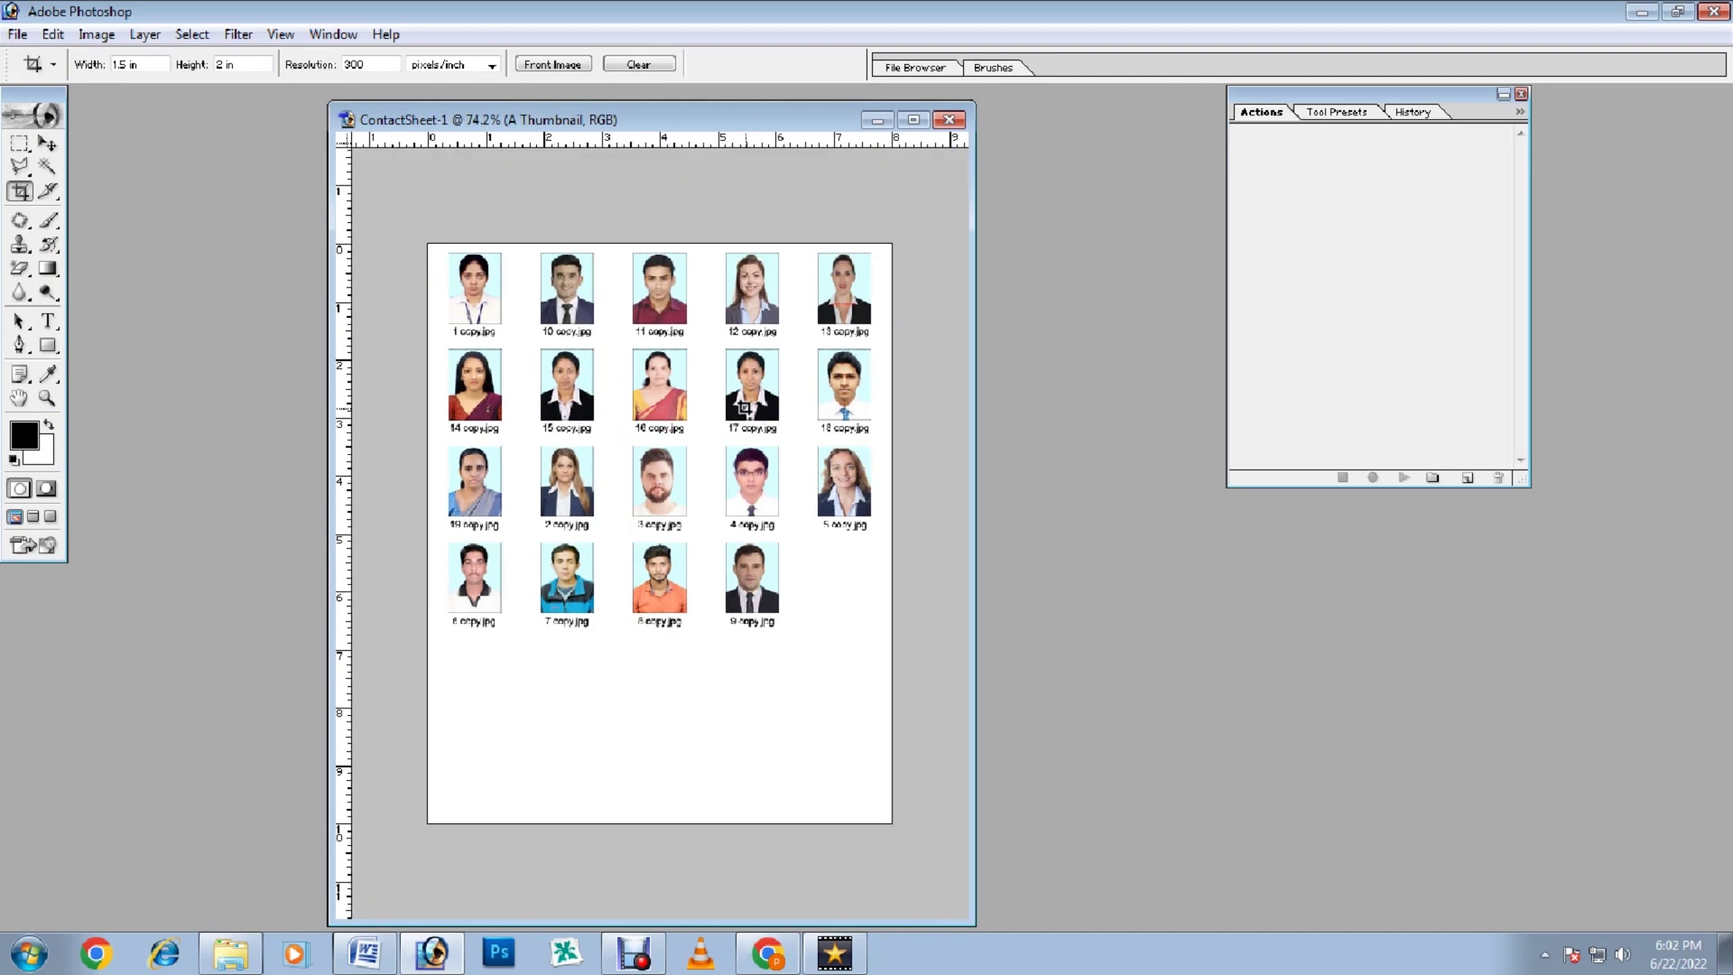